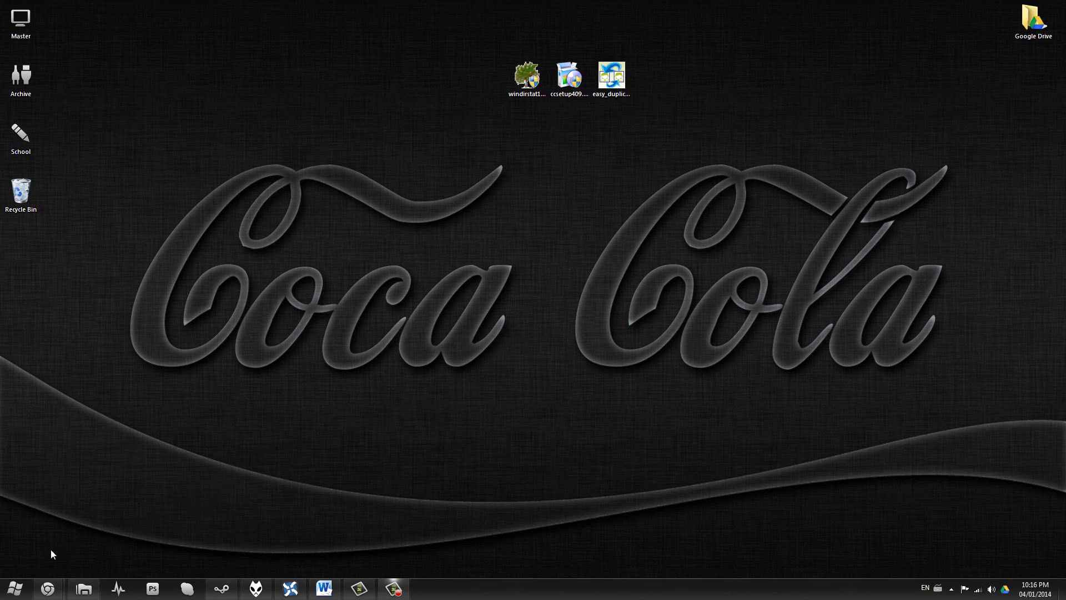
Open the Computer window and check the free space on the local disk.
{"action": "left_click", "coordinate": [15, 589]}
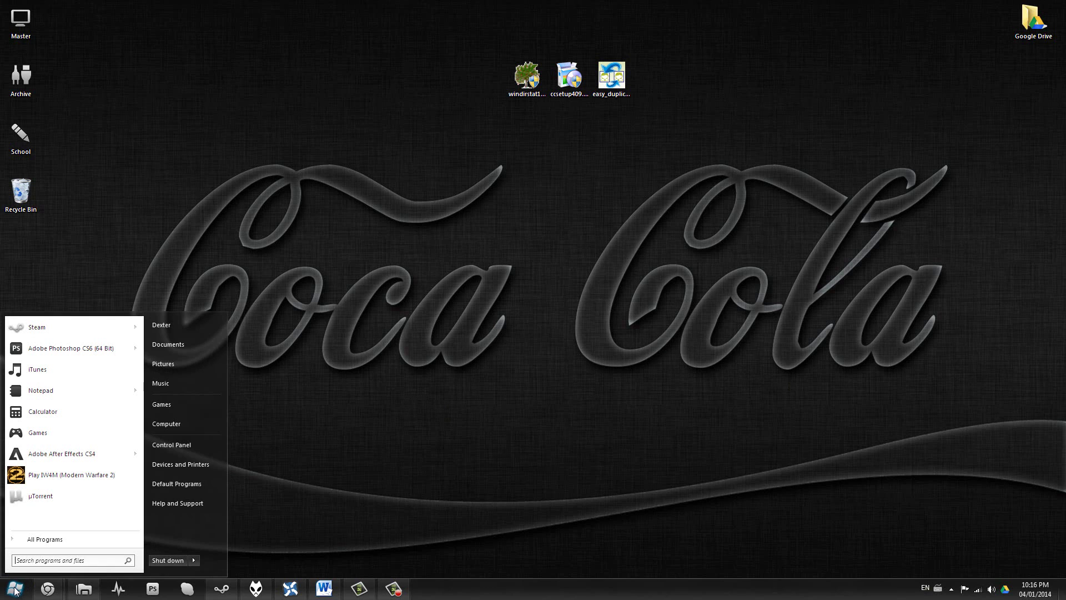
{"action": "left_click", "coordinate": [213, 423]}
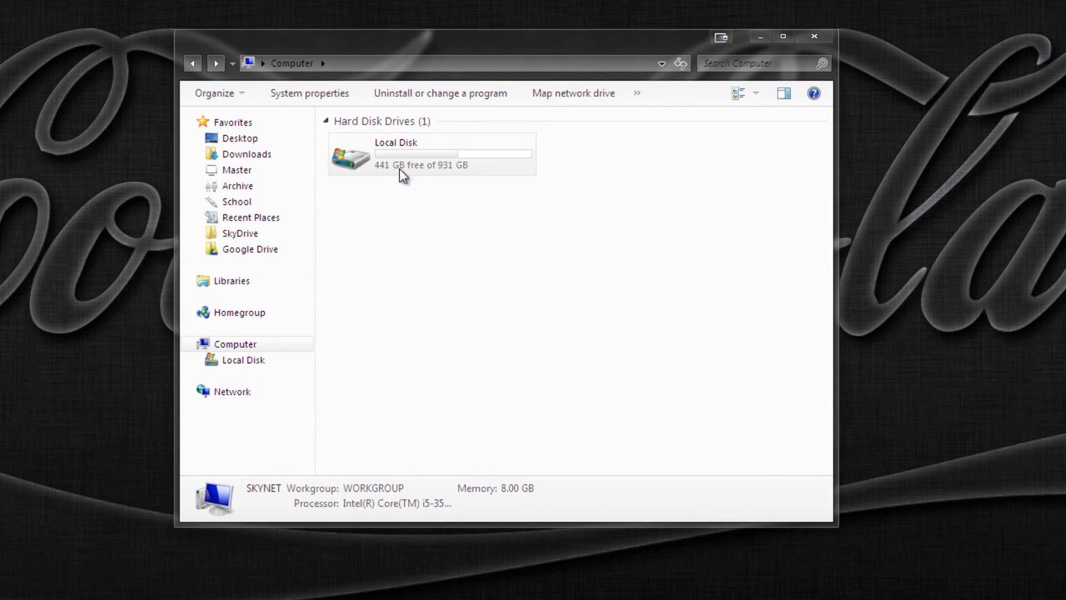
{"action": "left_click", "coordinate": [383, 148]}
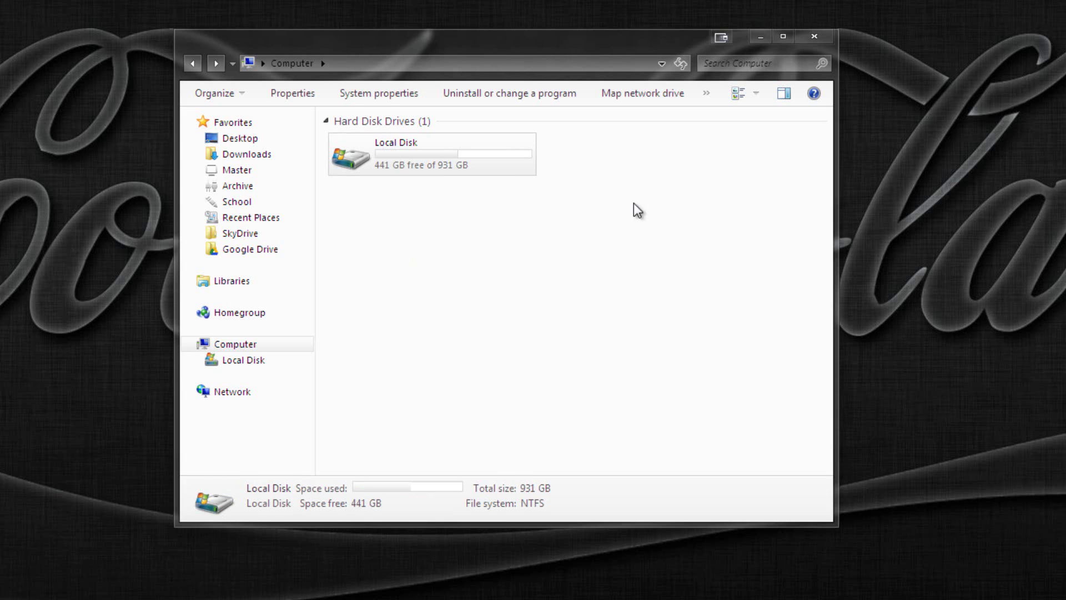
{"action": "left_click", "coordinate": [648, 160]}
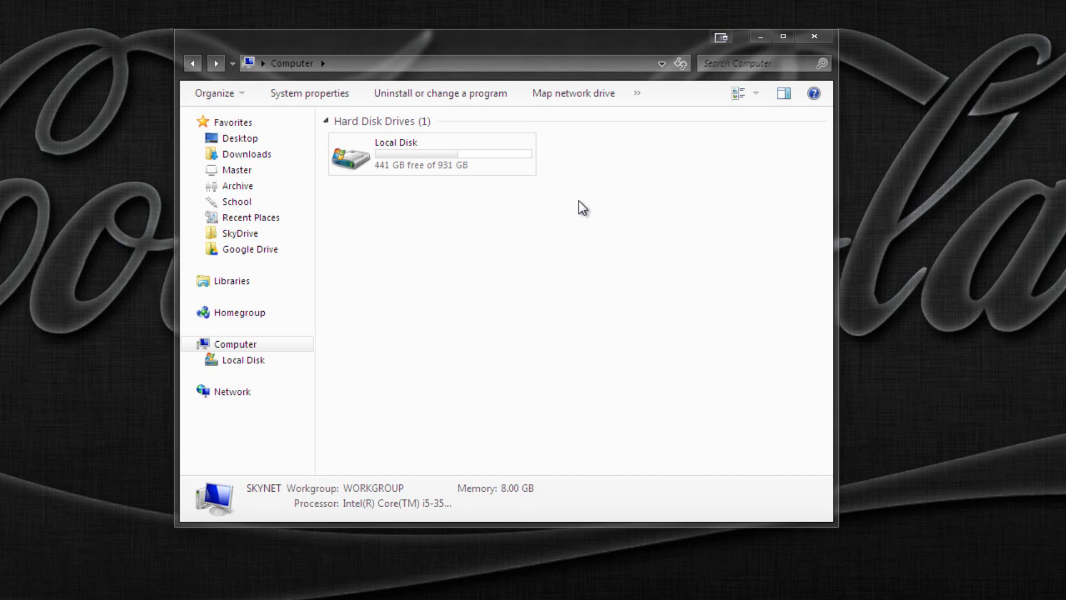
Open the properties of the local disk and move the dialog to a clear spot over the Computer window.
{"action": "right_click", "coordinate": [437, 158]}
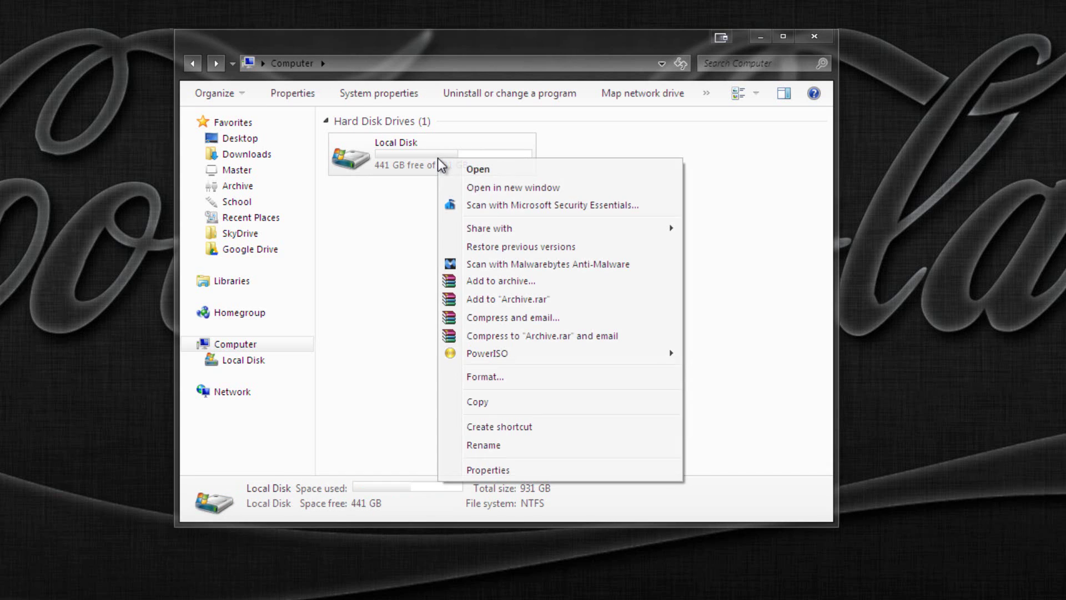
{"action": "left_click", "coordinate": [485, 471]}
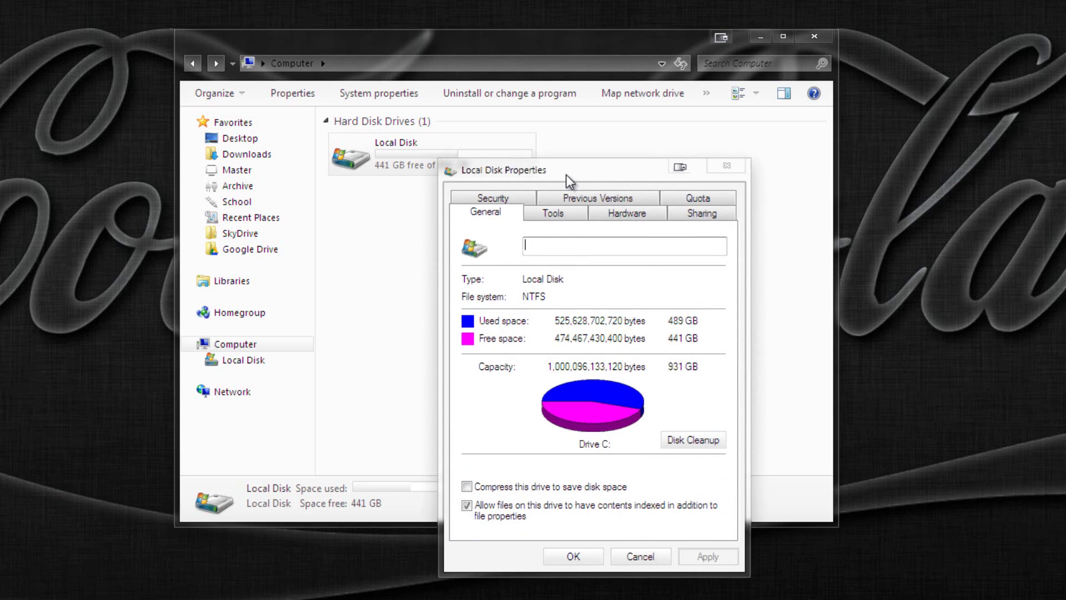
{"action": "left_click_drag", "start_coordinate": [565, 174], "coordinate": [495, 105]}
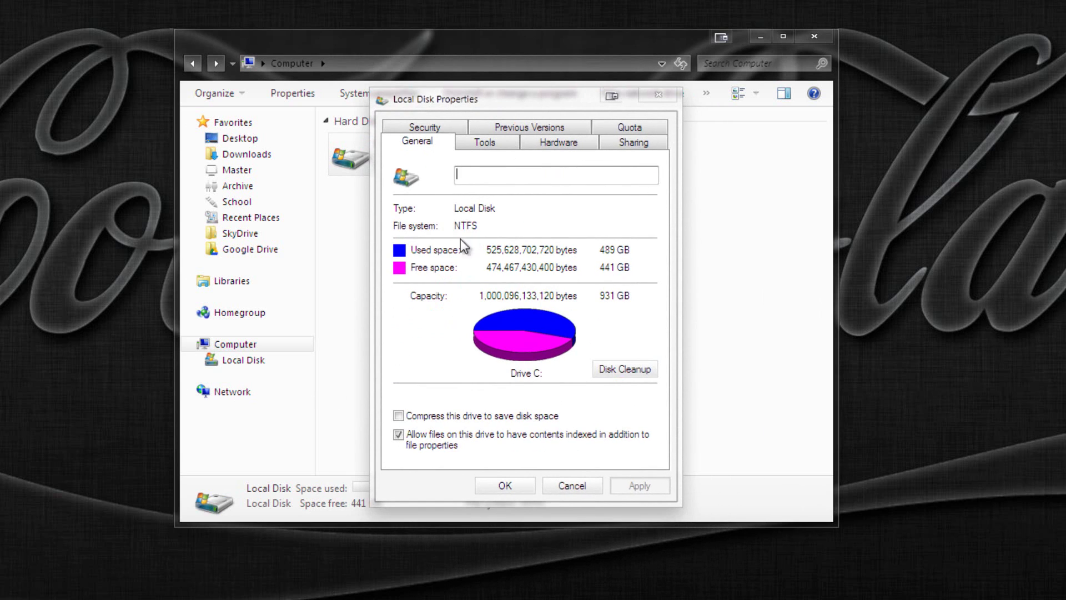
Run Disk Cleanup on drive C: and move its window clear of the other windows.
{"action": "left_click", "coordinate": [624, 369]}
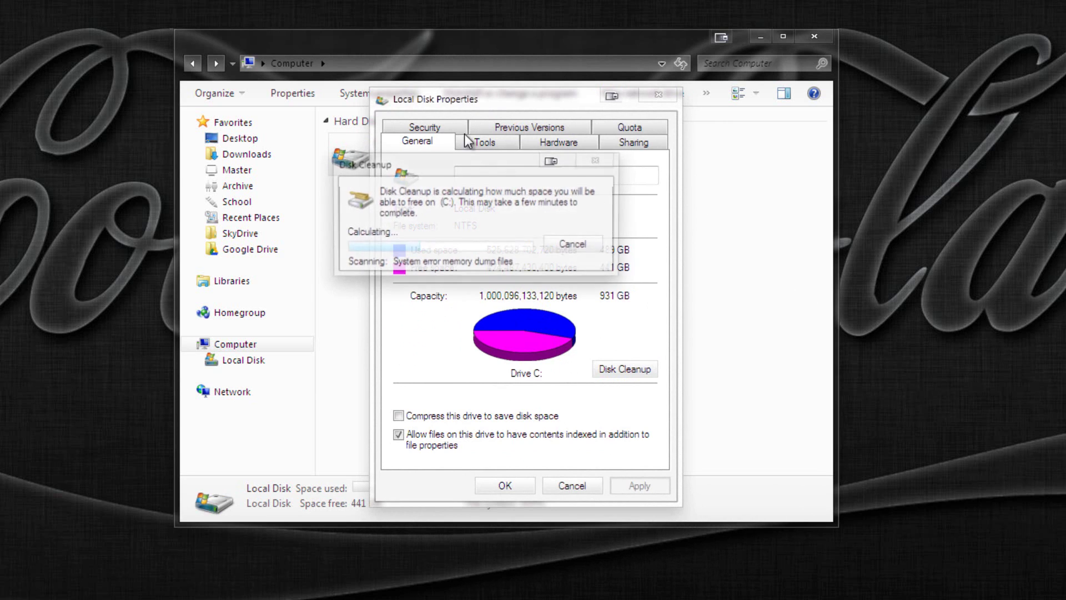
{"action": "left_click_drag", "start_coordinate": [429, 166], "coordinate": [305, 0]}
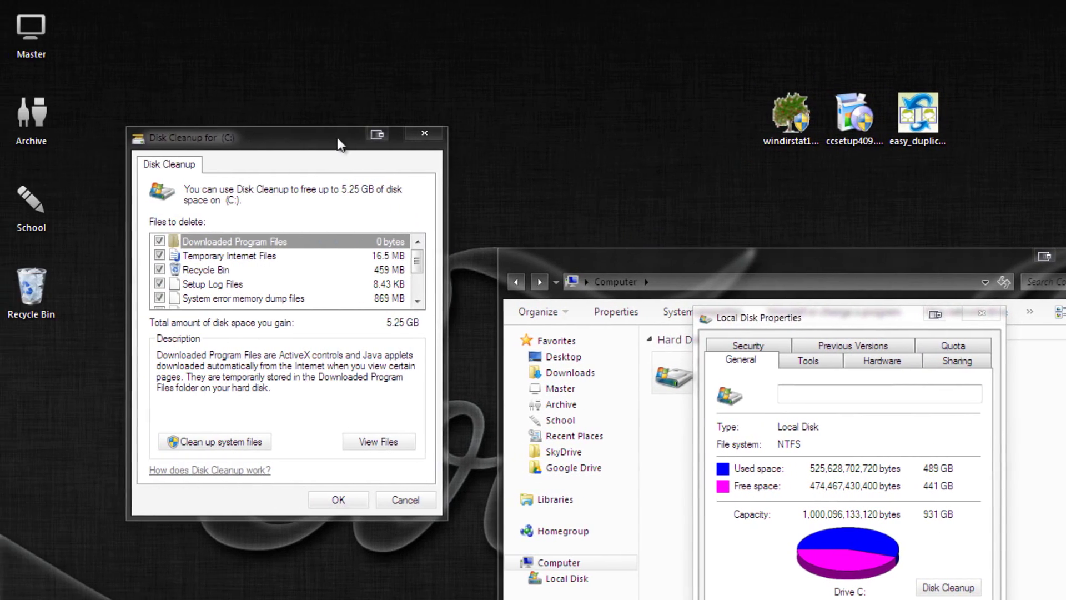
{"action": "left_click_drag", "start_coordinate": [93, 137], "coordinate": [118, 108]}
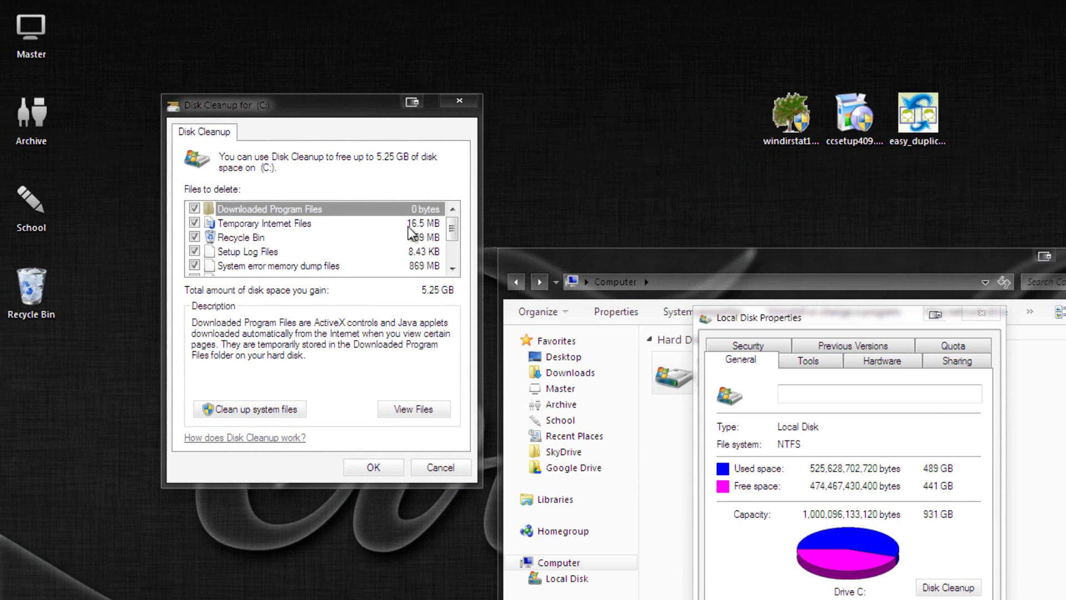
Review the file categories offered for deletion in Disk Cleanup, including Recycle Bin, System error memory dump files and Temporary files.
{"action": "mouse_move", "coordinate": [452, 228]}
{"action": "left_mouse_down"}
{"action": "mouse_move", "coordinate": [456, 257]}
{"action": "mouse_move", "coordinate": [453, 221]}
{"action": "left_mouse_up"}
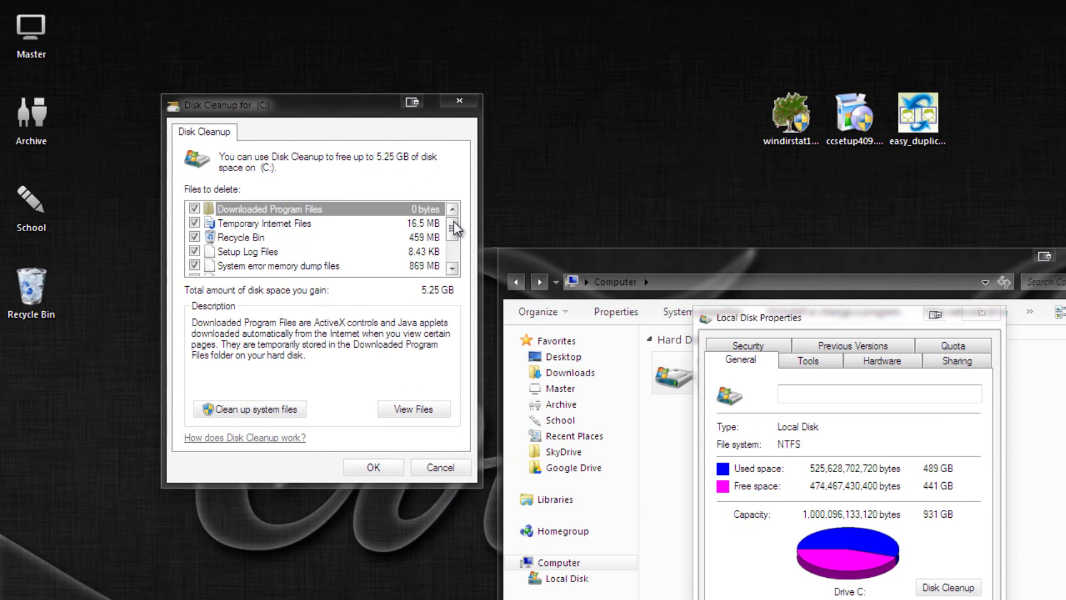
{"action": "scroll", "coordinate": [453, 226], "scroll_direction": "down", "scroll_amount": 1}
{"action": "scroll", "coordinate": [453, 226], "scroll_direction": "up", "scroll_amount": 1}
{"action": "left_click", "coordinate": [247, 238]}
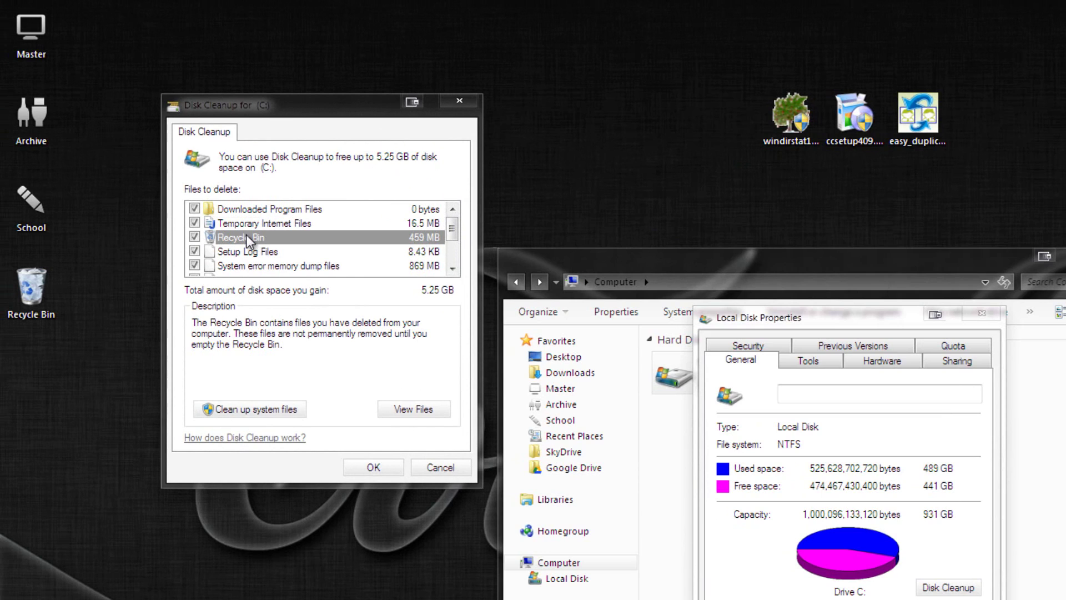
{"action": "left_click", "coordinate": [253, 210]}
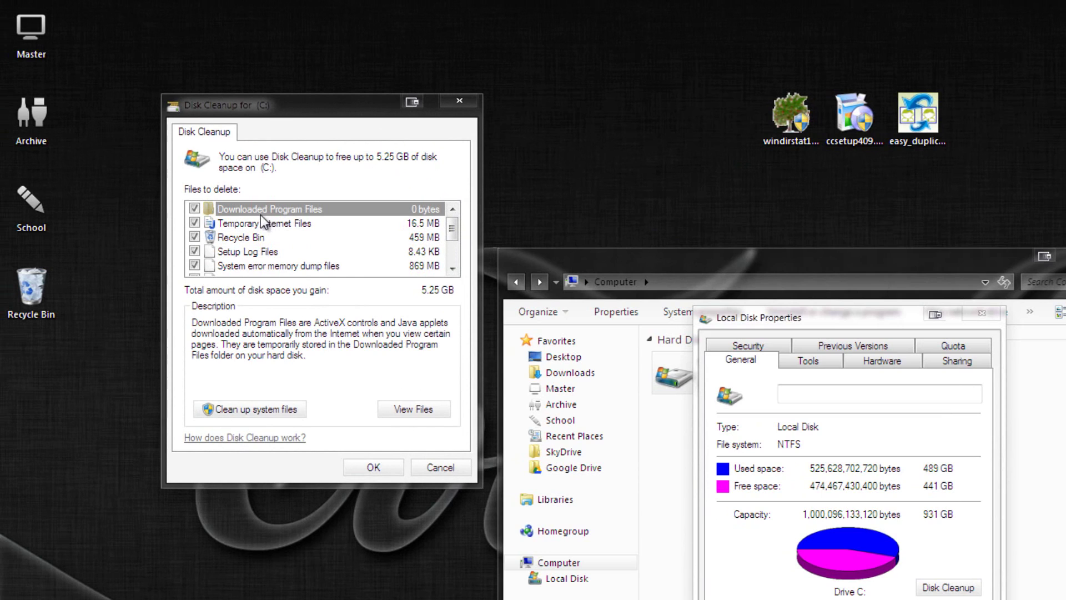
{"action": "key", "text": "Down"}
{"action": "key", "text": "Down"}
{"action": "key", "text": "Down"}
{"action": "key", "text": "Down"}
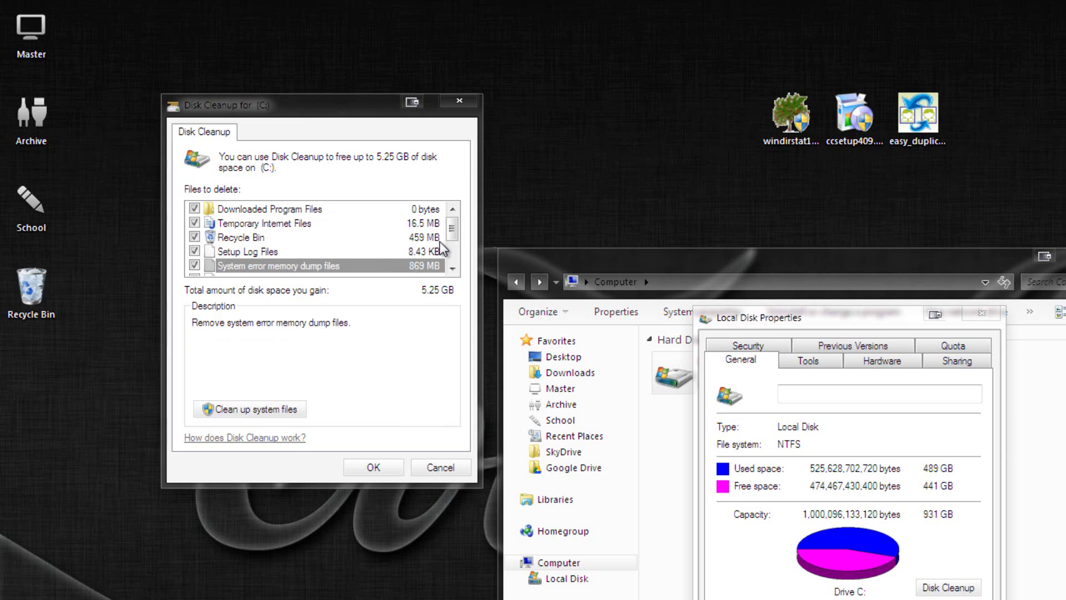
{"action": "scroll", "coordinate": [451, 245], "scroll_direction": "down", "scroll_amount": 1}
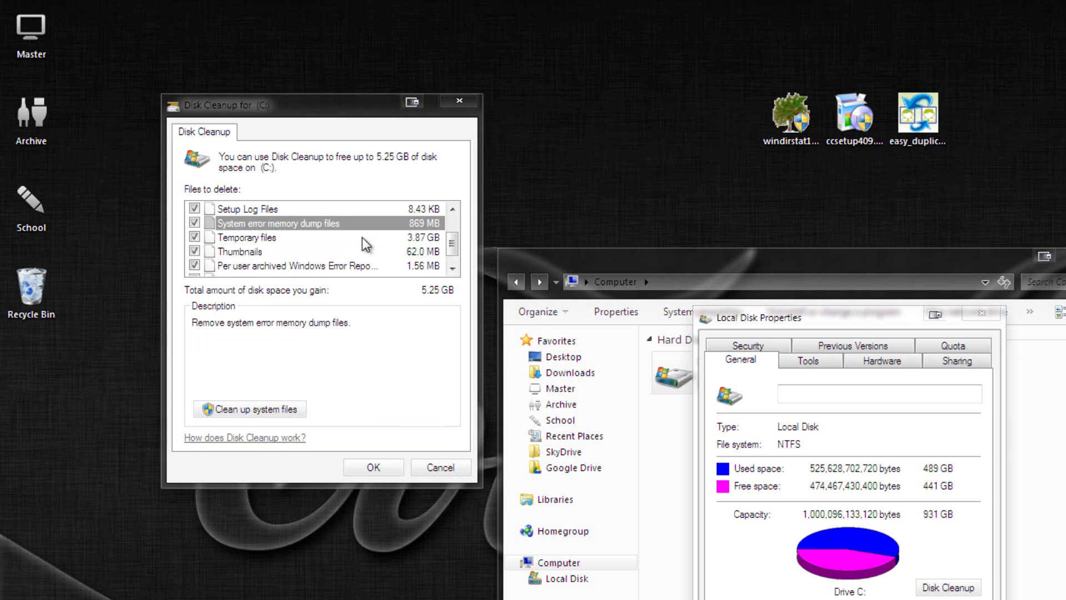
{"action": "left_click", "coordinate": [362, 237]}
{"action": "left_click", "coordinate": [453, 268]}
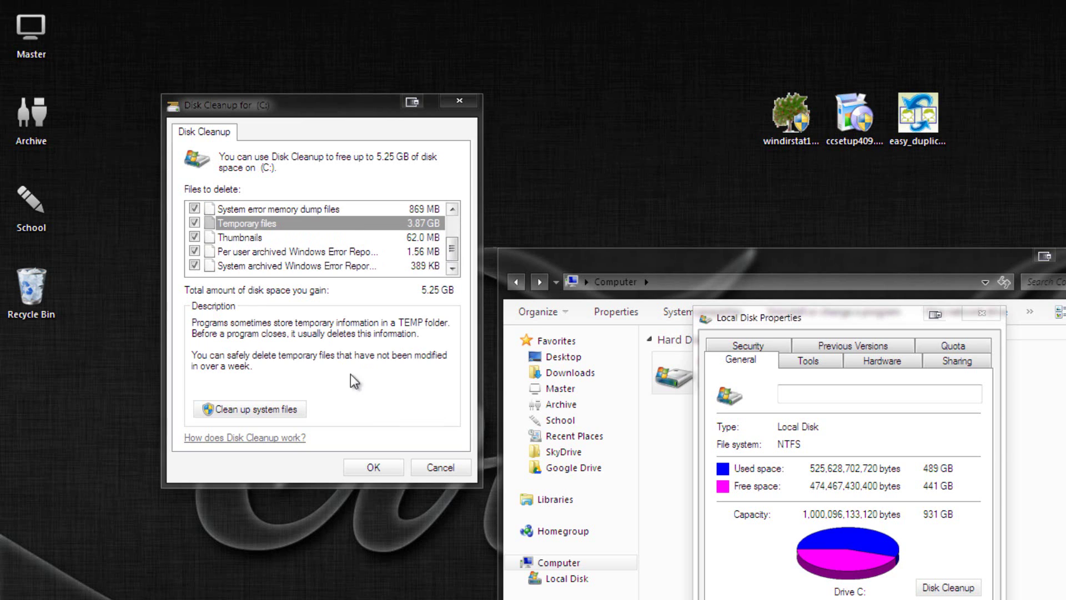
Extend the Disk Cleanup on drive C: to system files.
{"action": "left_click", "coordinate": [278, 410]}
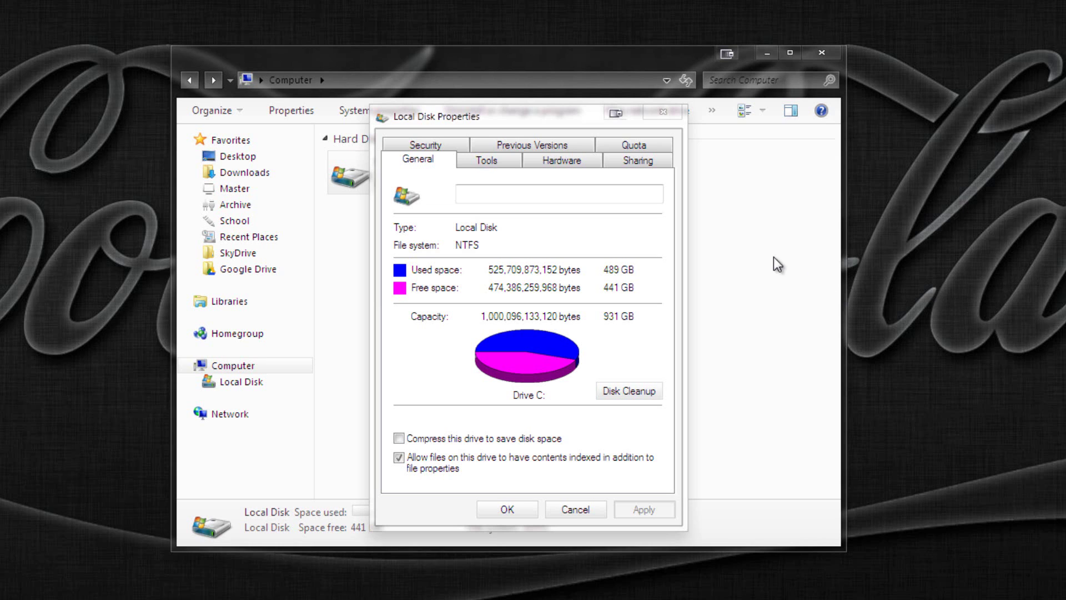
Launch the defragmentation tool for the local disk from its properties.
{"action": "left_click", "coordinate": [482, 163]}
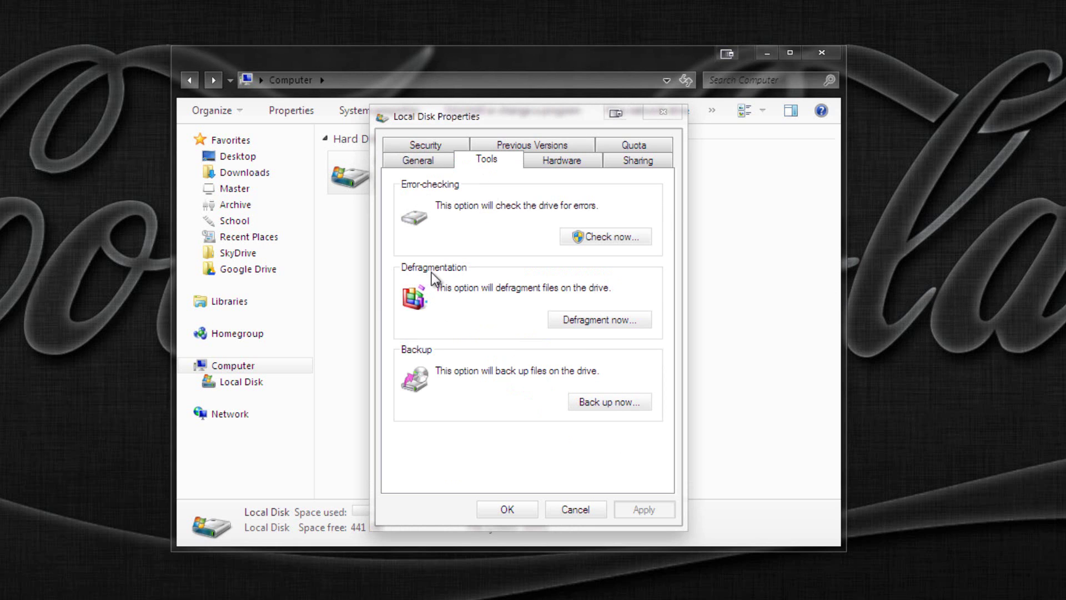
{"action": "left_click", "coordinate": [591, 322]}
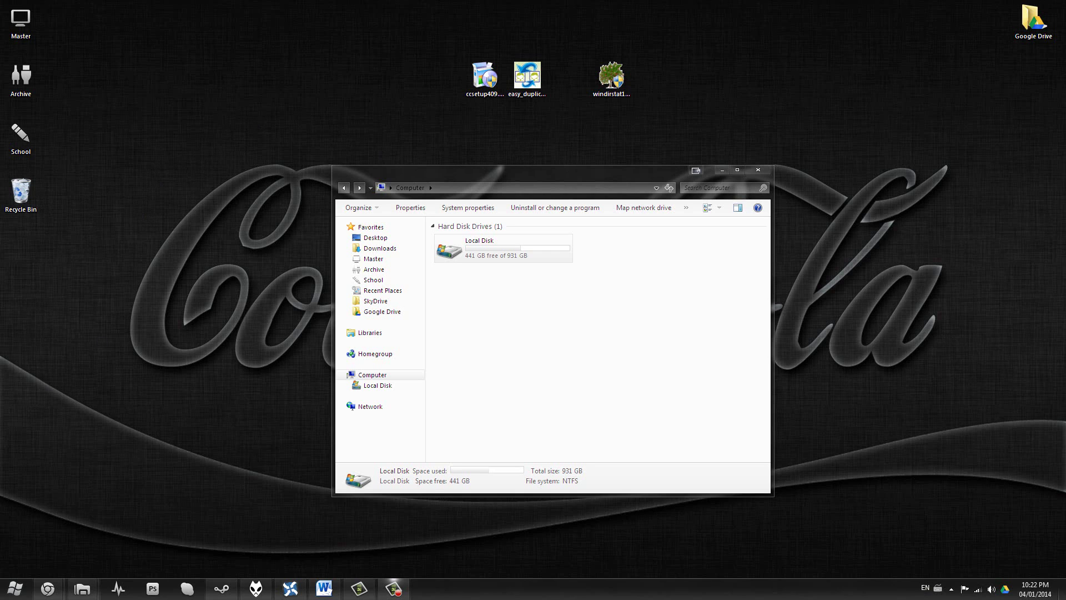
Open the desktop icon settings from the Personalization section of Control Panel.
{"action": "left_click", "coordinate": [15, 588]}
{"action": "left_click", "coordinate": [172, 445]}
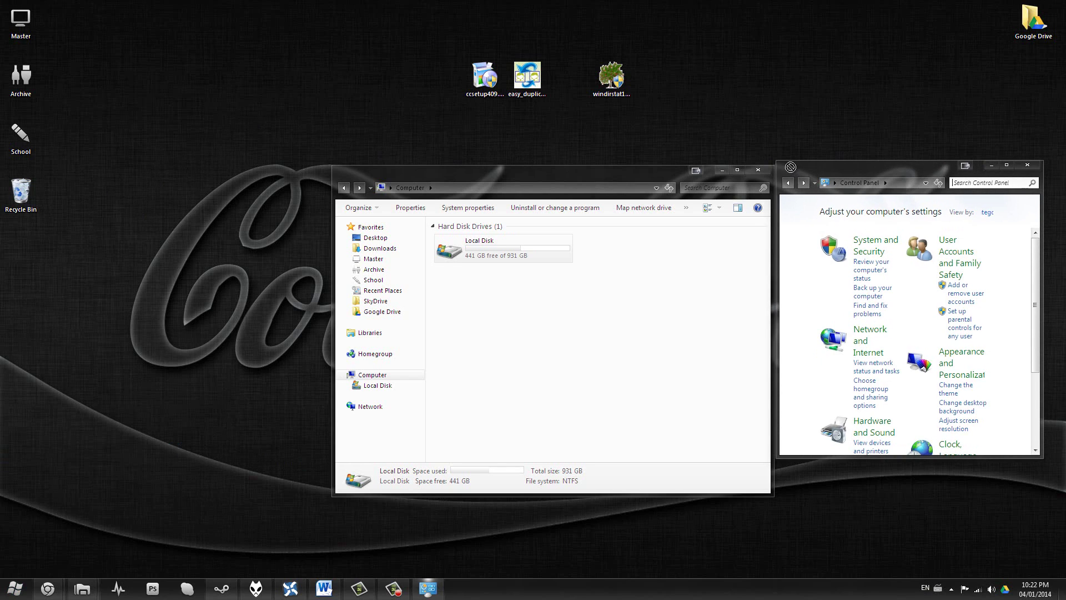
{"action": "left_click", "coordinate": [951, 155]}
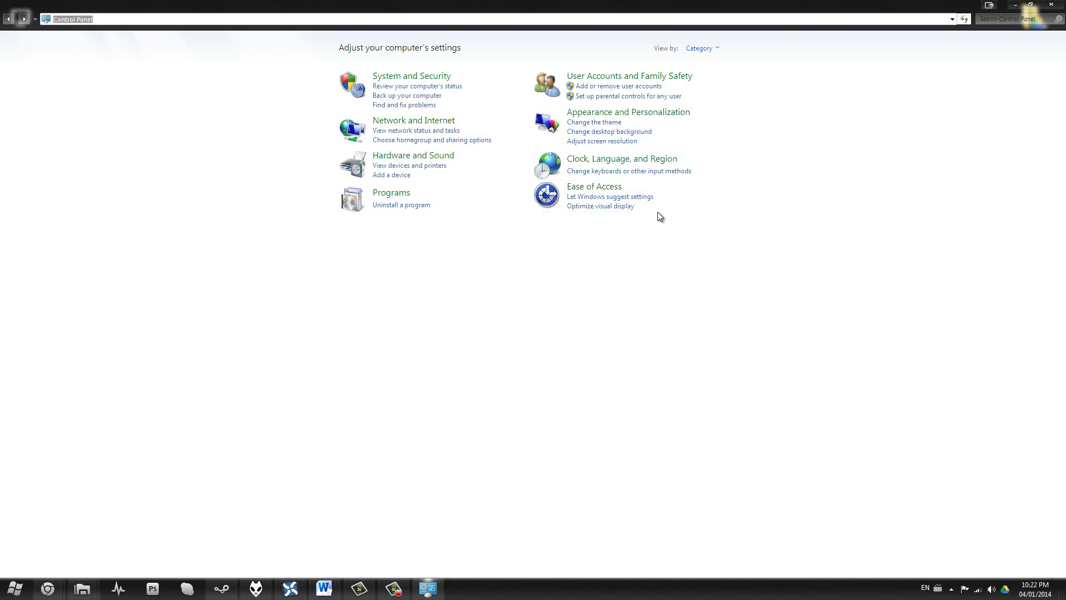
{"action": "left_click", "coordinate": [645, 113]}
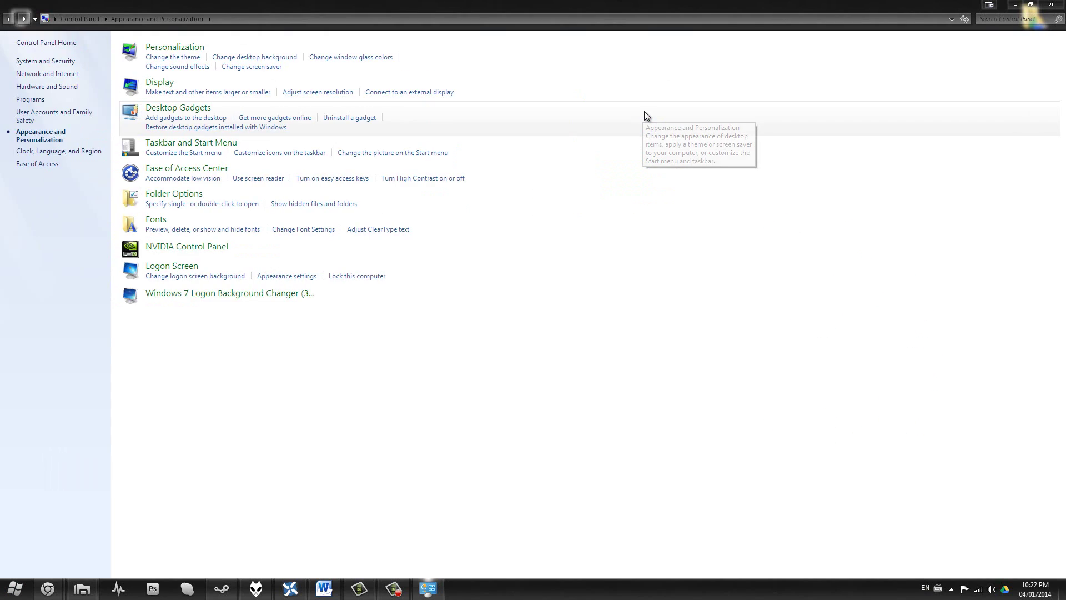
{"action": "left_click", "coordinate": [163, 48]}
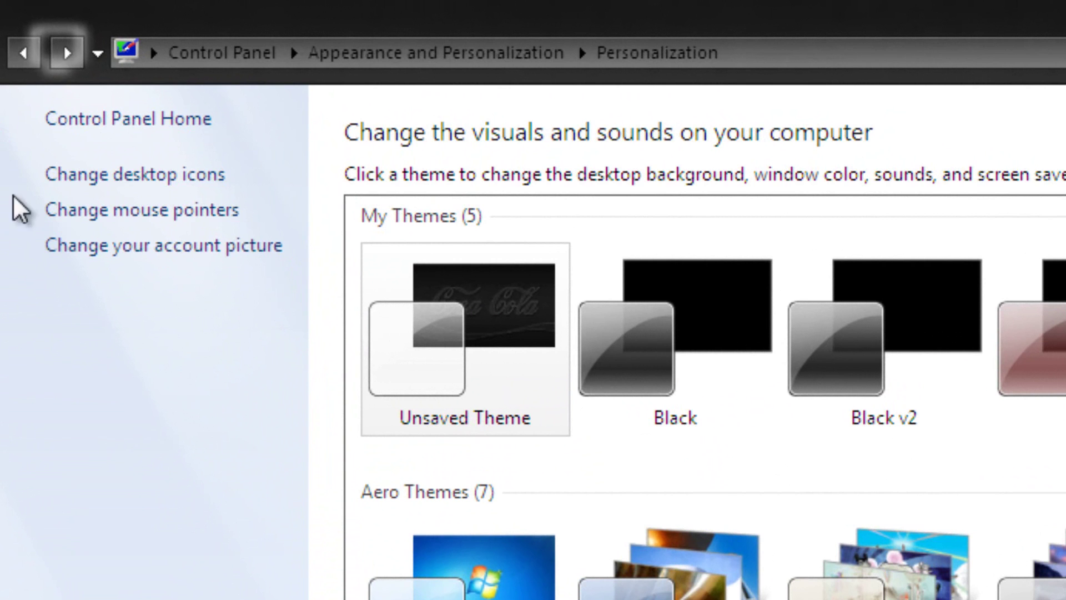
{"action": "left_click", "coordinate": [177, 179]}
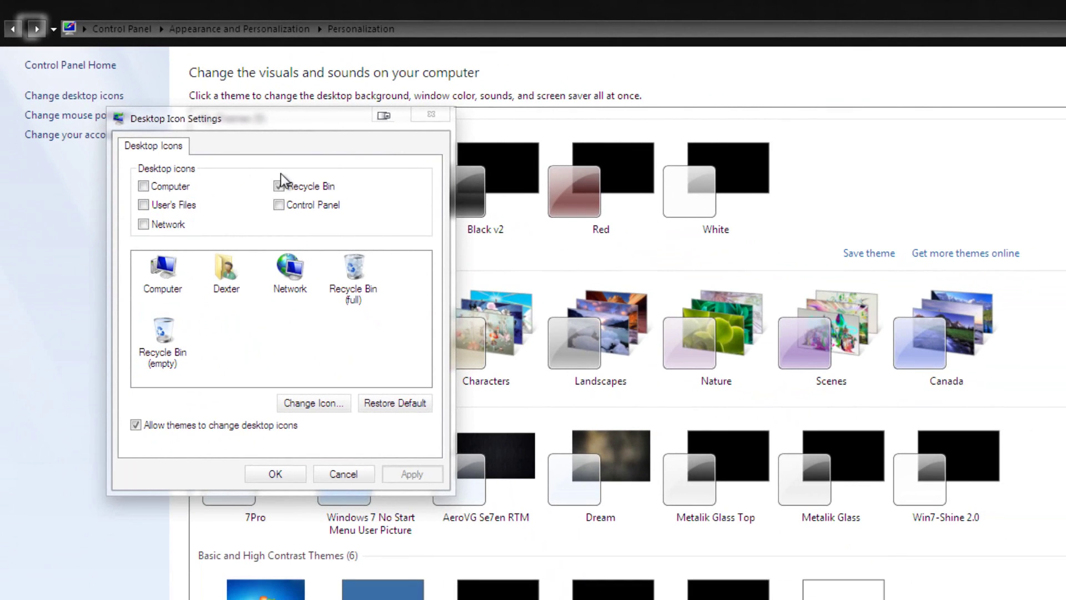
Make sure the Recycle Bin desktop icon is enabled and arrange the windows so the desktop icons can be seen.
{"action": "left_click", "coordinate": [278, 185]}
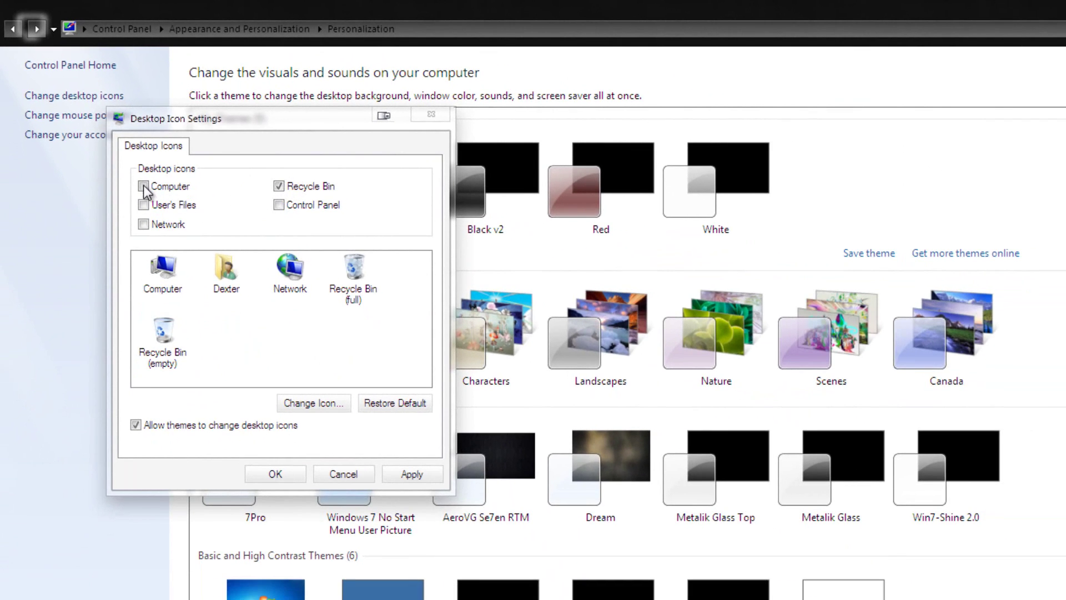
{"action": "double_click", "coordinate": [516, 3]}
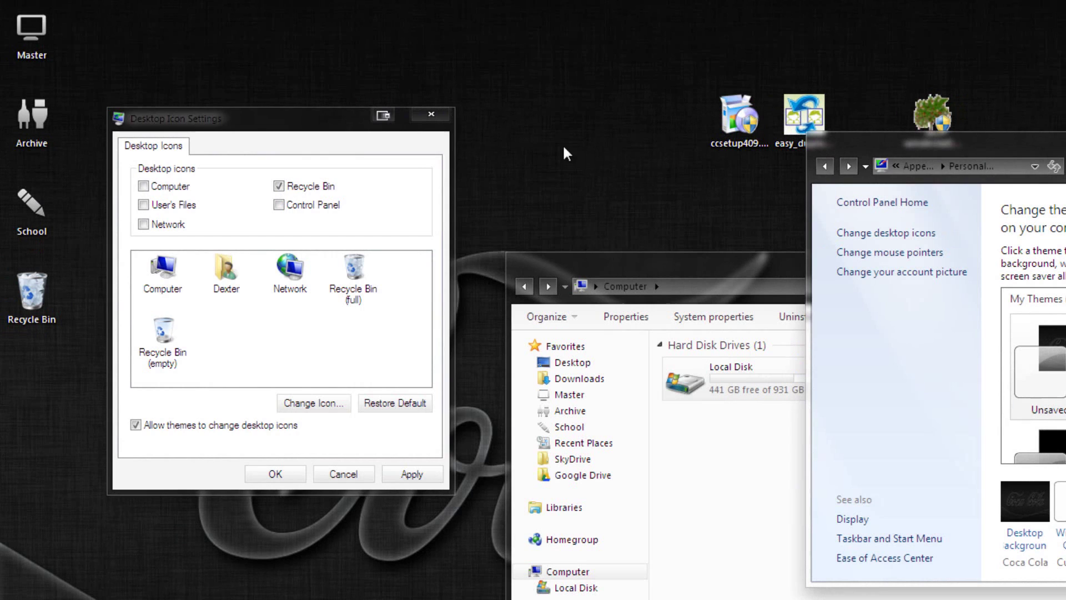
{"action": "left_click_drag", "start_coordinate": [351, 104], "coordinate": [396, 88]}
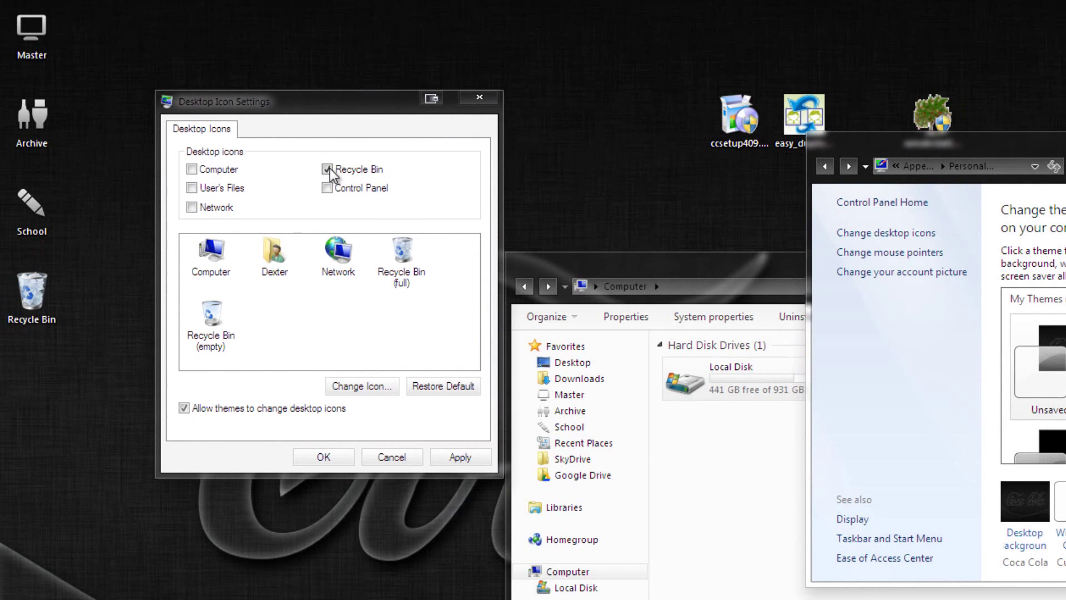
Show the Computer icon on the desktop, then hide it again, applying each change.
{"action": "left_click", "coordinate": [192, 169]}
{"action": "left_click", "coordinate": [460, 457]}
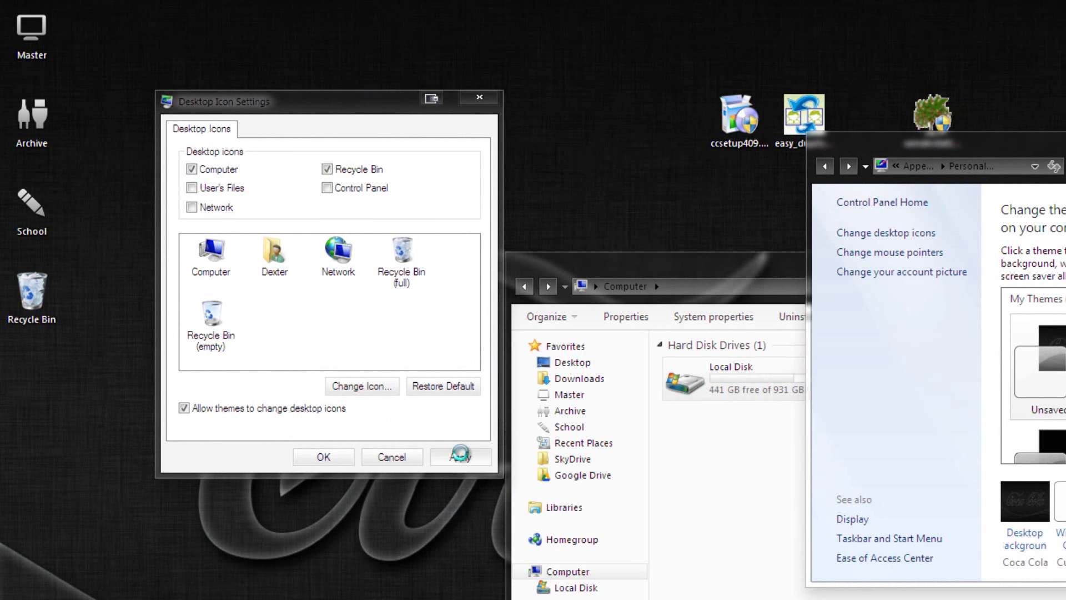
{"action": "left_click", "coordinate": [192, 170]}
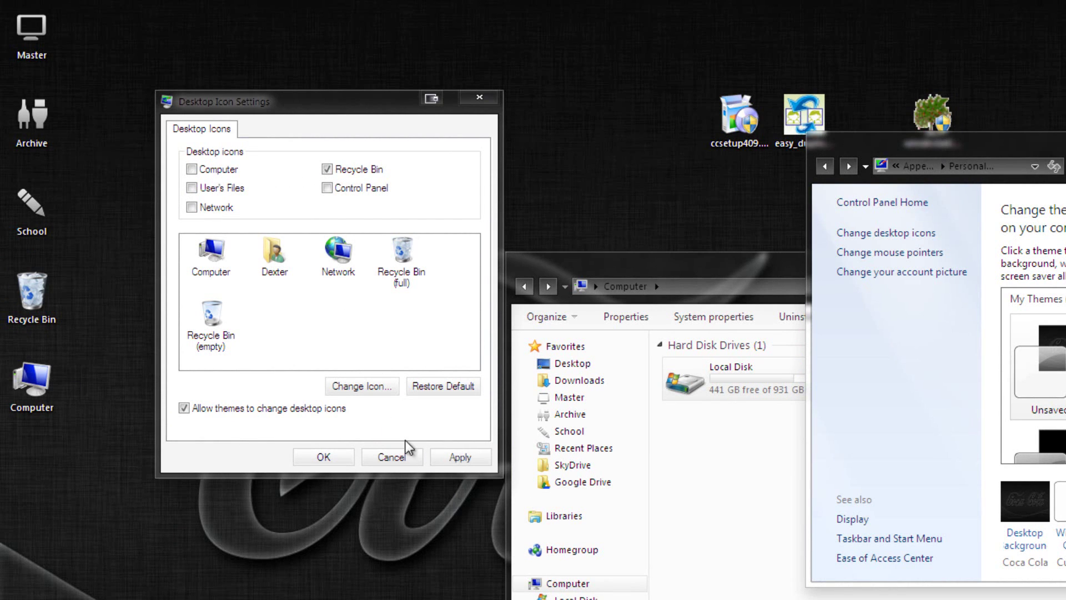
{"action": "left_click", "coordinate": [451, 460]}
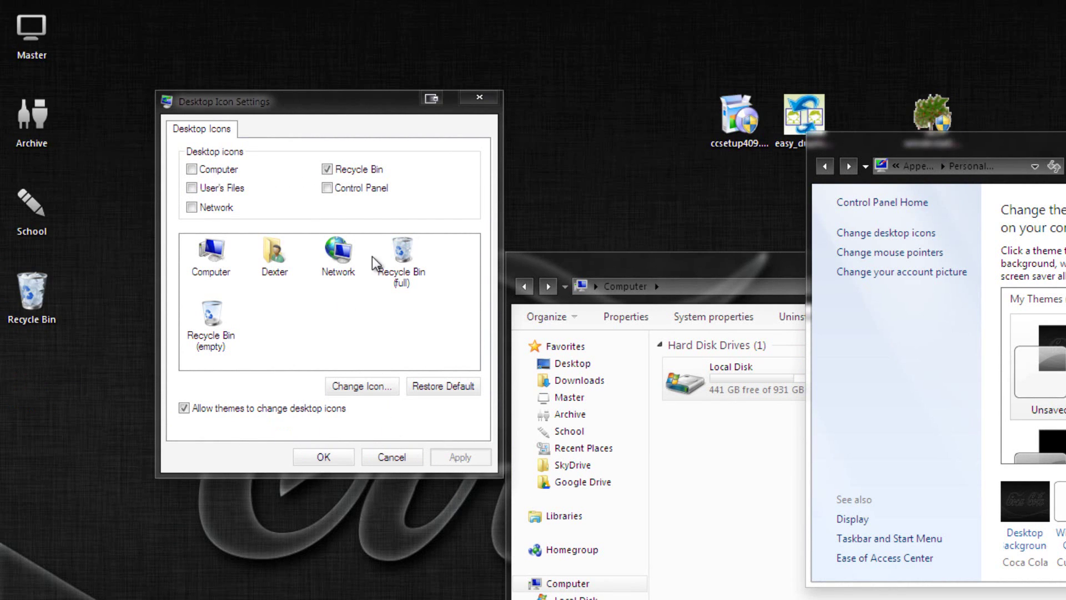
Confirm the desktop icon settings and close the Personalization window.
{"action": "left_click", "coordinate": [332, 456]}
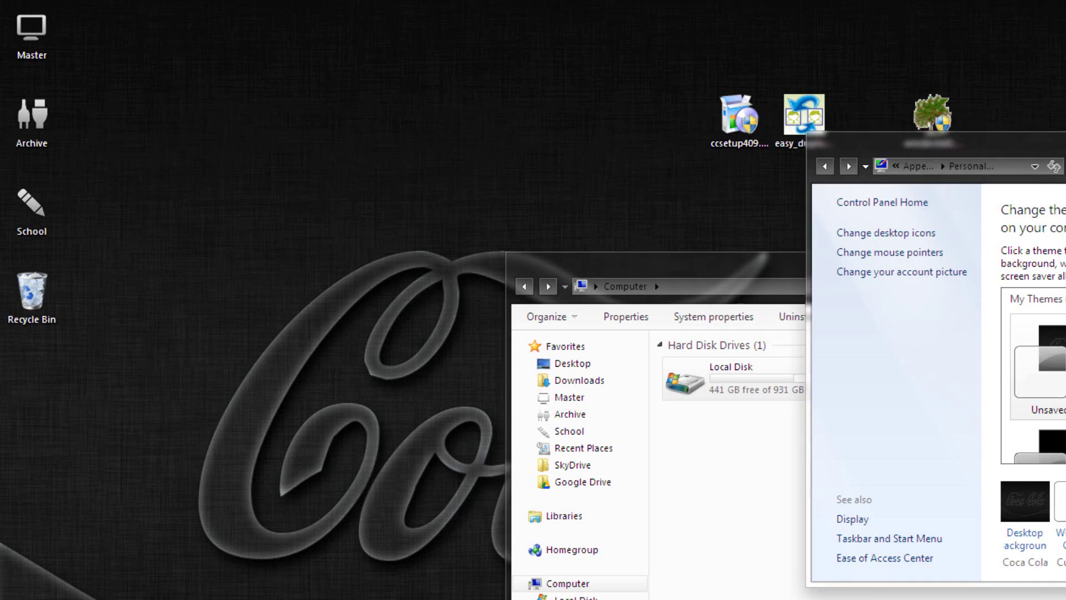
{"action": "key", "text": "alt+F4"}
Empty the Recycle Bin and confirm the permanent deletion of its items.
{"action": "right_click", "coordinate": [33, 288]}
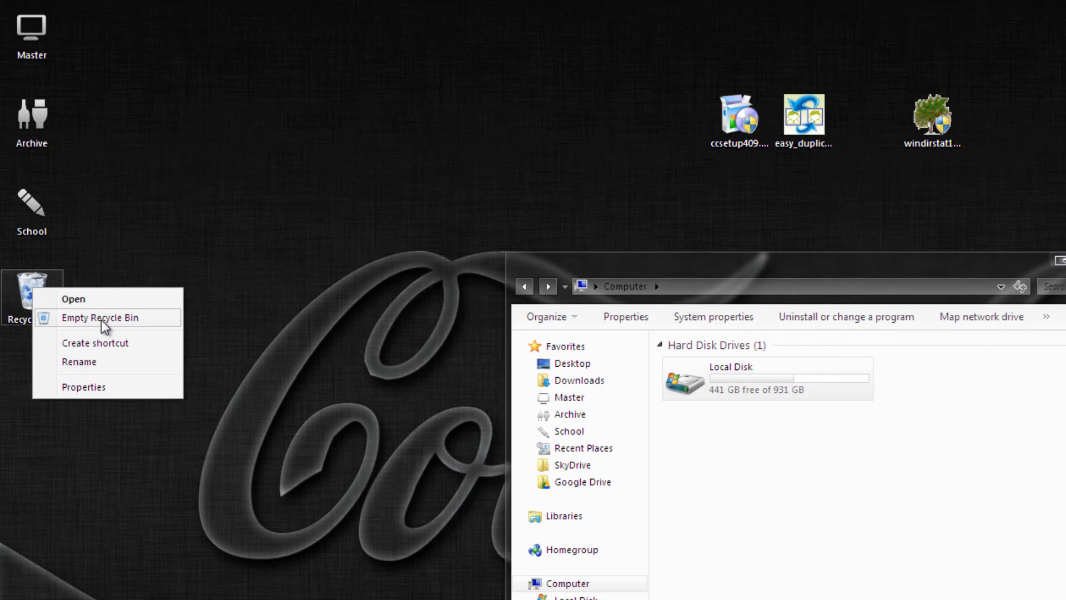
{"action": "left_click", "coordinate": [94, 320]}
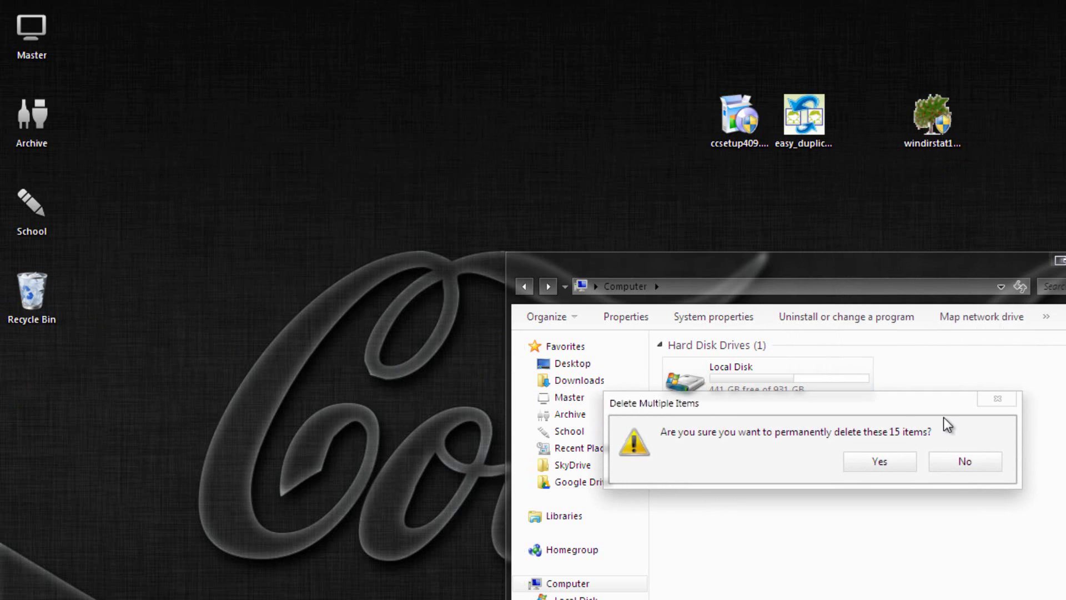
{"action": "left_click", "coordinate": [876, 460]}
Open the properties of the Recycle Bin.
{"action": "right_click", "coordinate": [42, 306]}
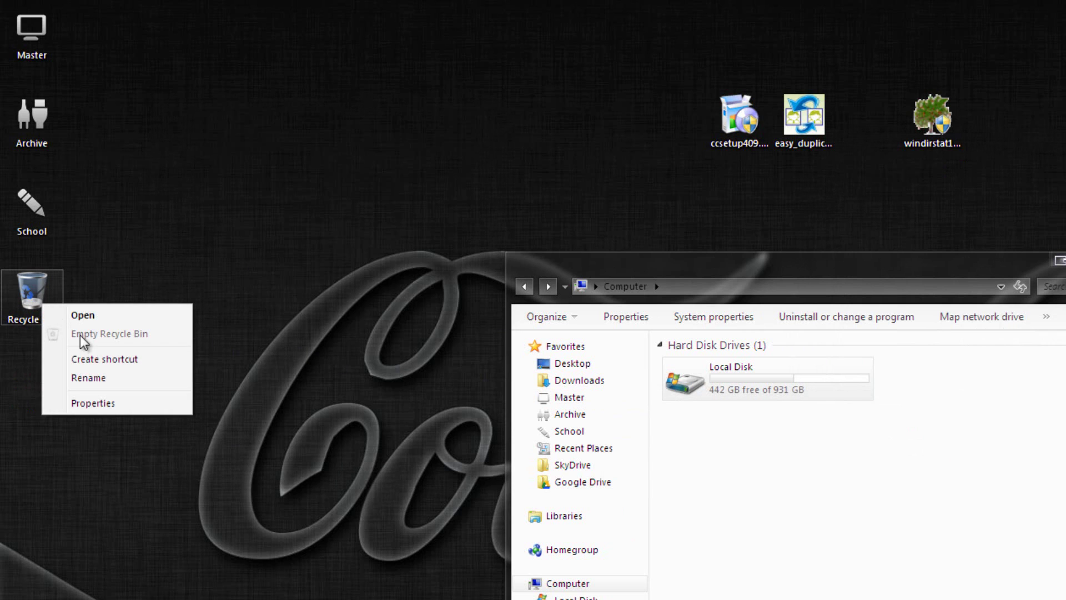
{"action": "left_click", "coordinate": [109, 402]}
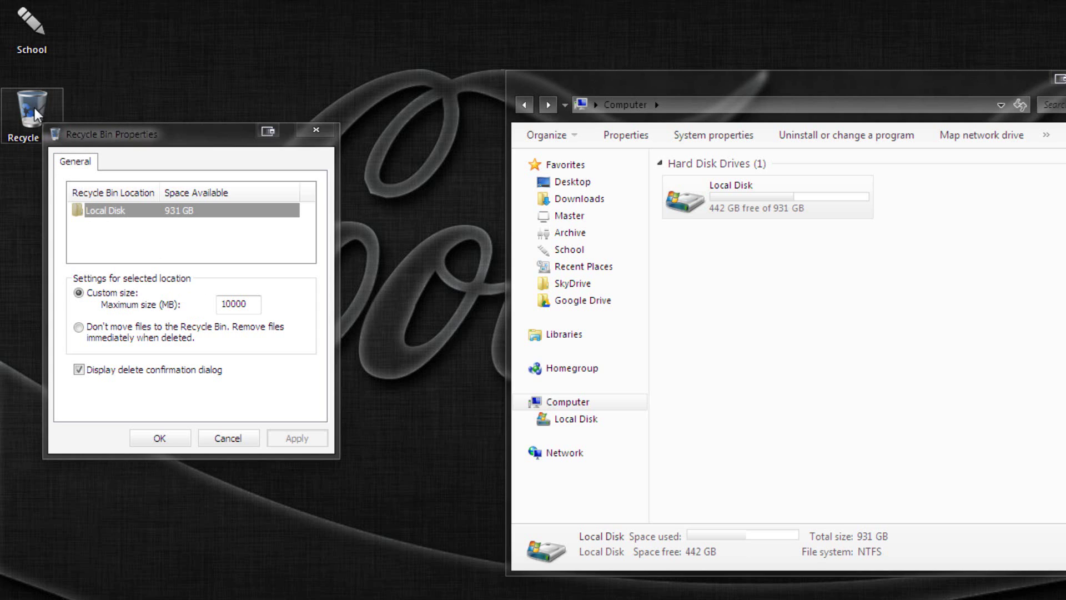
Set the Recycle Bin's maximum size for Local Disk to 5000 MB, apply the change and close its properties.
{"action": "left_click_drag", "start_coordinate": [113, 130], "coordinate": [173, 130]}
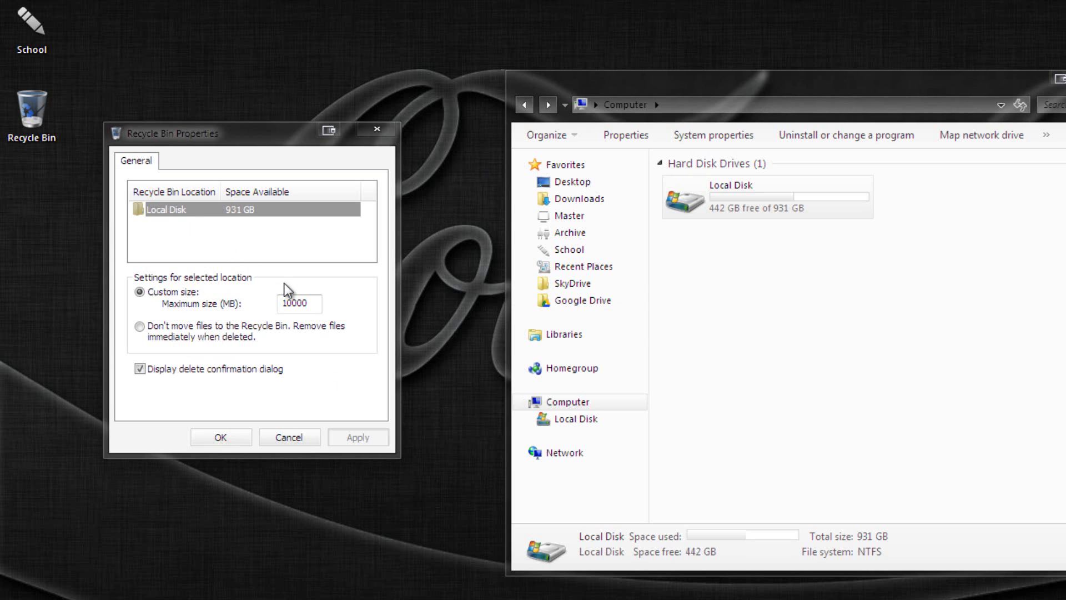
{"action": "left_click", "coordinate": [295, 300]}
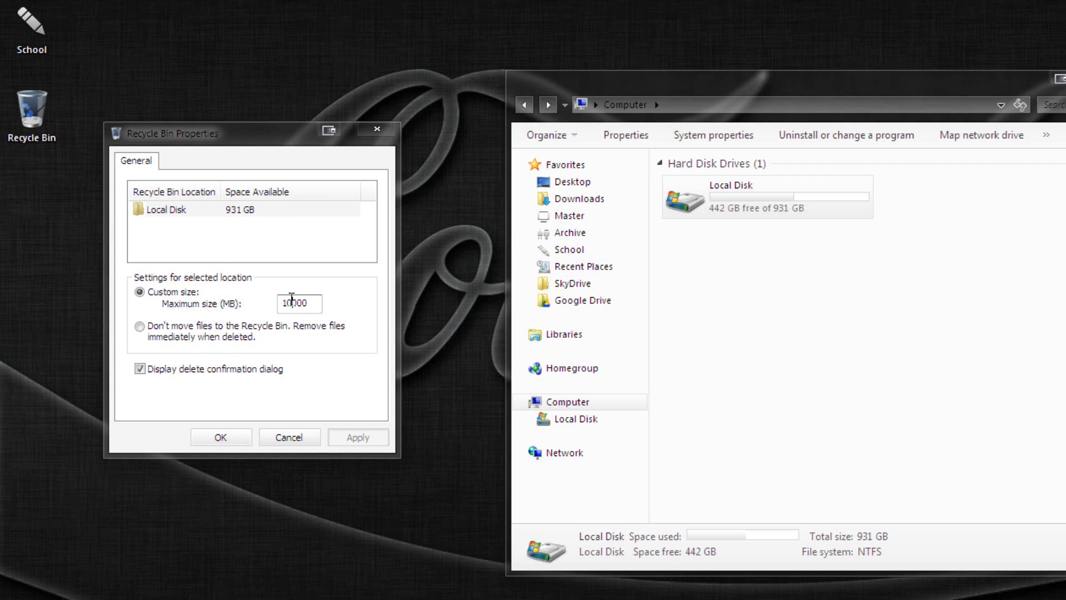
{"action": "left_click_drag", "start_coordinate": [291, 300], "coordinate": [282, 301]}
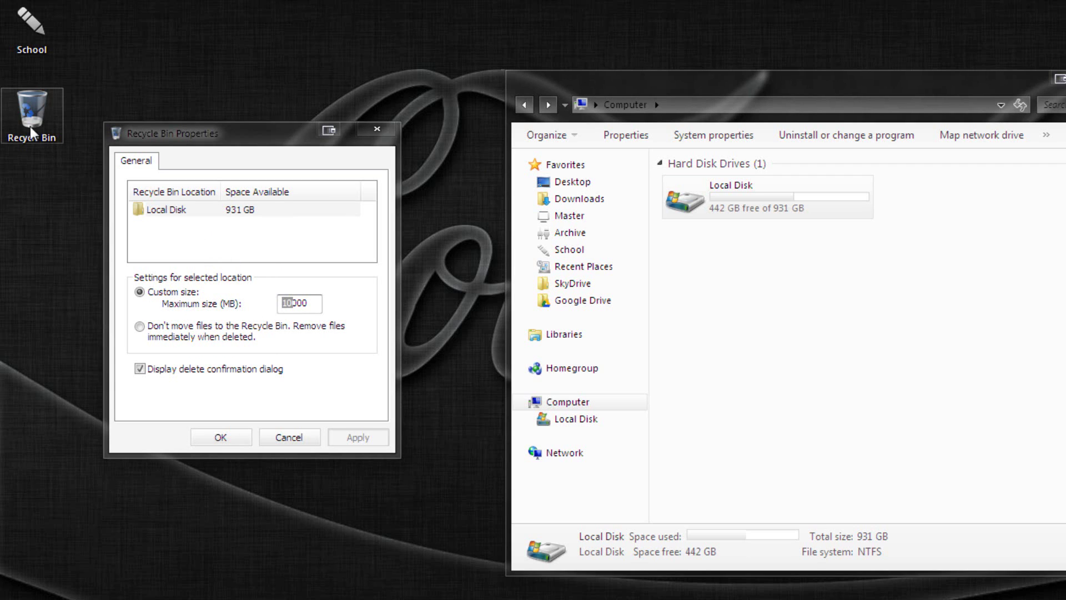
{"action": "left_click", "coordinate": [290, 303]}
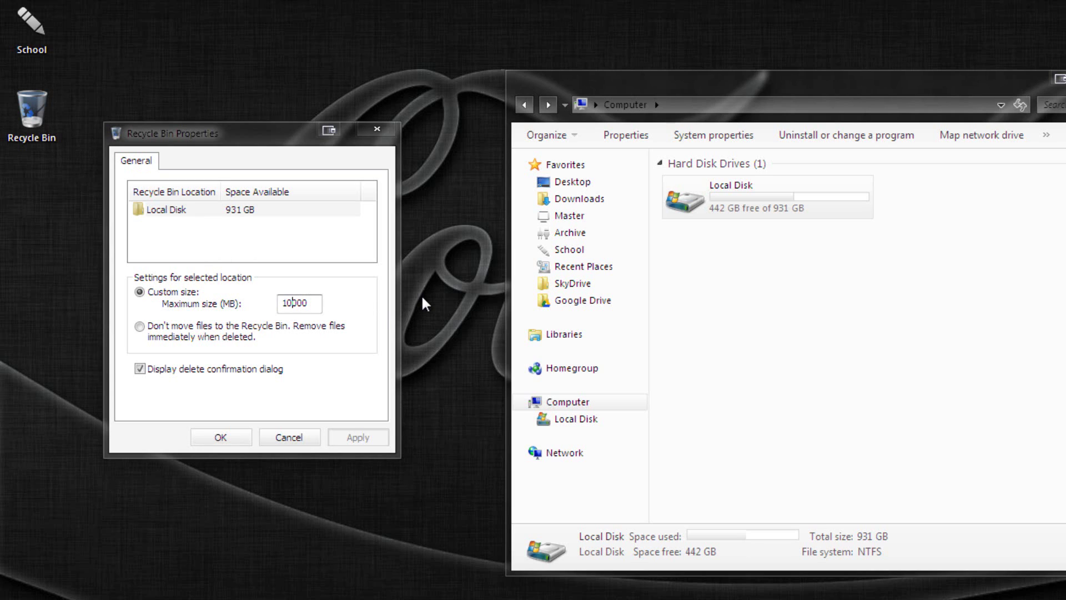
{"action": "key", "text": "BackSpace"}
{"action": "key", "text": "BackSpace"}
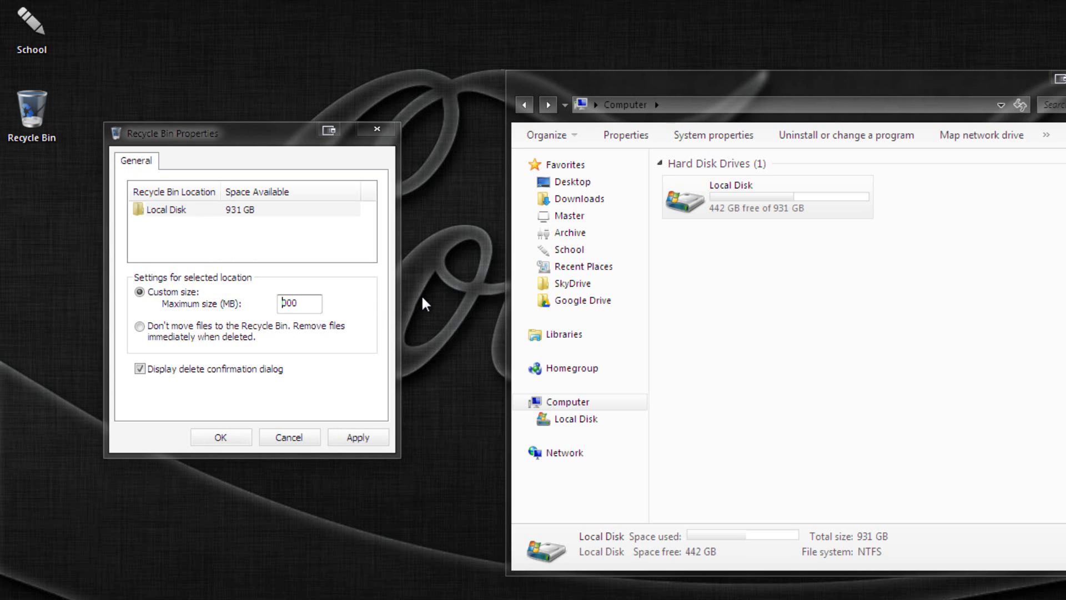
{"action": "type", "text": "5"}
{"action": "left_click", "coordinate": [358, 437]}
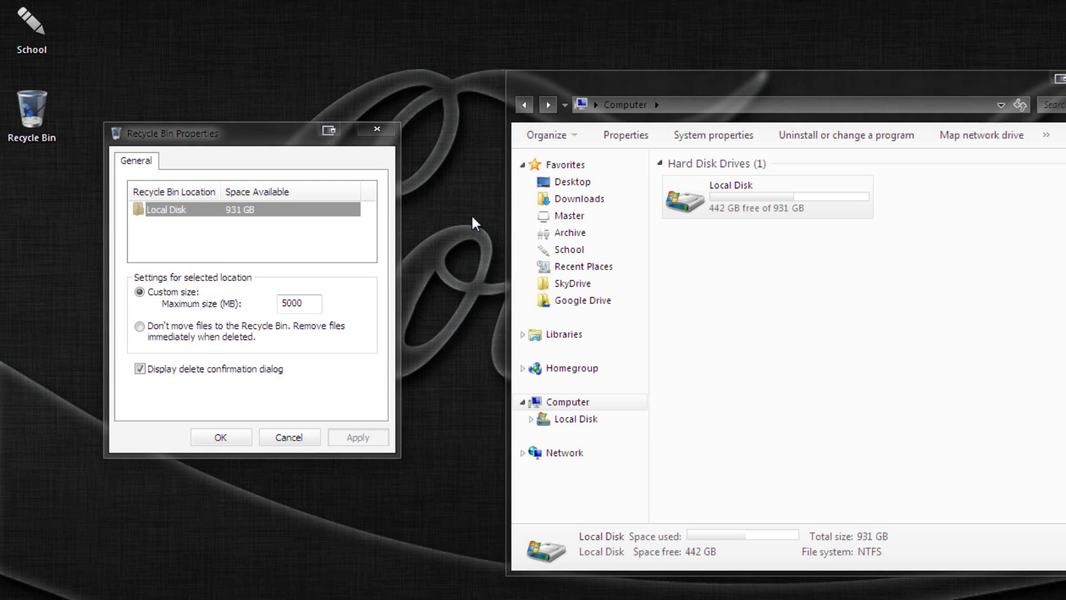
{"action": "left_click", "coordinate": [233, 441]}
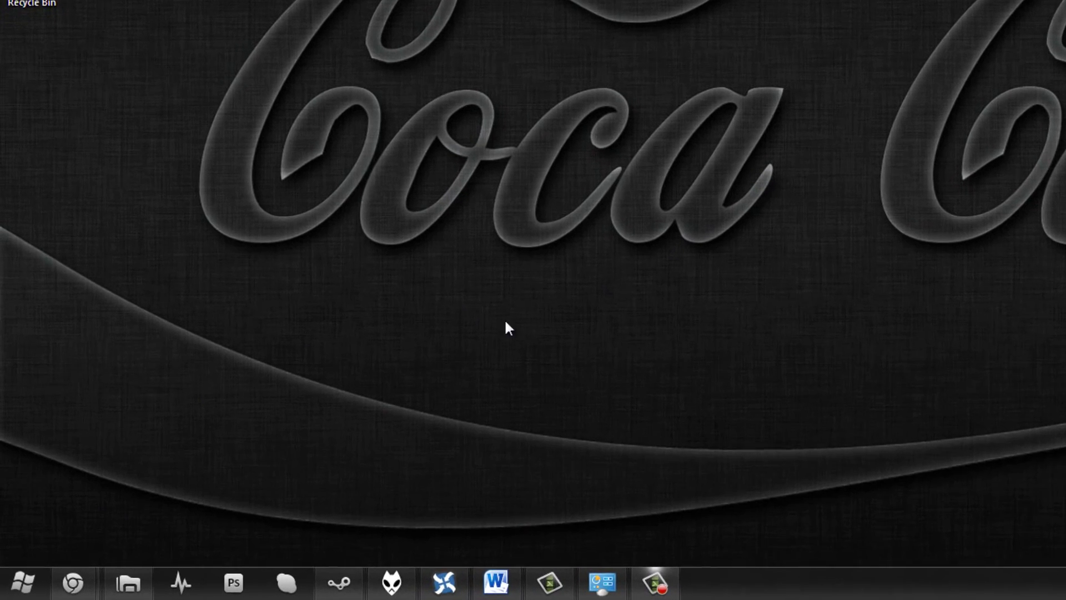
Open the System Protection settings from the System page under System and Security in Control Panel.
{"action": "left_click", "coordinate": [34, 587]}
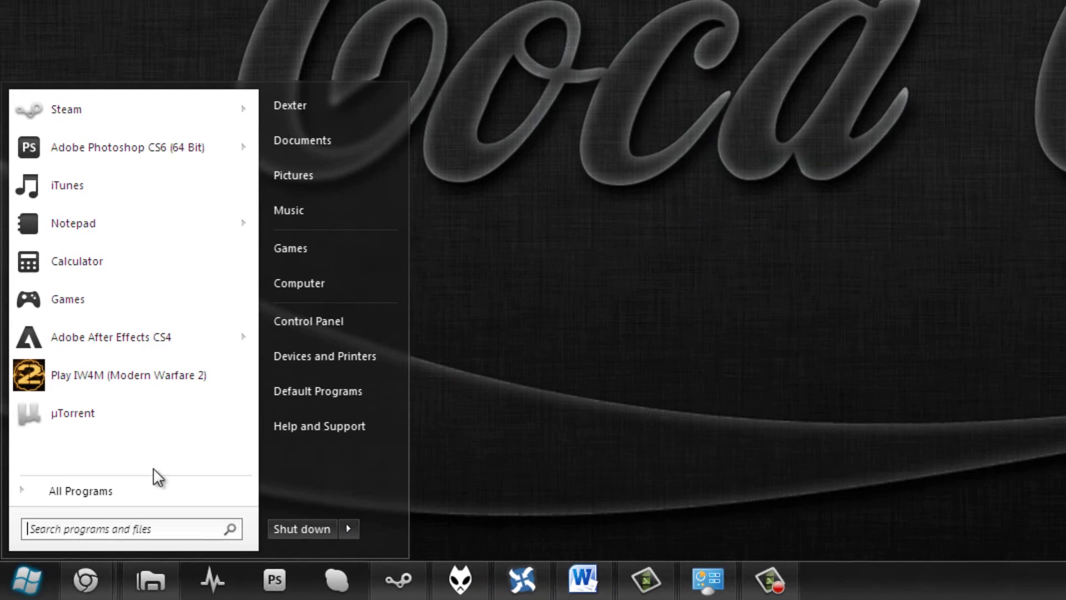
{"action": "left_click", "coordinate": [319, 330]}
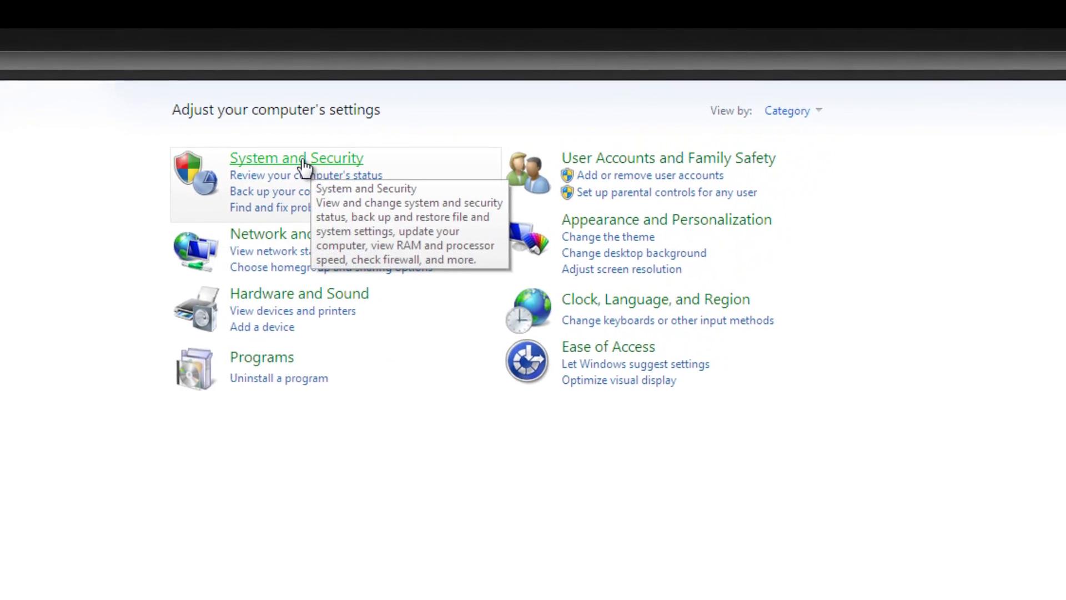
{"action": "left_click", "coordinate": [286, 164]}
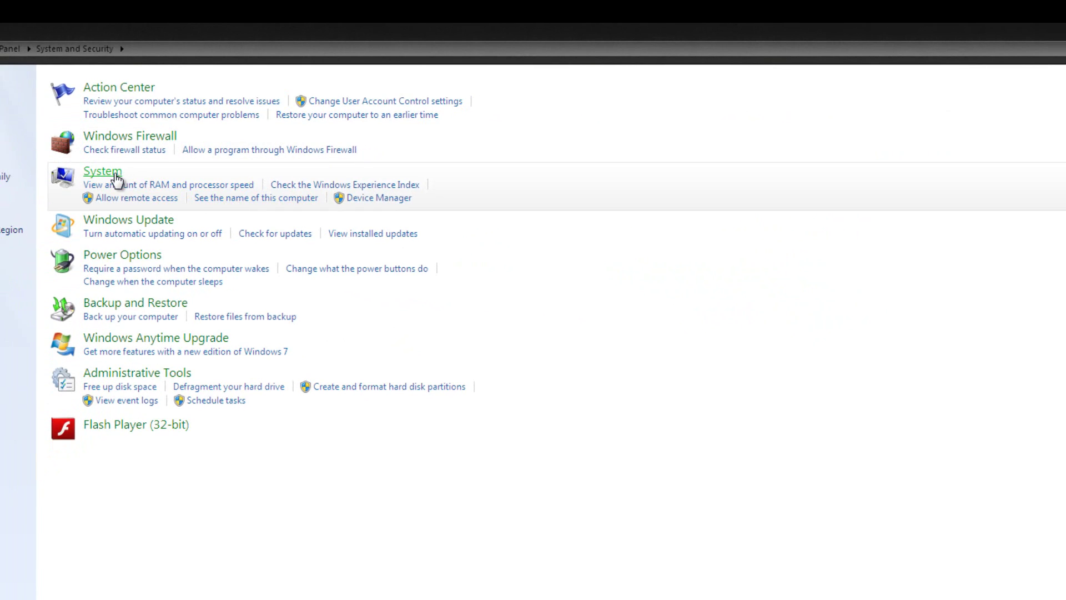
{"action": "left_click", "coordinate": [119, 174]}
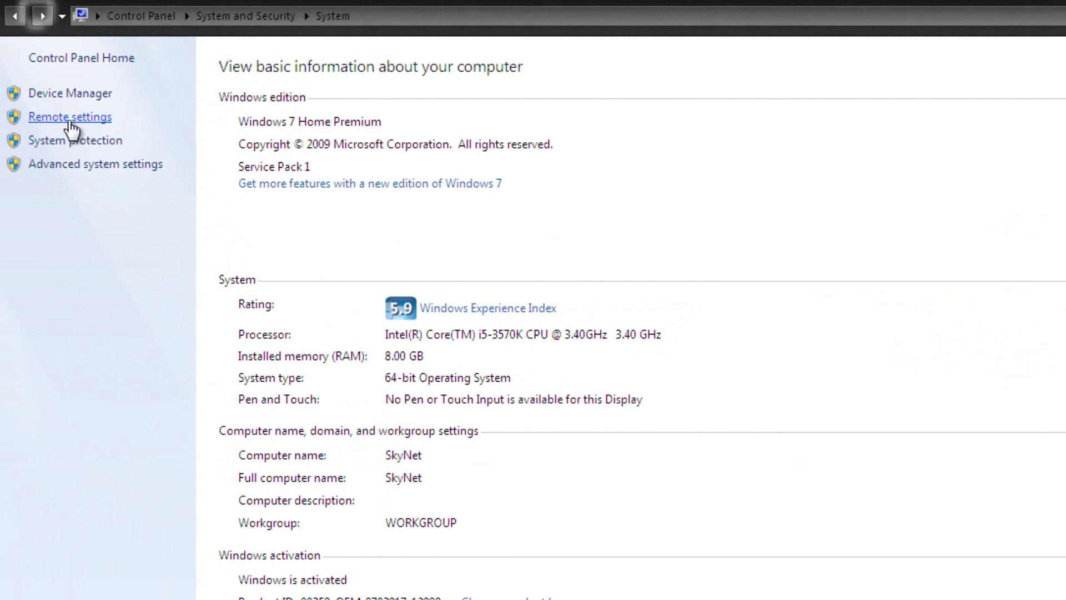
{"action": "left_click", "coordinate": [1, 143]}
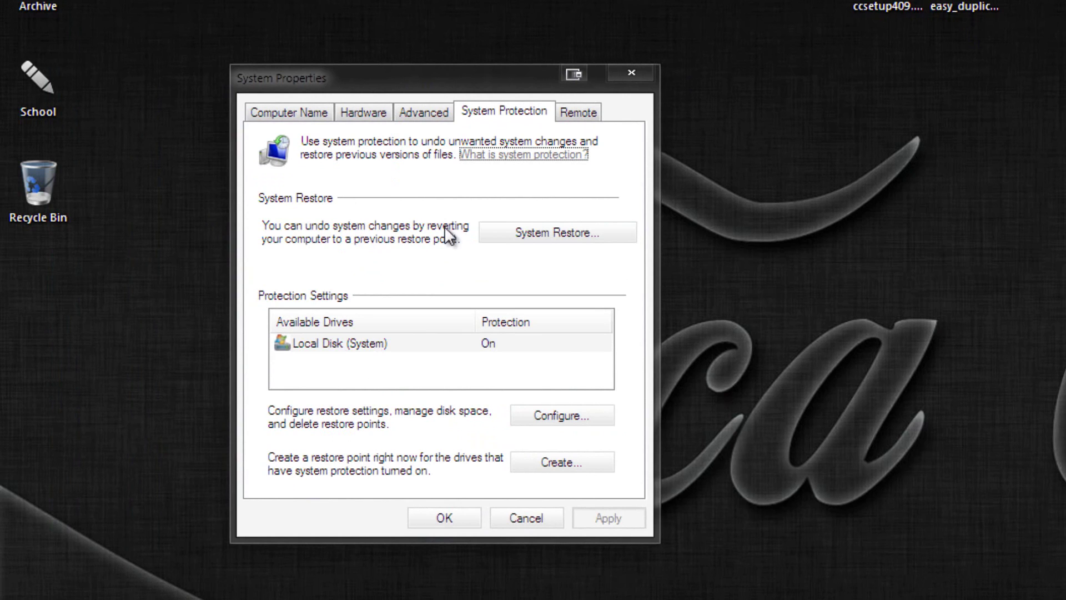
Configure system protection for Local Disk with a maximum disk usage of 1% (9.31 GB), then apply and confirm.
{"action": "left_click", "coordinate": [541, 421]}
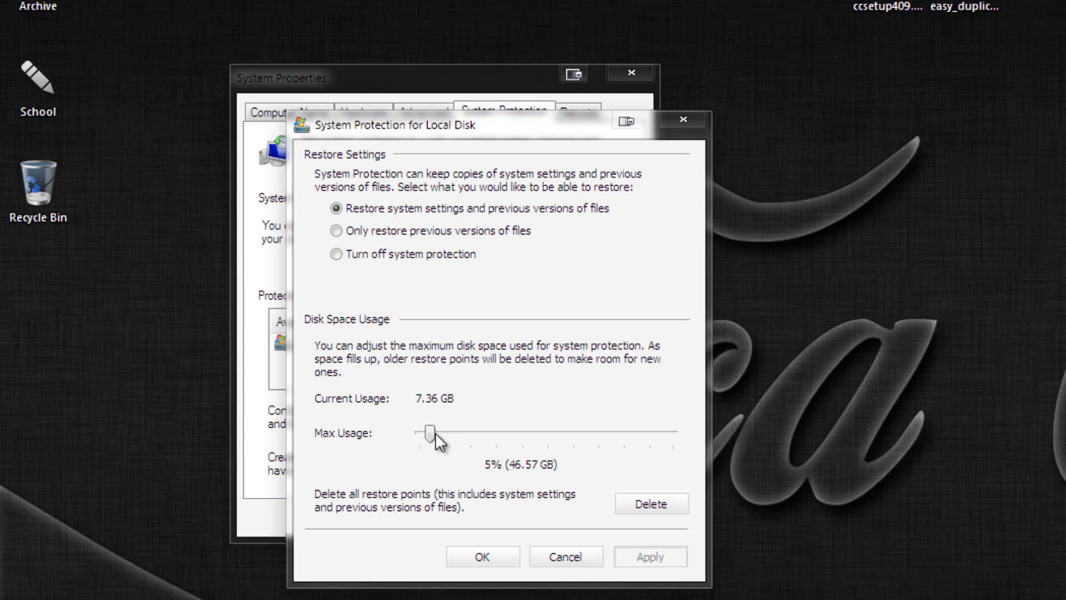
{"action": "left_click_drag", "start_coordinate": [431, 433], "coordinate": [420, 434]}
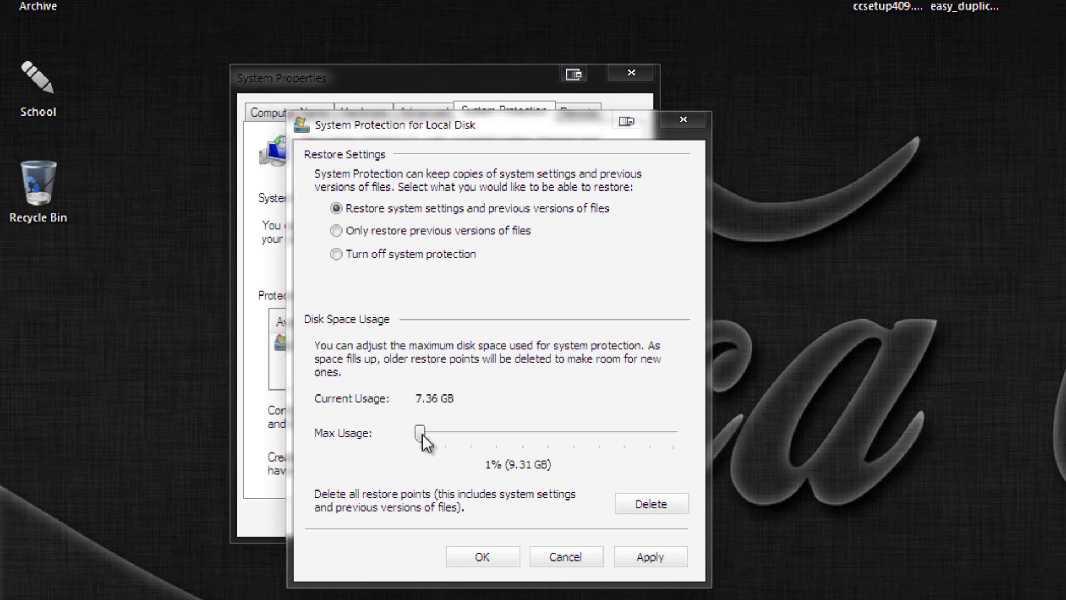
{"action": "left_click_drag", "start_coordinate": [422, 434], "coordinate": [421, 429]}
{"action": "left_click", "coordinate": [640, 555]}
{"action": "left_click", "coordinate": [482, 557]}
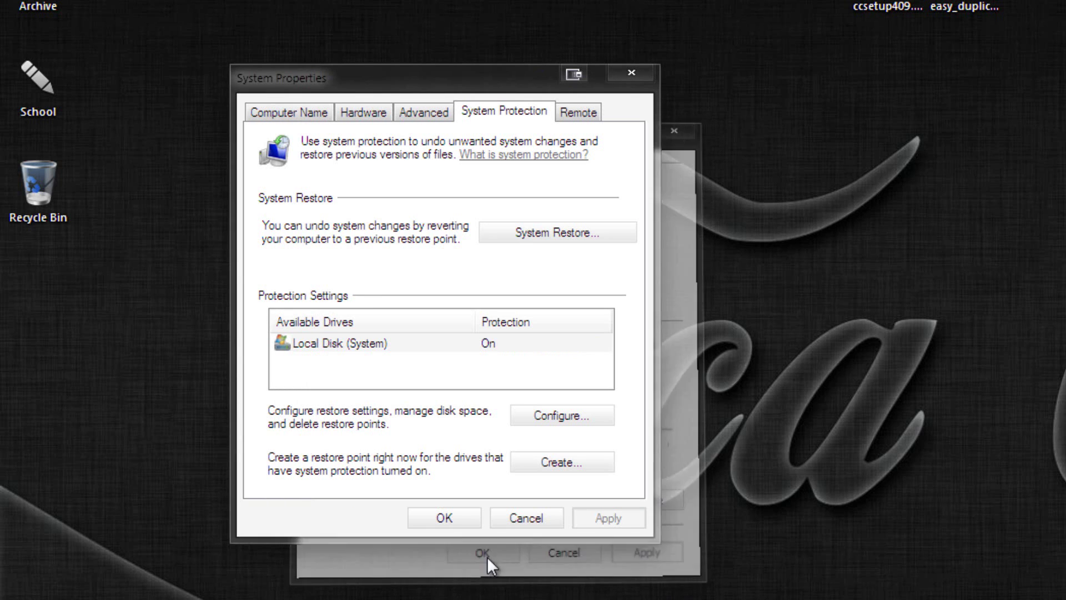
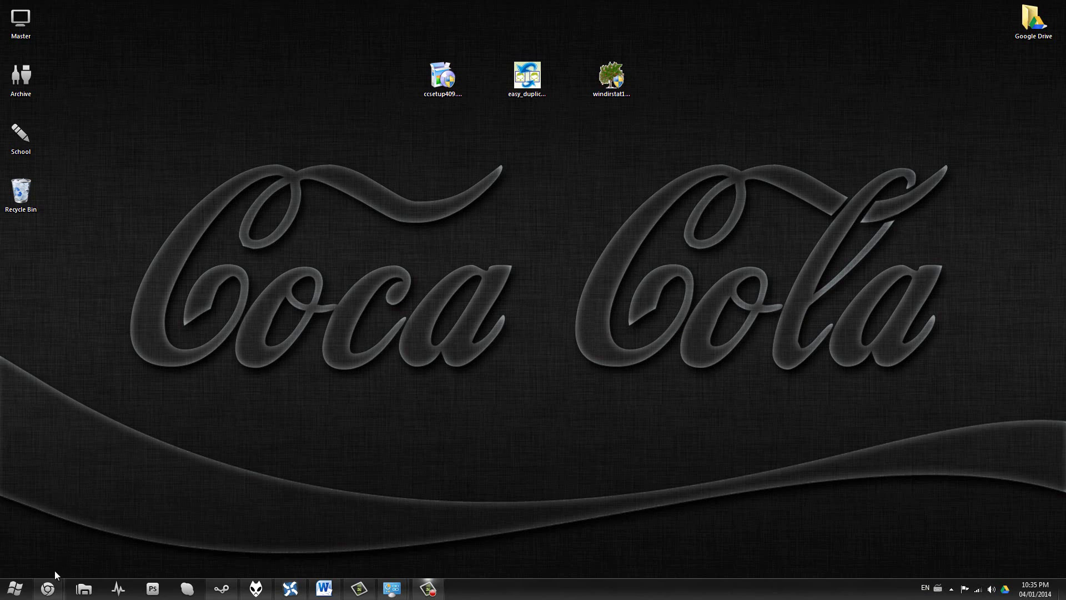
View the CCleaner download page in the Chrome browser, then minimize the browser window.
{"action": "mouse_move", "coordinate": [49, 587]}
{"action": "left_click", "coordinate": [100, 532]}
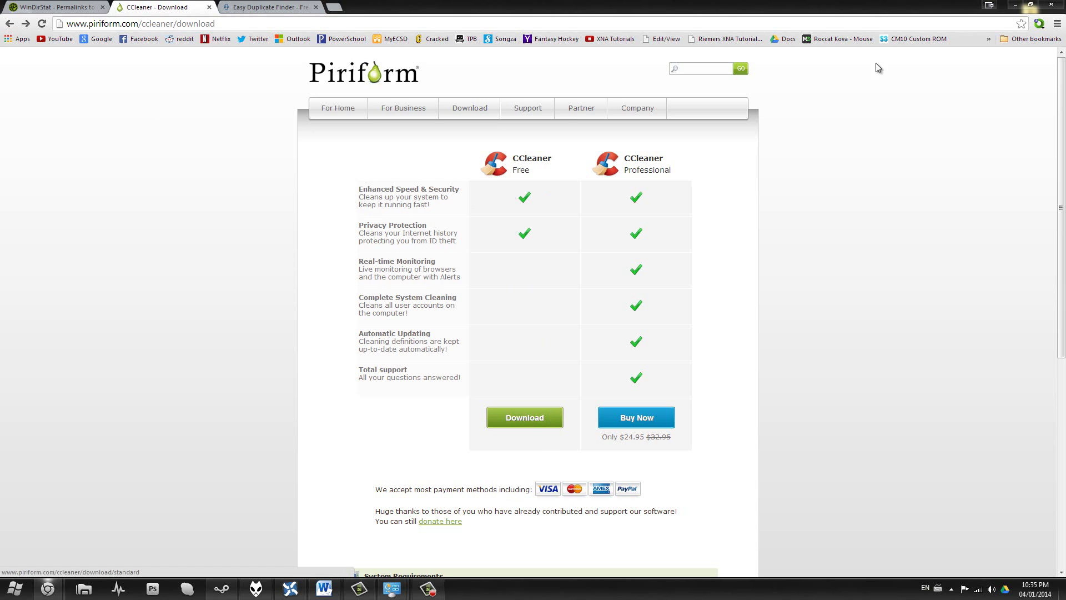
{"action": "left_click", "coordinate": [1016, 6]}
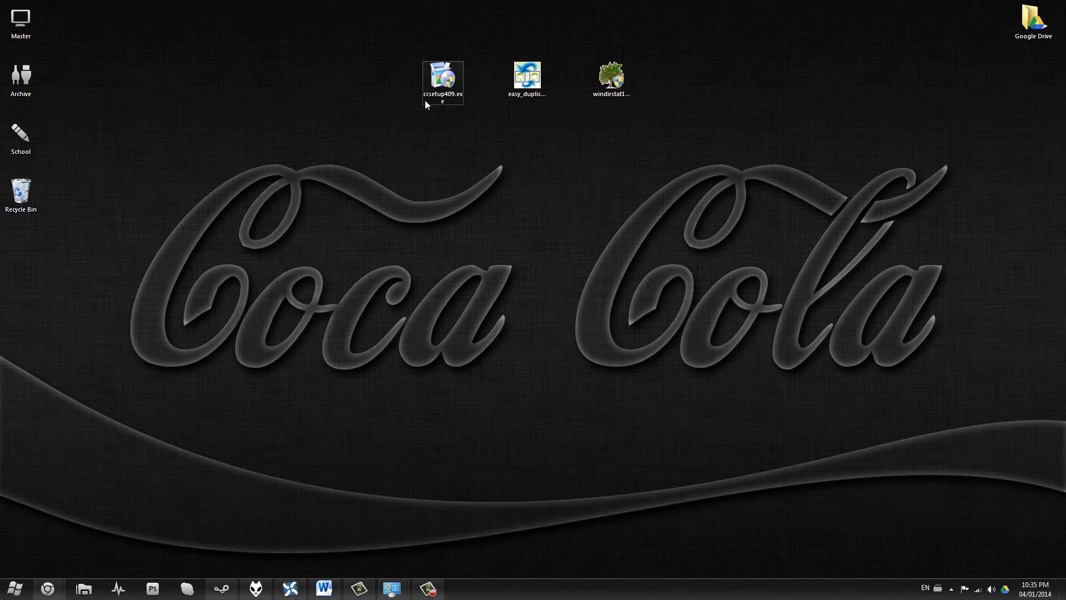
Launch the ccsetup409.exe installer from the desktop, keep English as the language and proceed to the install options.
{"action": "double_click", "coordinate": [438, 85]}
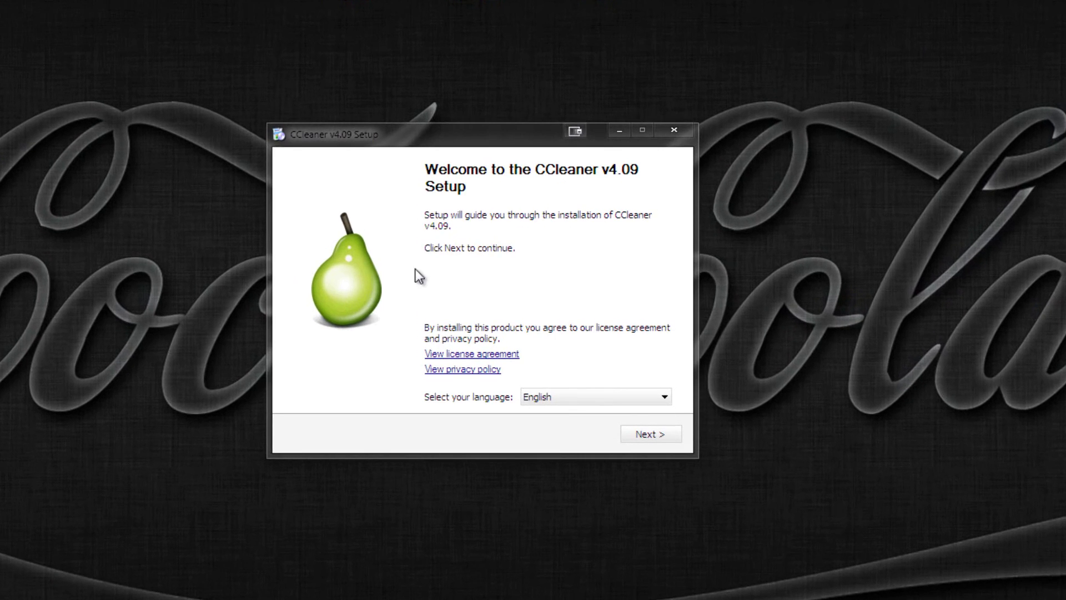
{"action": "left_click", "coordinate": [548, 395]}
{"action": "left_click", "coordinate": [541, 411]}
{"action": "left_click", "coordinate": [659, 434]}
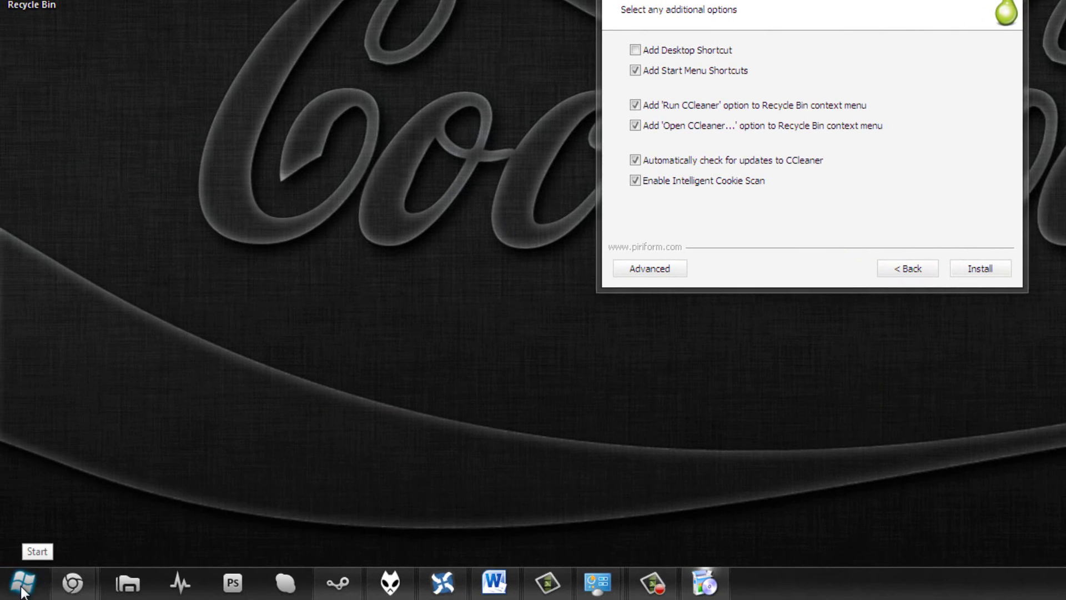
Check the Start menu's list of all installed programs, then return to its main view.
{"action": "left_click", "coordinate": [22, 590]}
{"action": "left_click", "coordinate": [38, 512]}
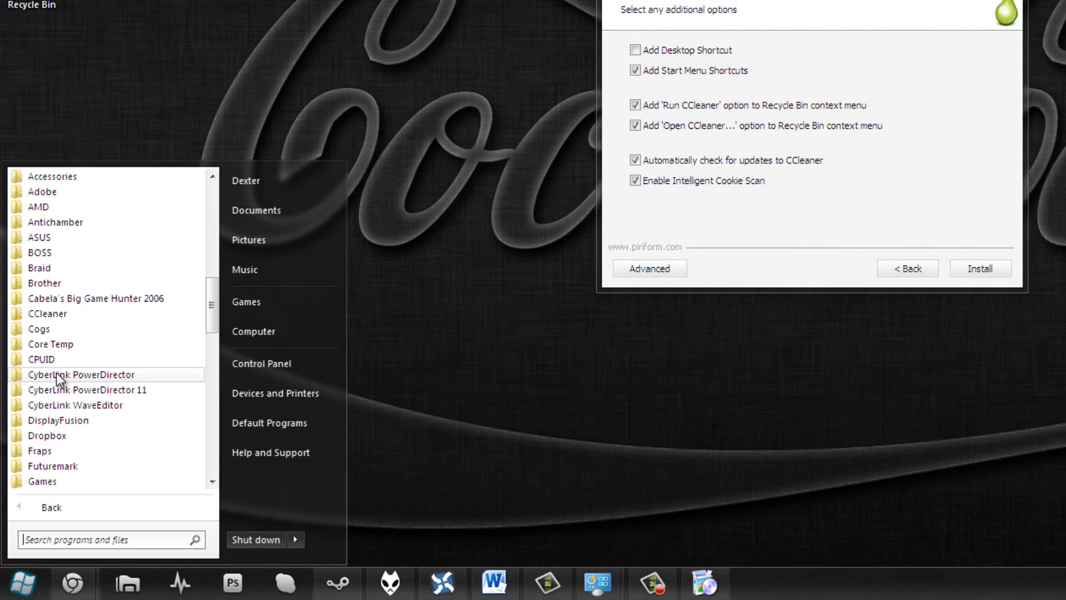
{"action": "left_click", "coordinate": [42, 506]}
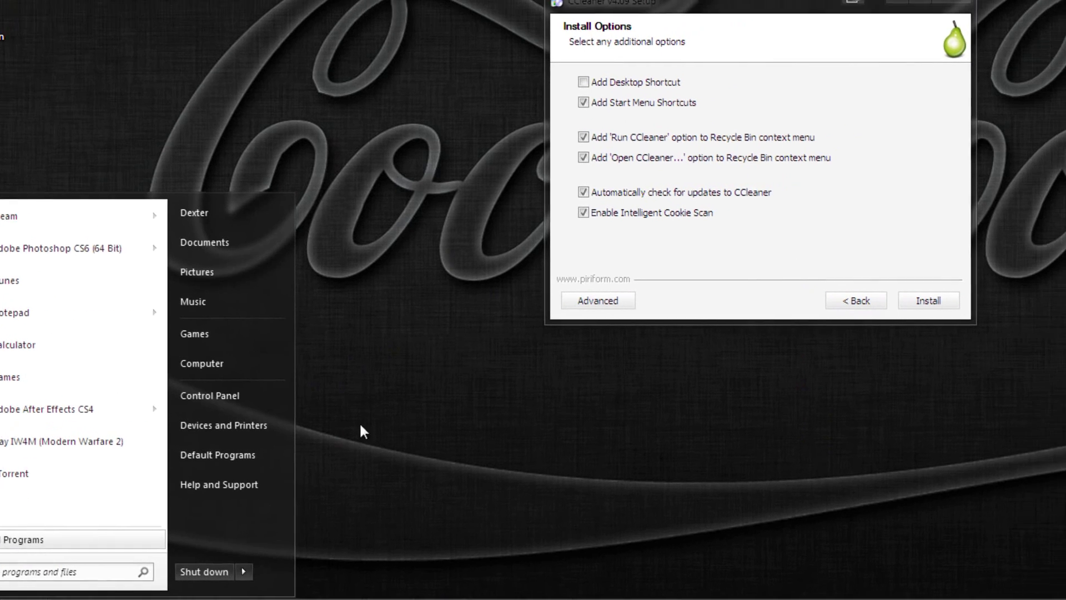
Turn off Start Menu shortcuts, install CCleaner and finish the setup with the option to run CCleaner v4.09.
{"action": "left_click", "coordinate": [405, 400]}
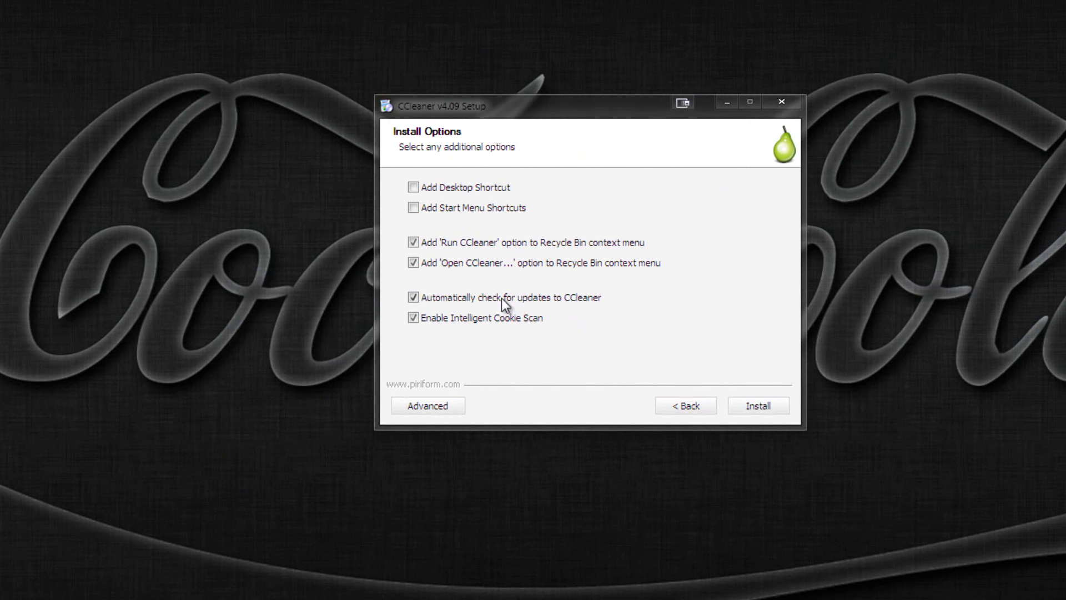
{"action": "left_click", "coordinate": [749, 406]}
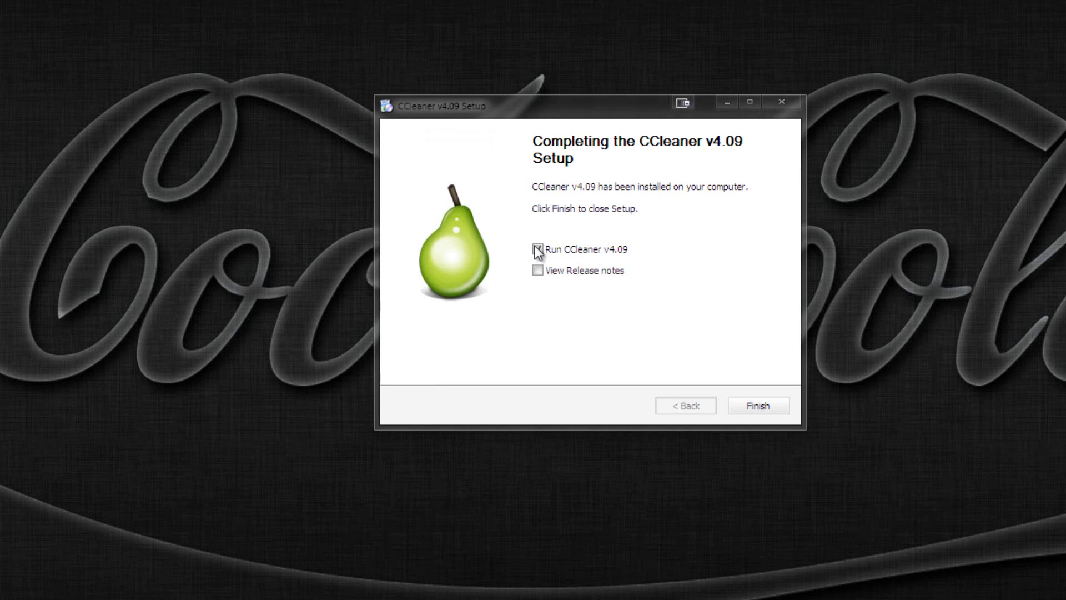
{"action": "left_click", "coordinate": [758, 406]}
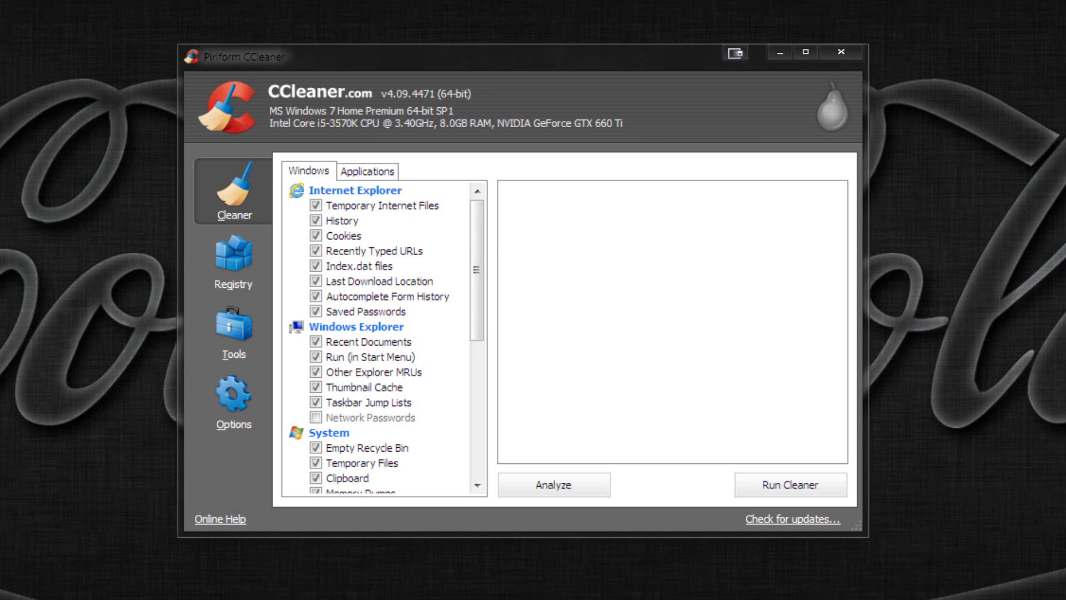
Exclude Saved Passwords from the Internet Explorer items to clean, keeping Recently Typed URLs included.
{"action": "left_click", "coordinate": [315, 251]}
{"action": "left_click", "coordinate": [315, 251]}
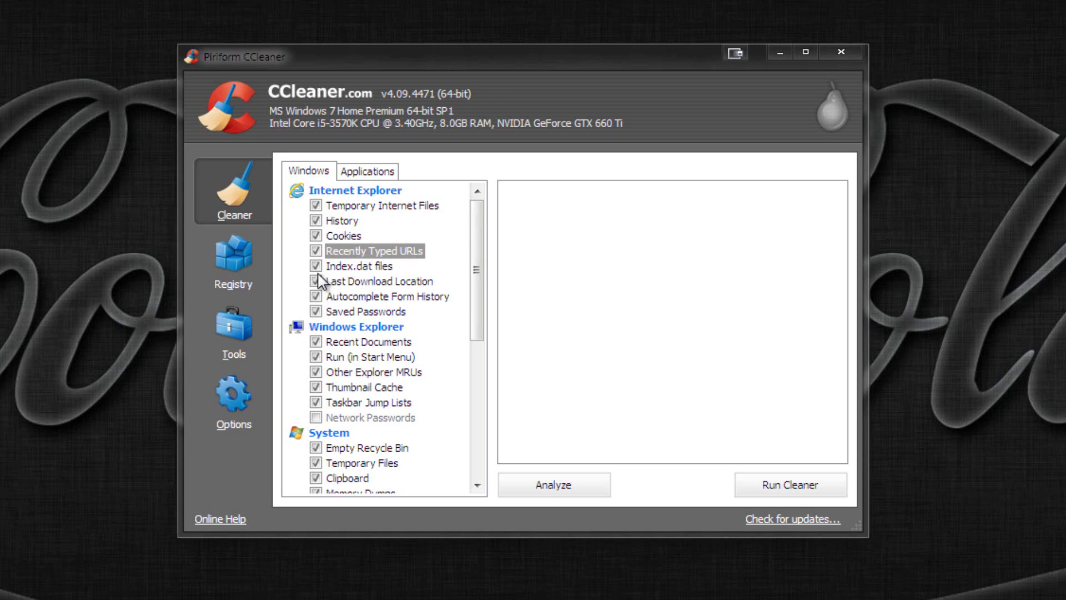
{"action": "left_click", "coordinate": [316, 311]}
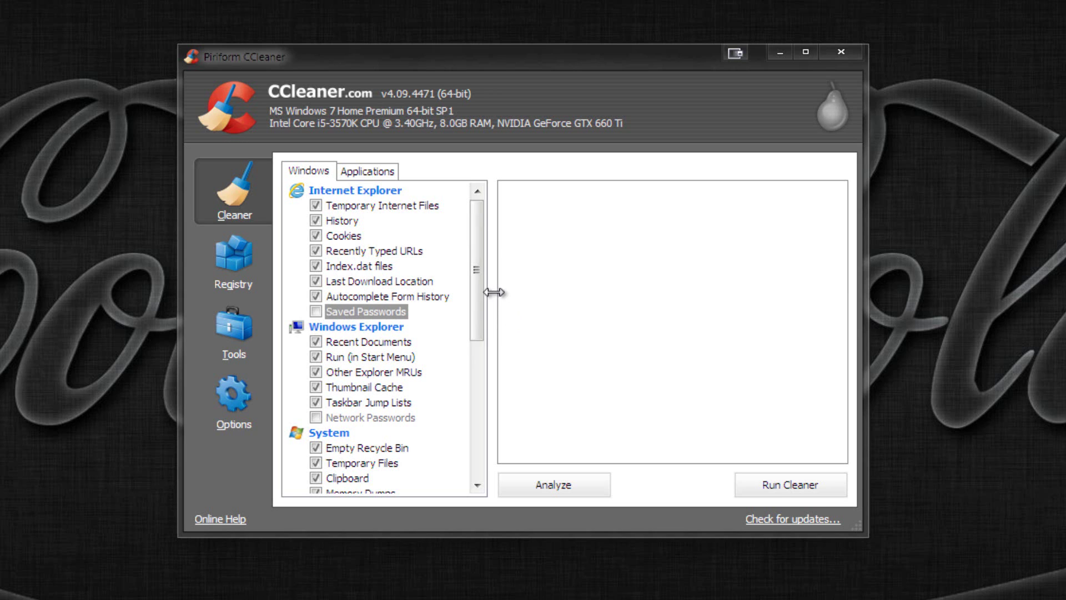
Include Start Menu Shortcuts and Desktop Shortcuts in the System items to clean.
{"action": "scroll", "coordinate": [478, 294], "scroll_direction": "down", "scroll_amount": 2}
{"action": "scroll", "coordinate": [475, 296], "scroll_direction": "down", "scroll_amount": 2}
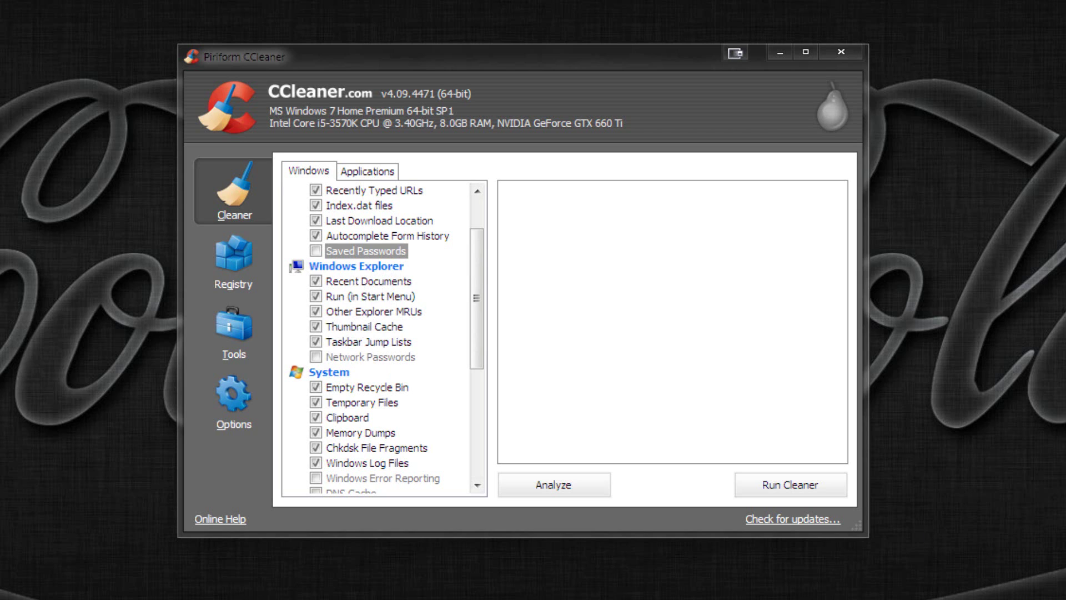
{"action": "left_click_drag", "start_coordinate": [478, 302], "coordinate": [477, 360]}
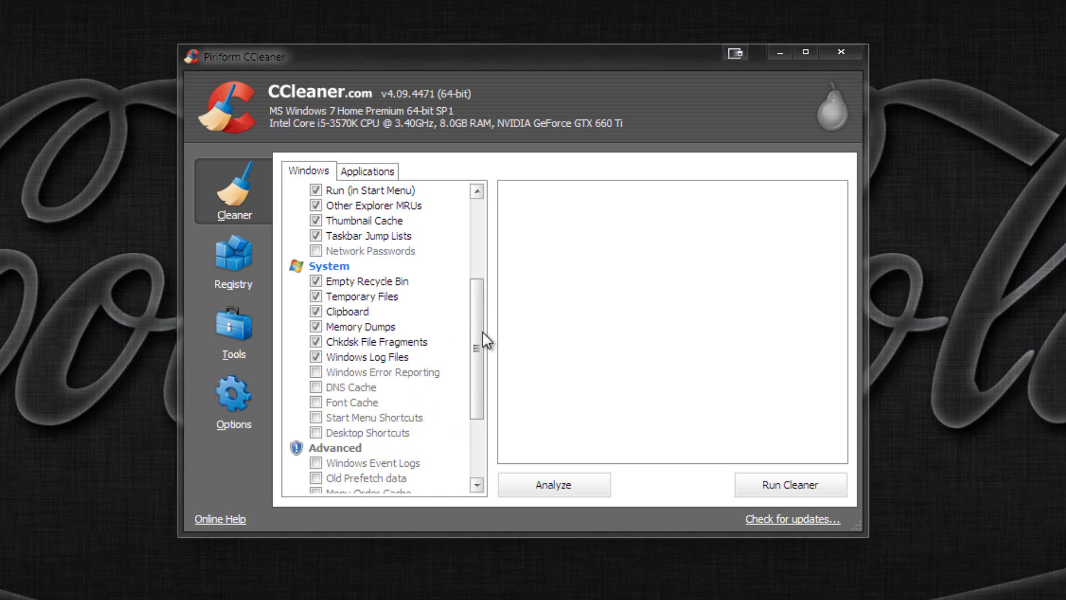
{"action": "scroll", "coordinate": [482, 332], "scroll_direction": "down", "scroll_amount": 1}
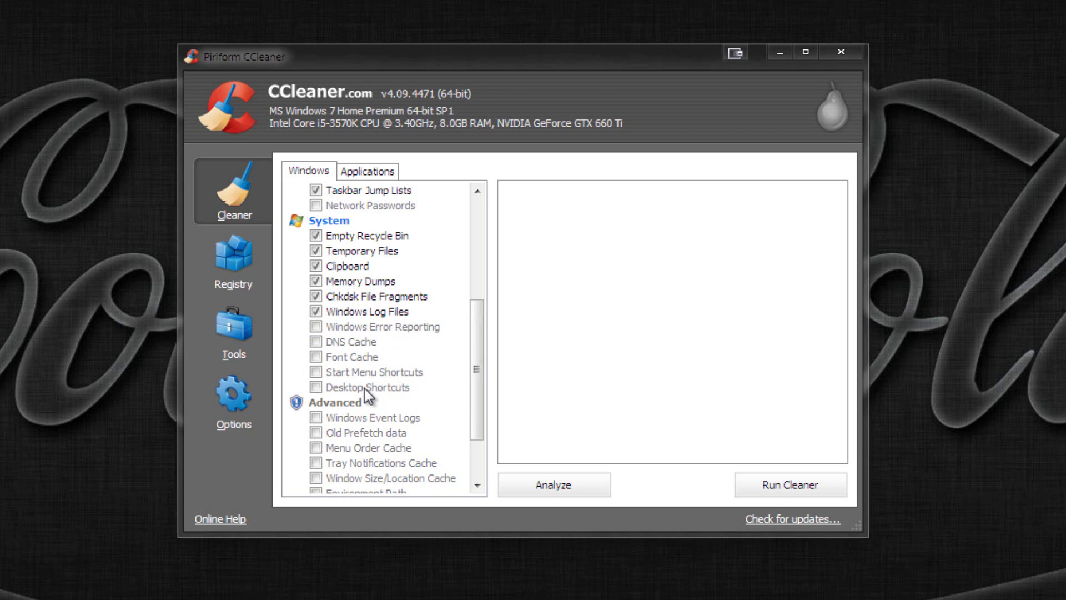
{"action": "left_click", "coordinate": [315, 375]}
{"action": "left_click", "coordinate": [316, 388]}
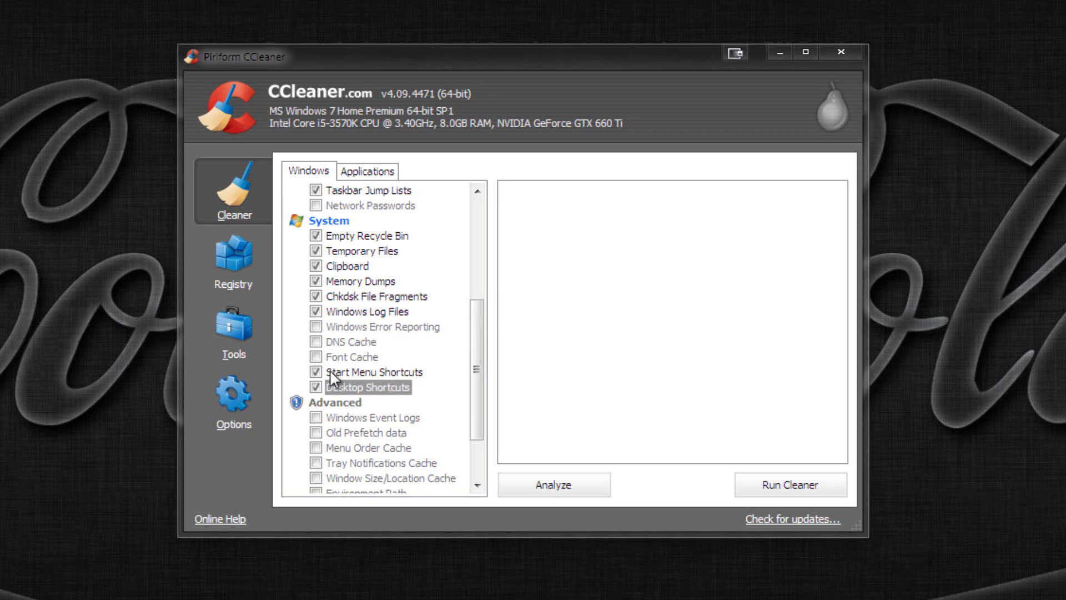
Review the Advanced cleaning options for Windows, then show the cleaning options for applications.
{"action": "left_click_drag", "start_coordinate": [483, 343], "coordinate": [482, 389]}
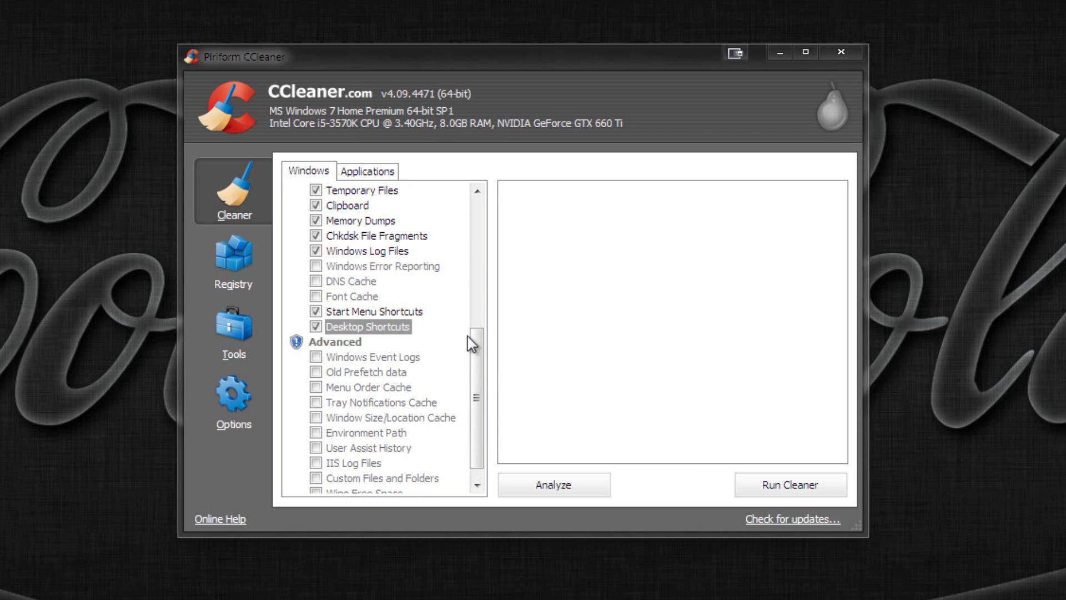
{"action": "left_click_drag", "start_coordinate": [469, 340], "coordinate": [483, 362]}
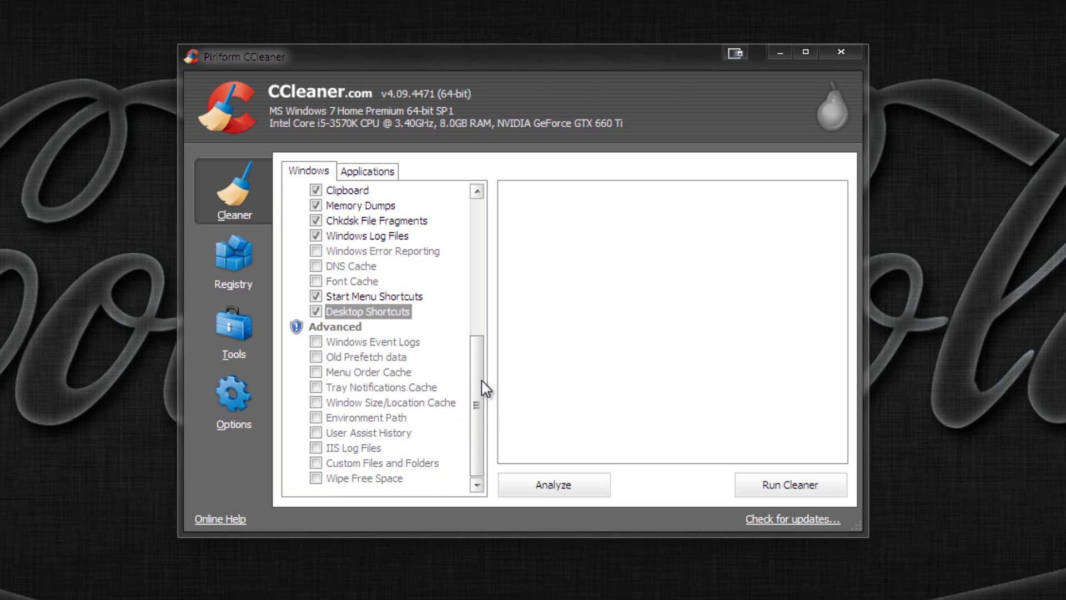
{"action": "scroll", "coordinate": [483, 328], "scroll_direction": "up", "scroll_amount": 6}
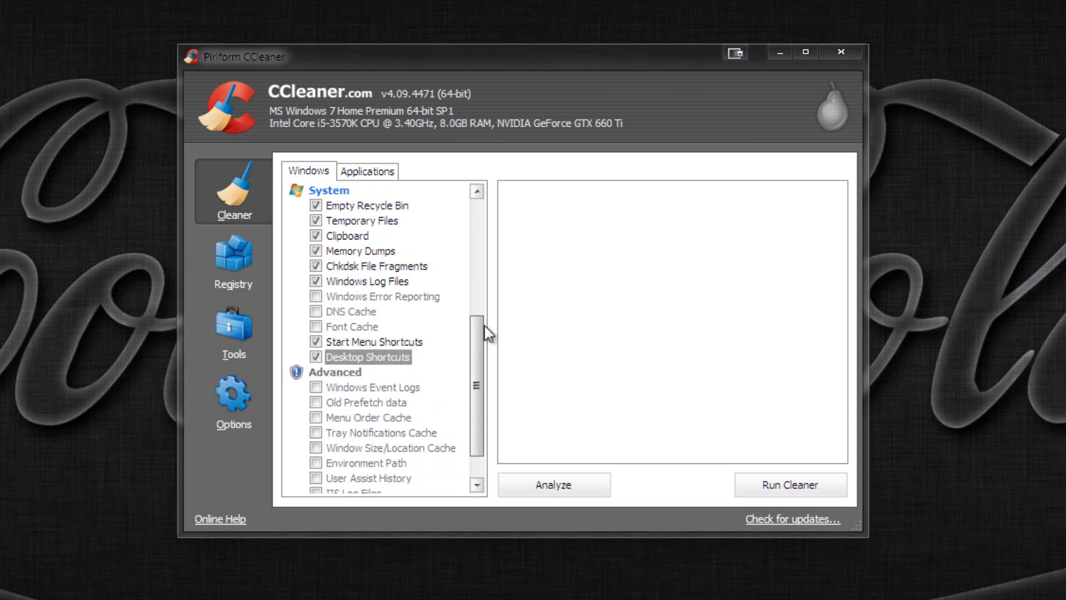
{"action": "left_click", "coordinate": [361, 171]}
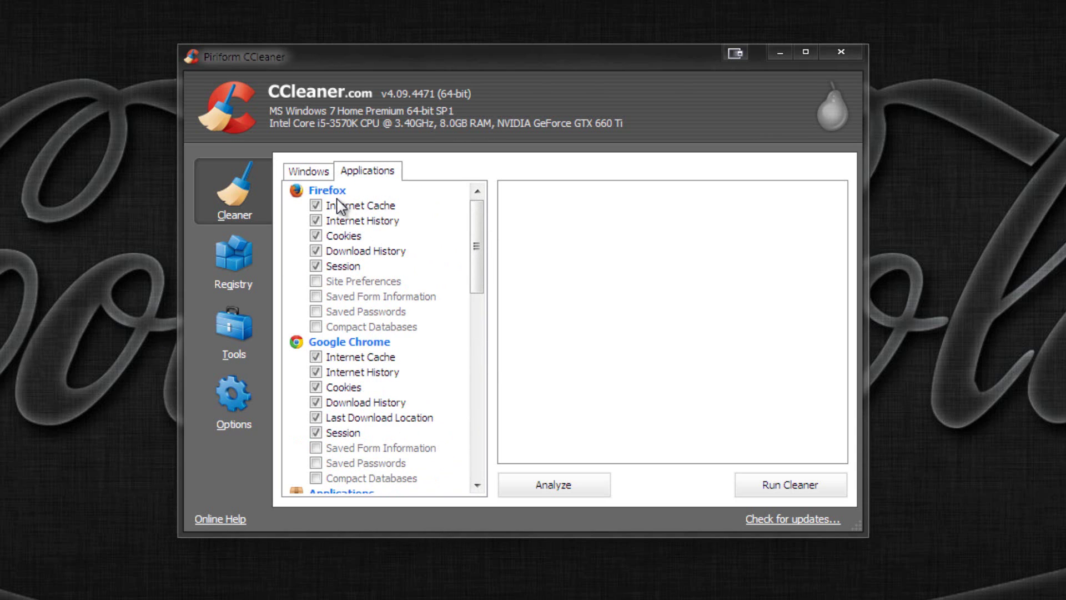
Exclude Session from the Google Chrome items to clean, keeping Last Download Location included.
{"action": "left_click", "coordinate": [314, 172]}
{"action": "left_click", "coordinate": [369, 172]}
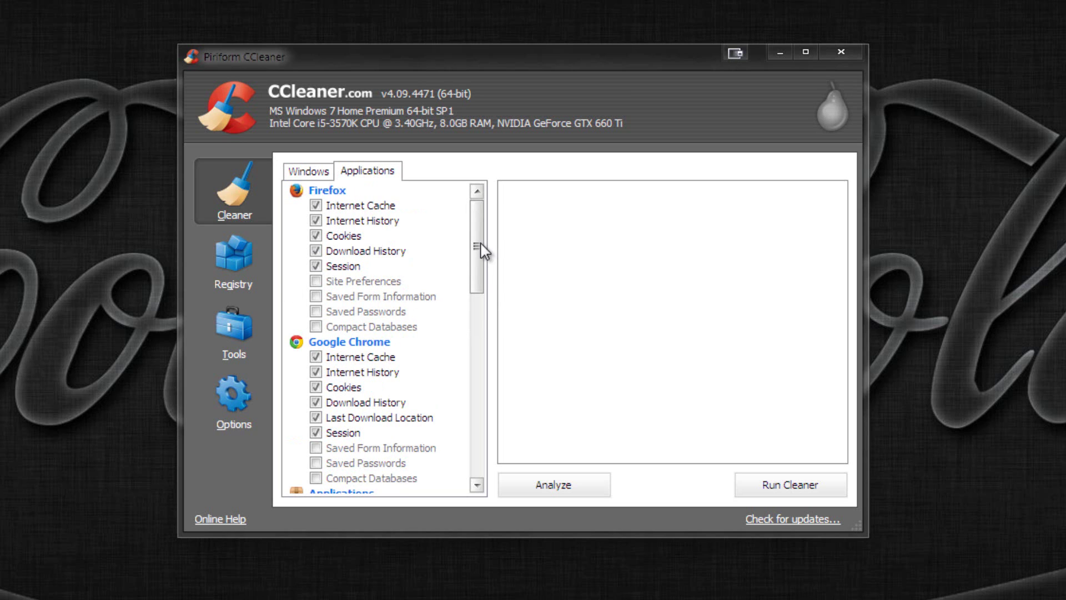
{"action": "scroll", "coordinate": [481, 254], "scroll_direction": "down", "scroll_amount": 2}
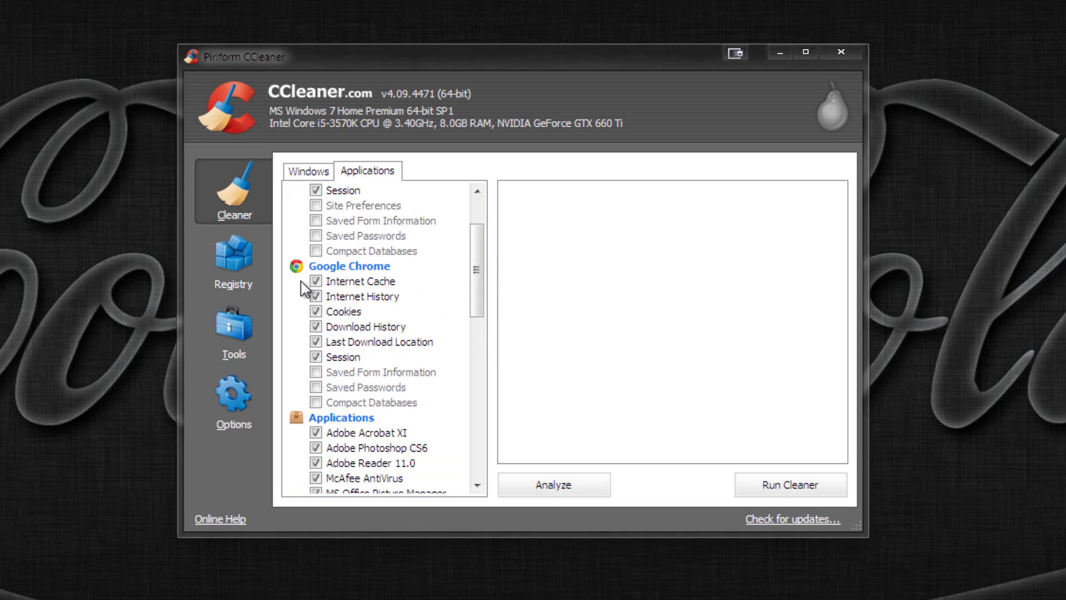
{"action": "left_click", "coordinate": [341, 355]}
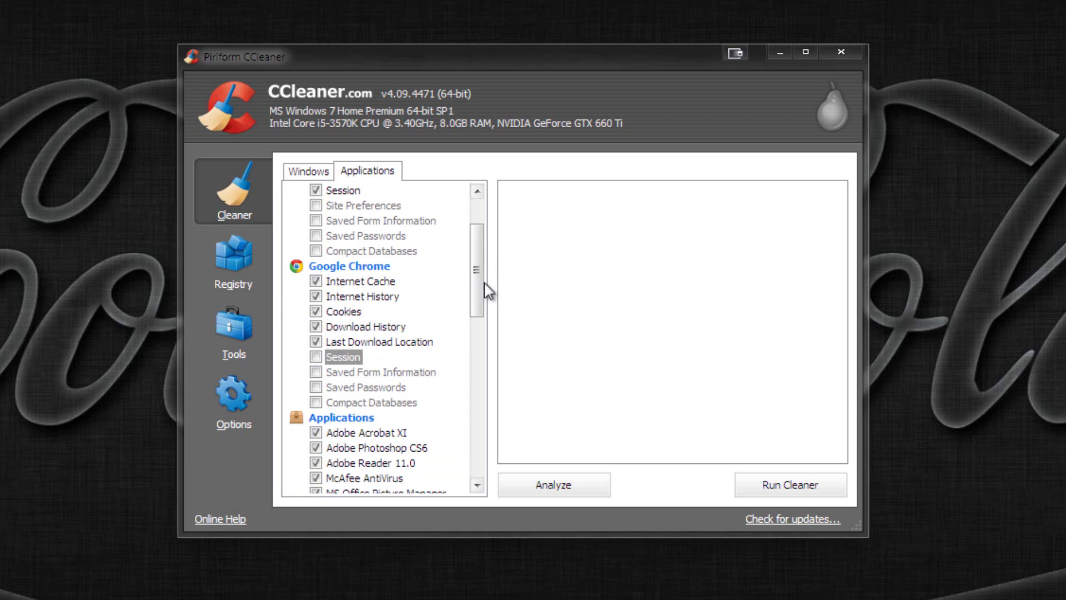
{"action": "left_click", "coordinate": [399, 342]}
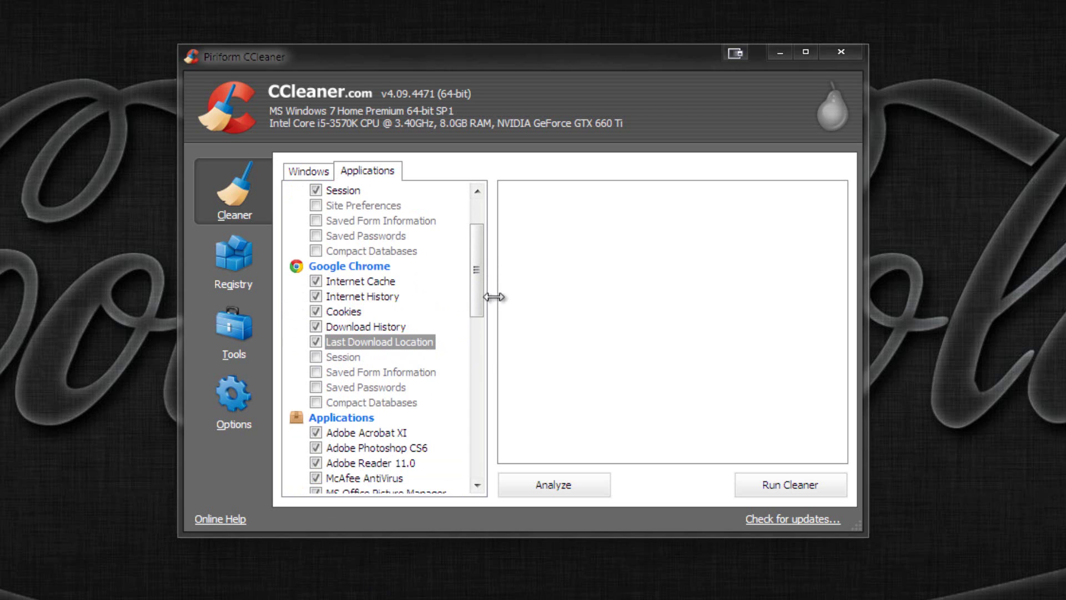
{"action": "left_click", "coordinate": [315, 342]}
Analyze the files to clean with all Utilities and Windows application items included, then run the cleaner and accept the permanent deletion.
{"action": "left_click_drag", "start_coordinate": [482, 284], "coordinate": [477, 436]}
{"action": "left_click", "coordinate": [315, 387]}
{"action": "left_click", "coordinate": [316, 357]}
{"action": "left_click", "coordinate": [315, 432]}
{"action": "left_click", "coordinate": [325, 415]}
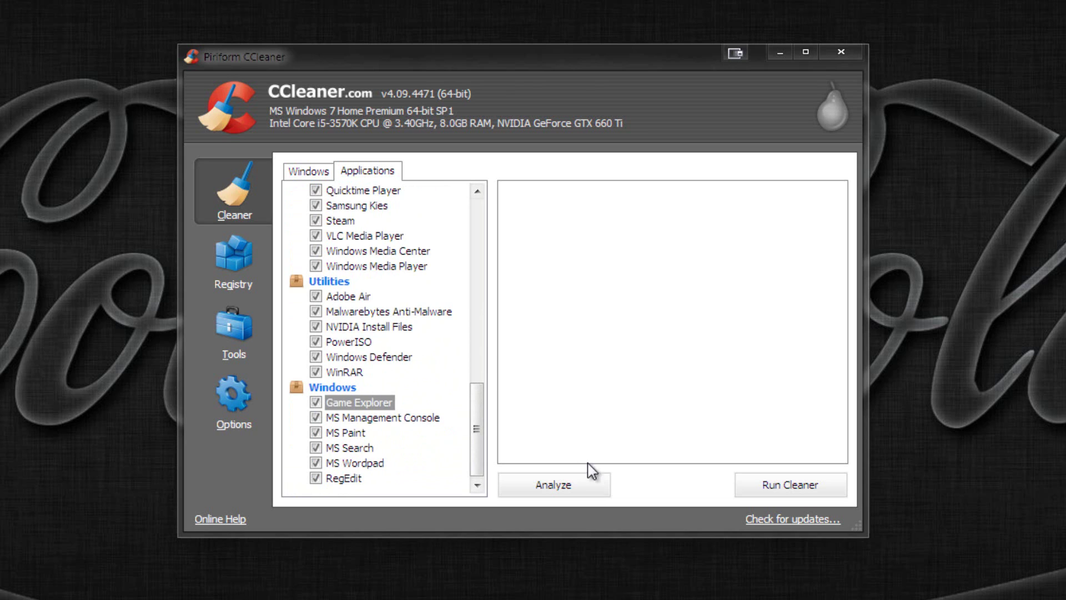
{"action": "left_click", "coordinate": [556, 485]}
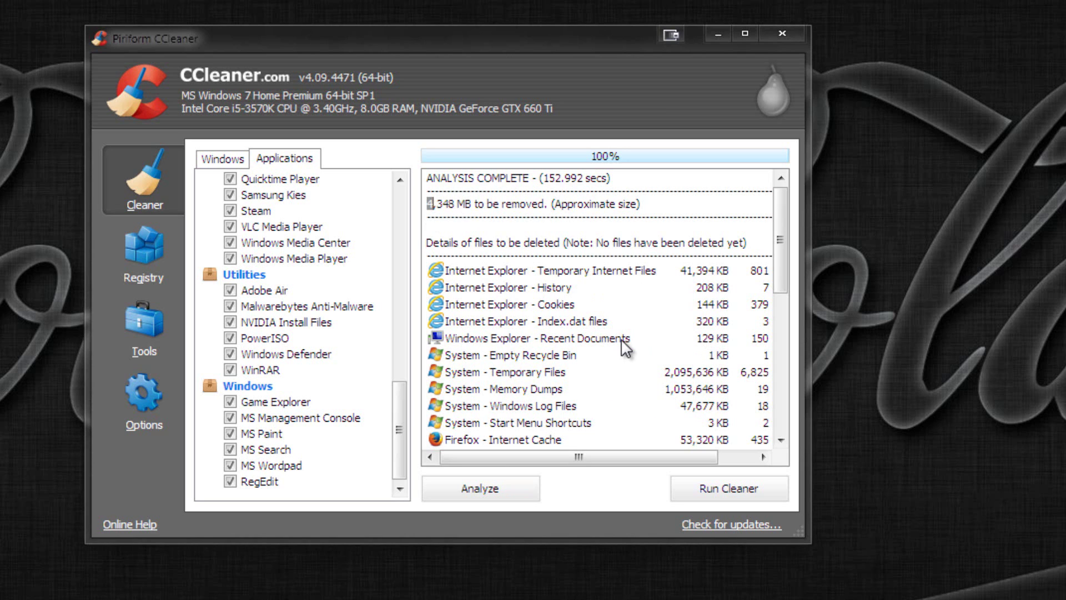
{"action": "left_click", "coordinate": [720, 498]}
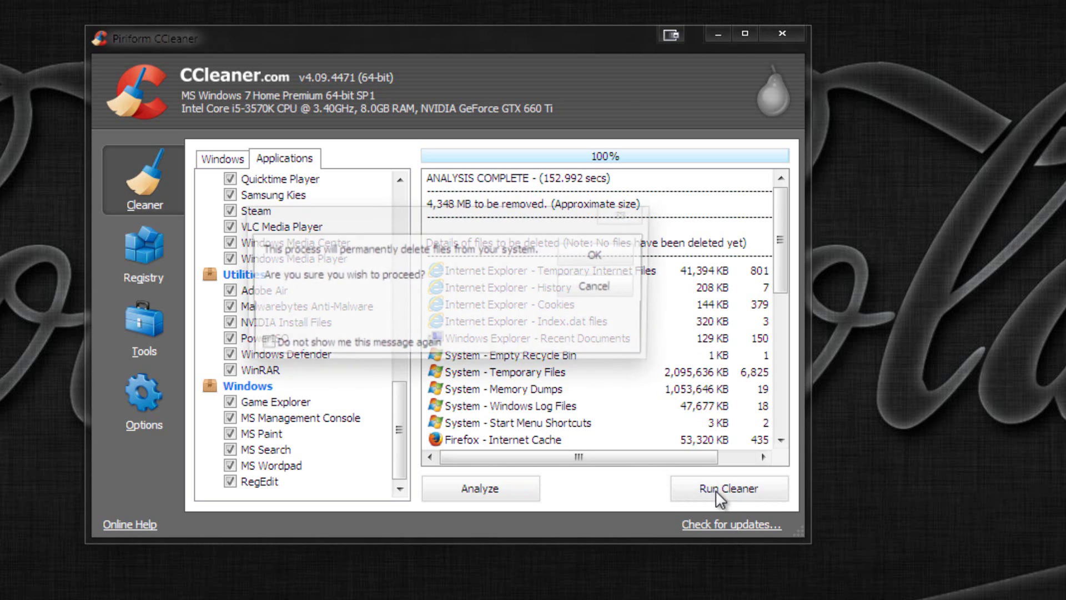
{"action": "left_click", "coordinate": [600, 258]}
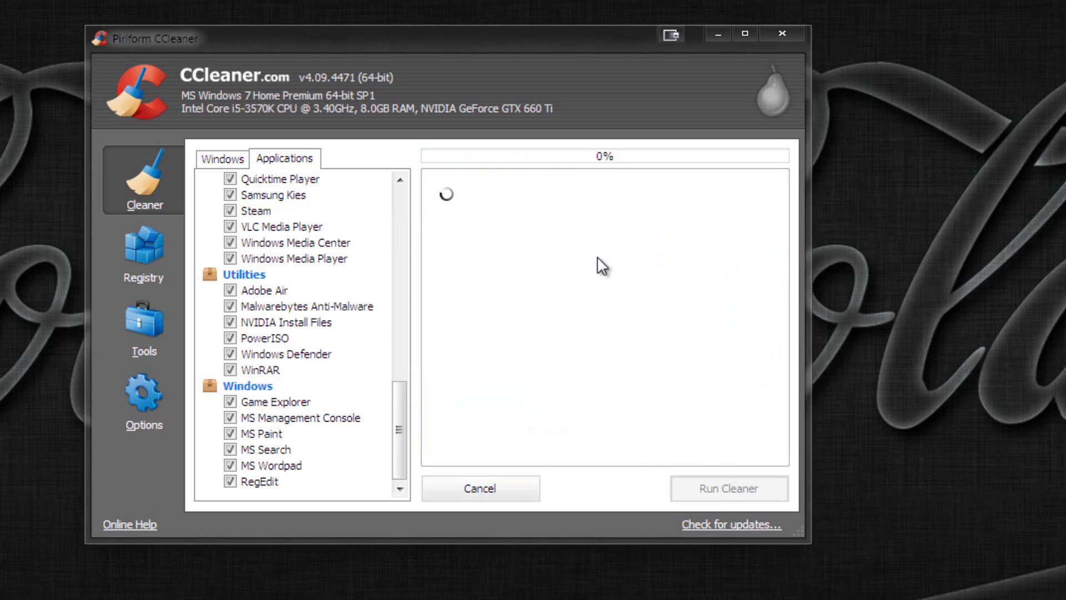
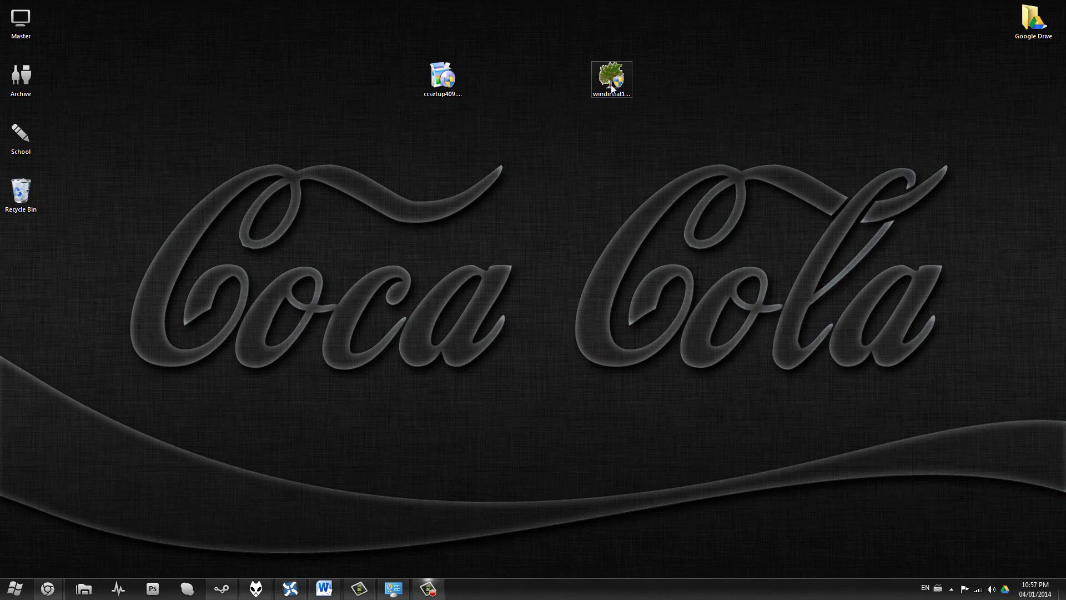
Switch to Chrome to show the WinDirStat download page, and close the dupeGuru page before minimizing the browser.
{"action": "mouse_move", "coordinate": [47, 589]}
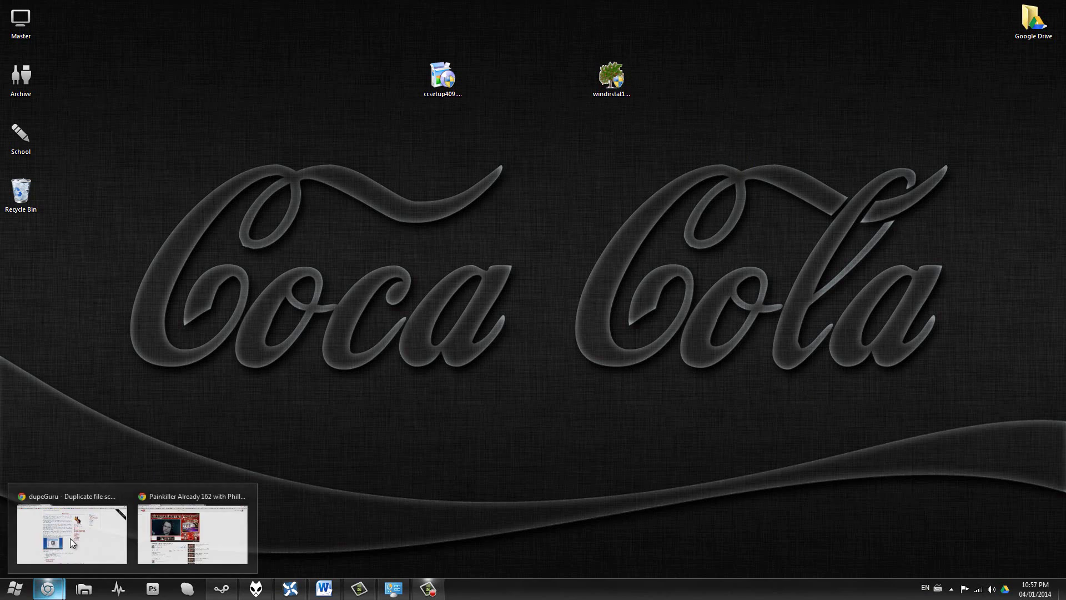
{"action": "left_click", "coordinate": [72, 533]}
{"action": "left_click", "coordinate": [66, 7]}
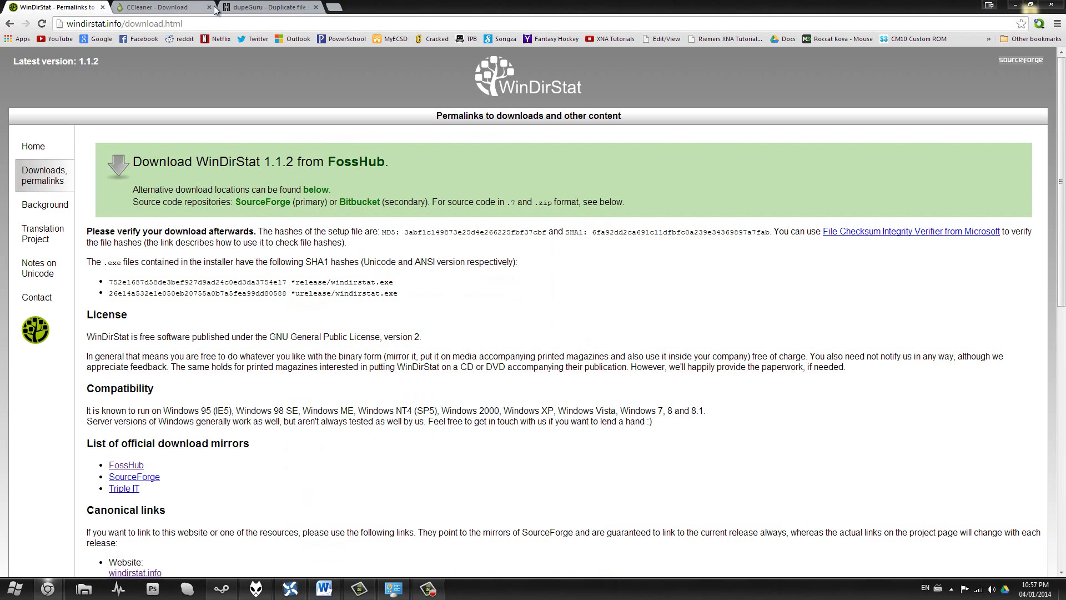
{"action": "left_click", "coordinate": [316, 7]}
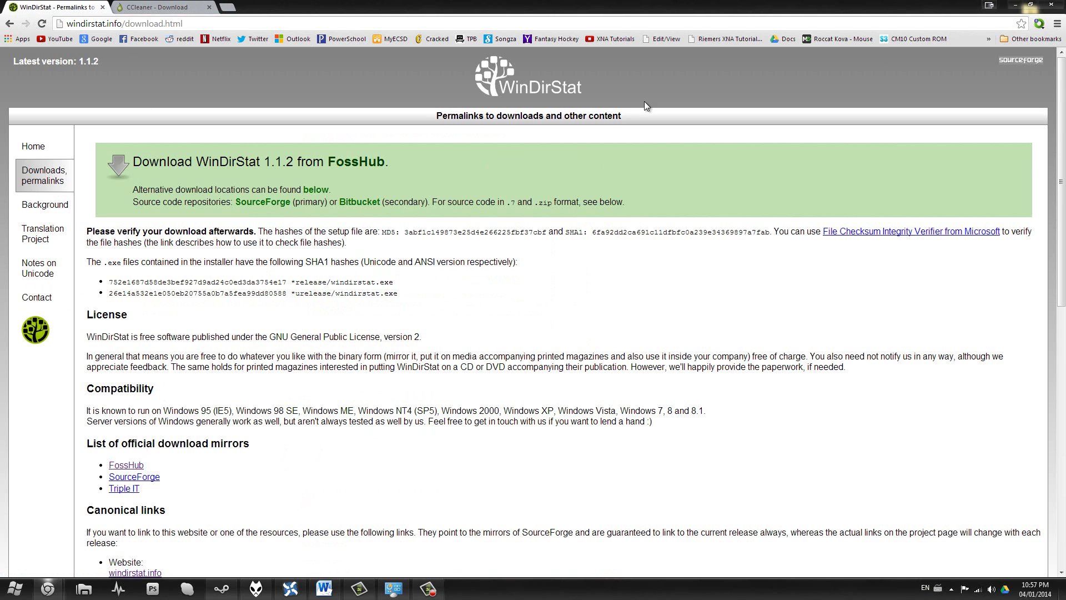
{"action": "left_click", "coordinate": [1020, 6]}
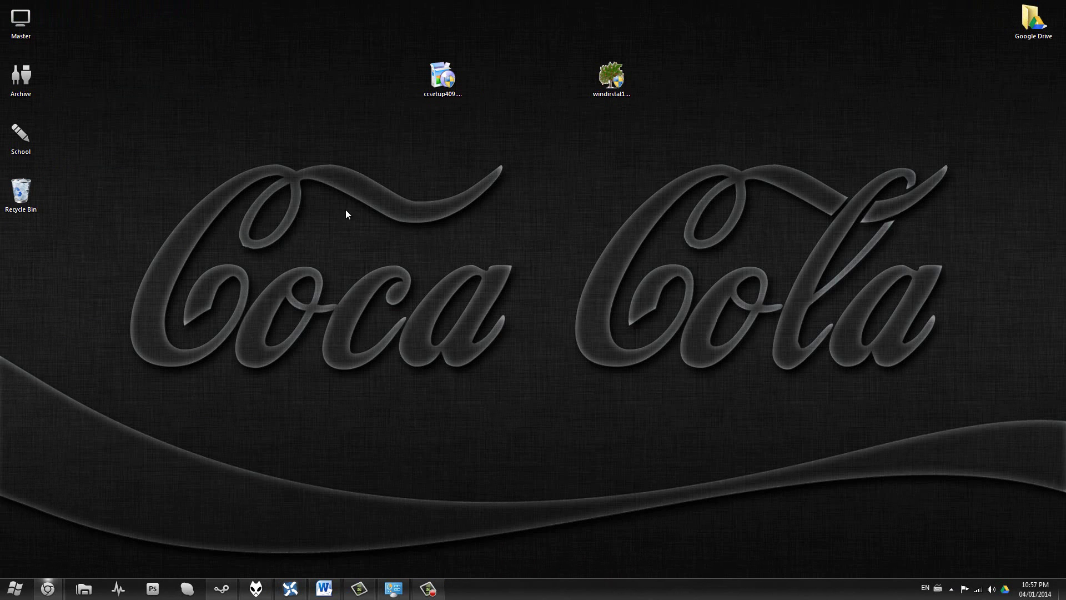
Install WinDirStat 1.1.2 with the license accepted and the recommended components, and finish the setup with the option to run it.
{"action": "double_click", "coordinate": [612, 76]}
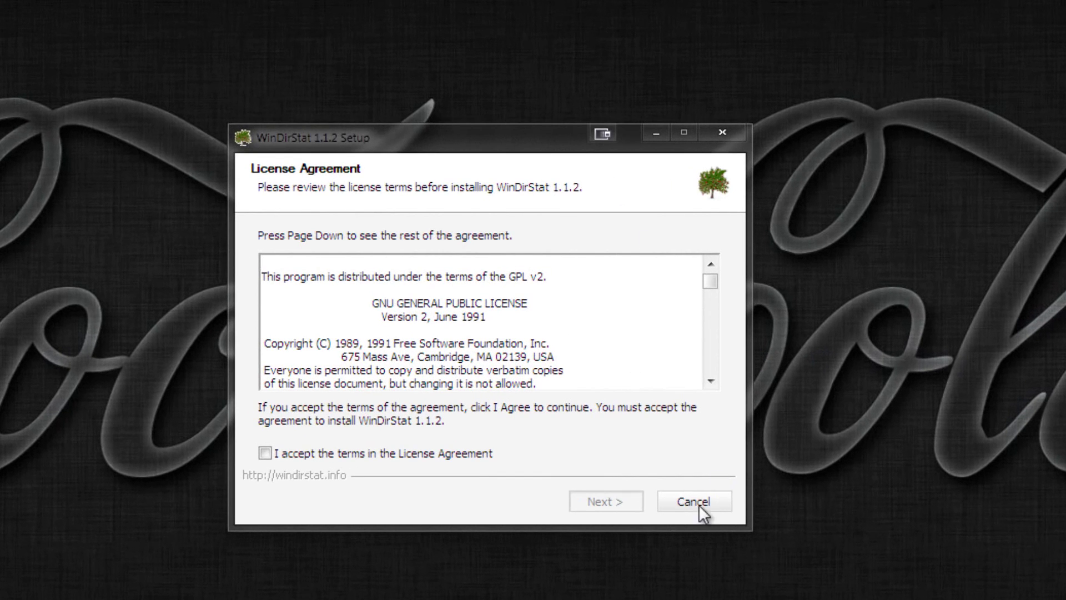
{"action": "left_click", "coordinate": [347, 452]}
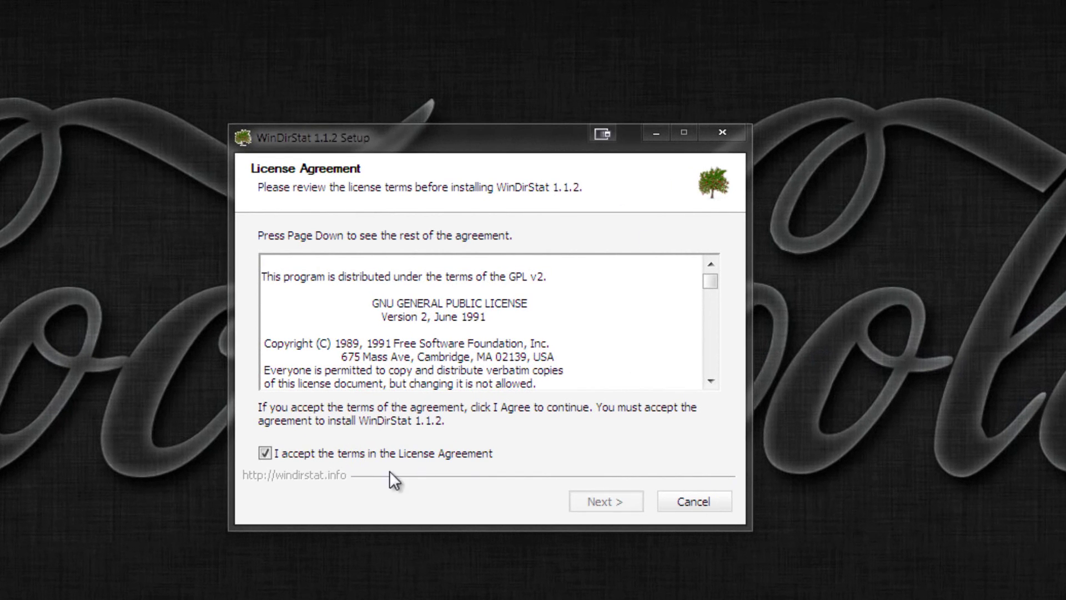
{"action": "left_click", "coordinate": [593, 502]}
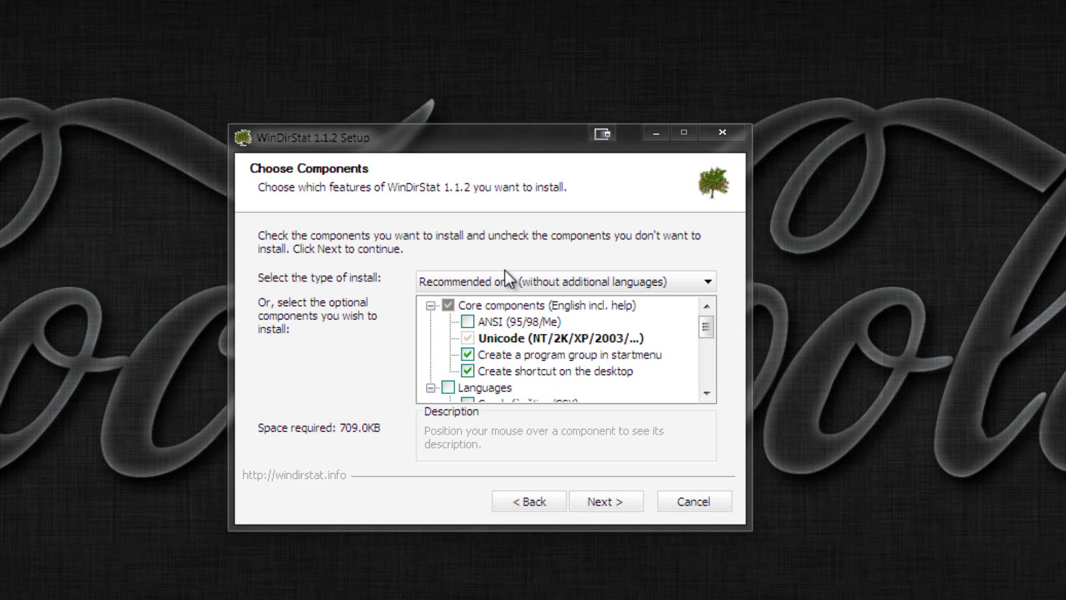
{"action": "left_click", "coordinate": [606, 508]}
{"action": "left_click", "coordinate": [607, 503]}
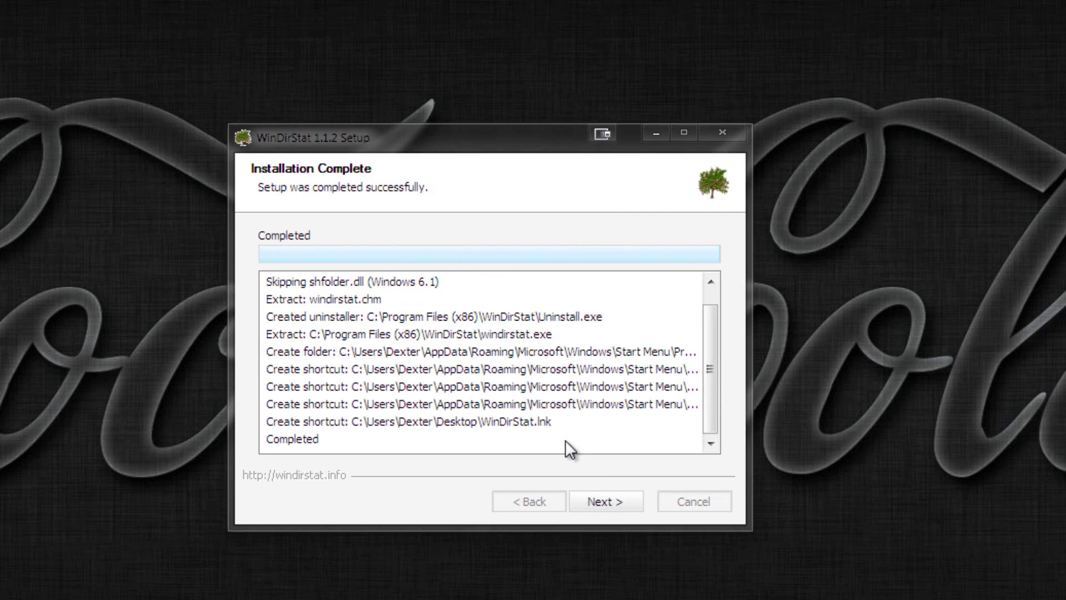
{"action": "left_click", "coordinate": [607, 501]}
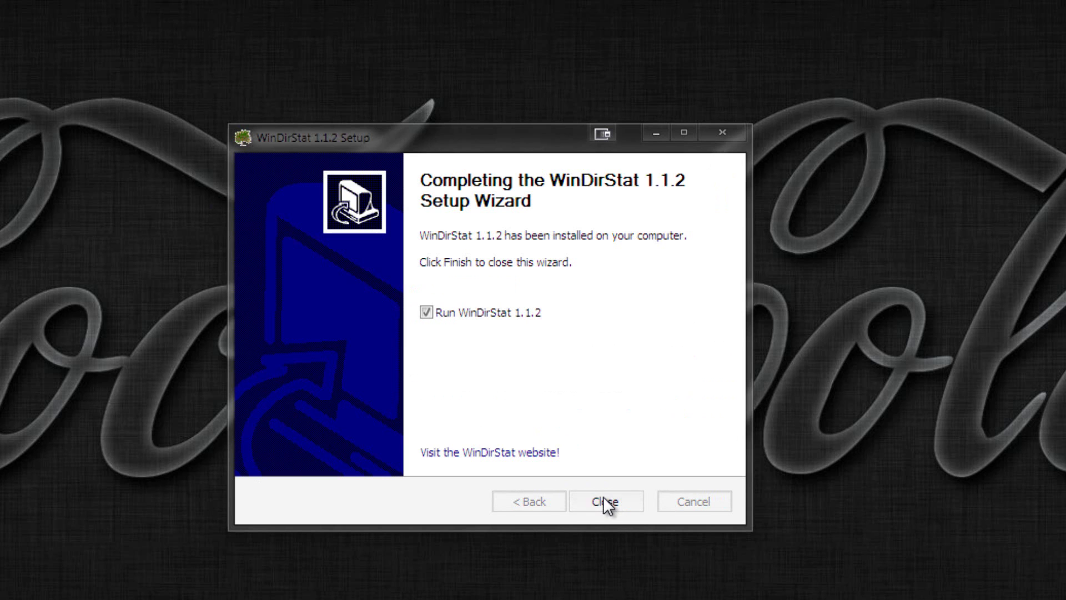
{"action": "left_click", "coordinate": [621, 507]}
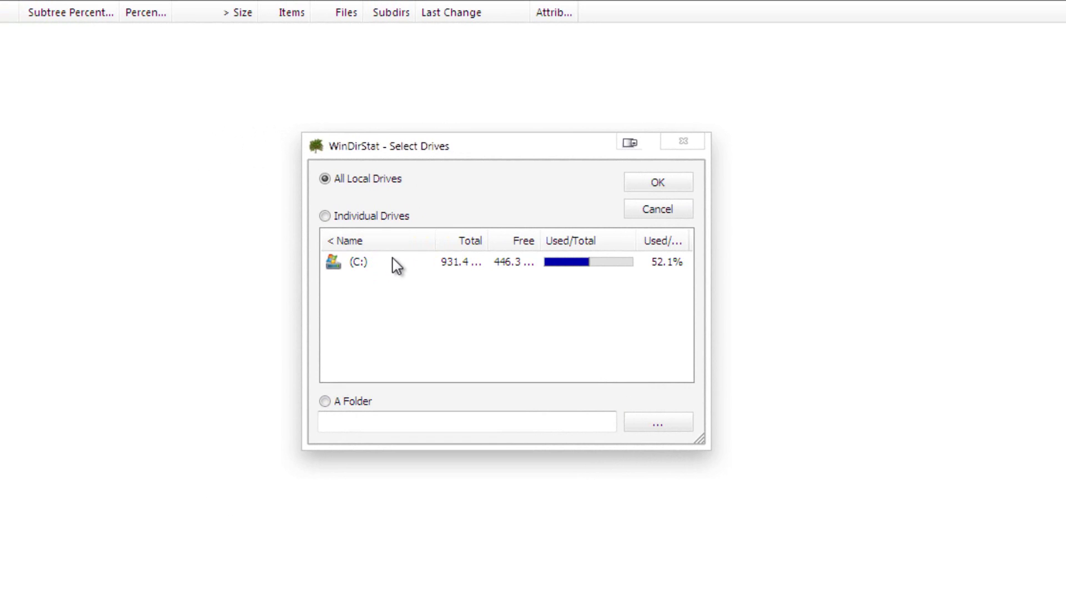
Scan all local drives with WinDirStat.
{"action": "left_click", "coordinate": [374, 304]}
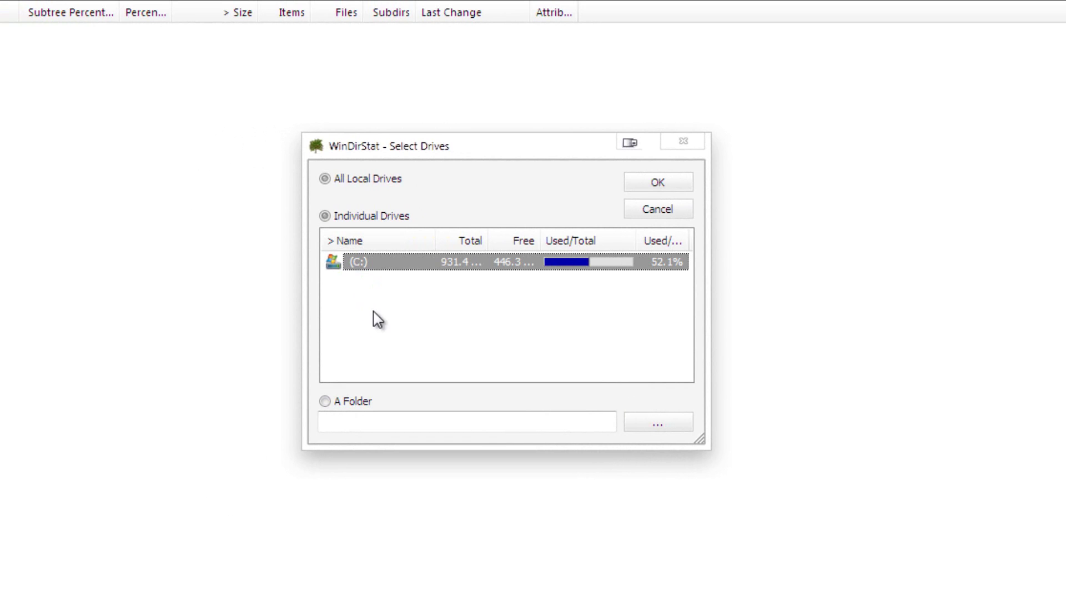
{"action": "left_click", "coordinate": [324, 179]}
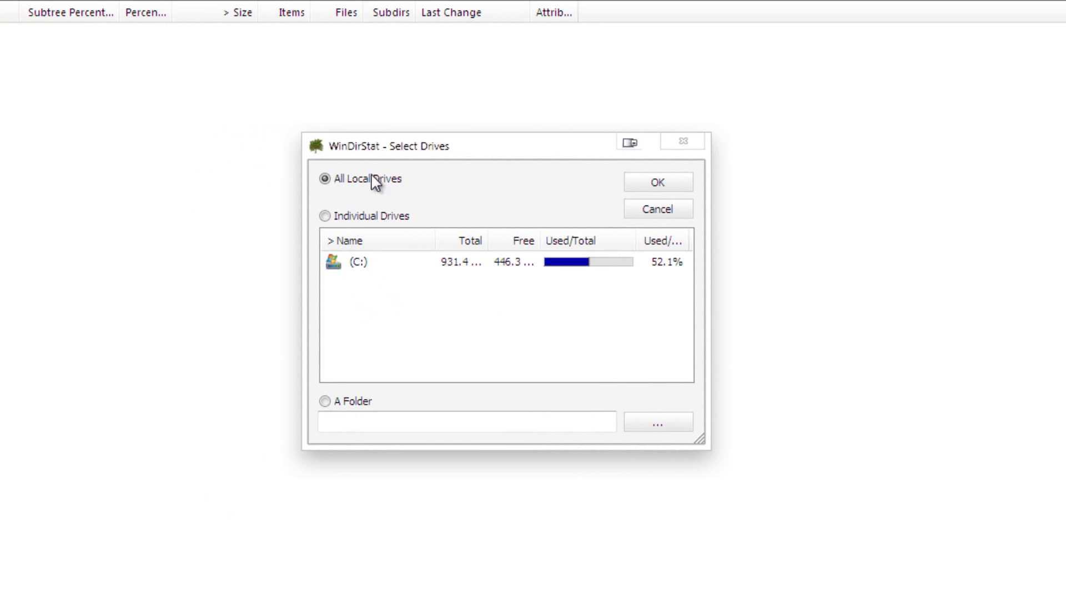
{"action": "left_click", "coordinate": [660, 186]}
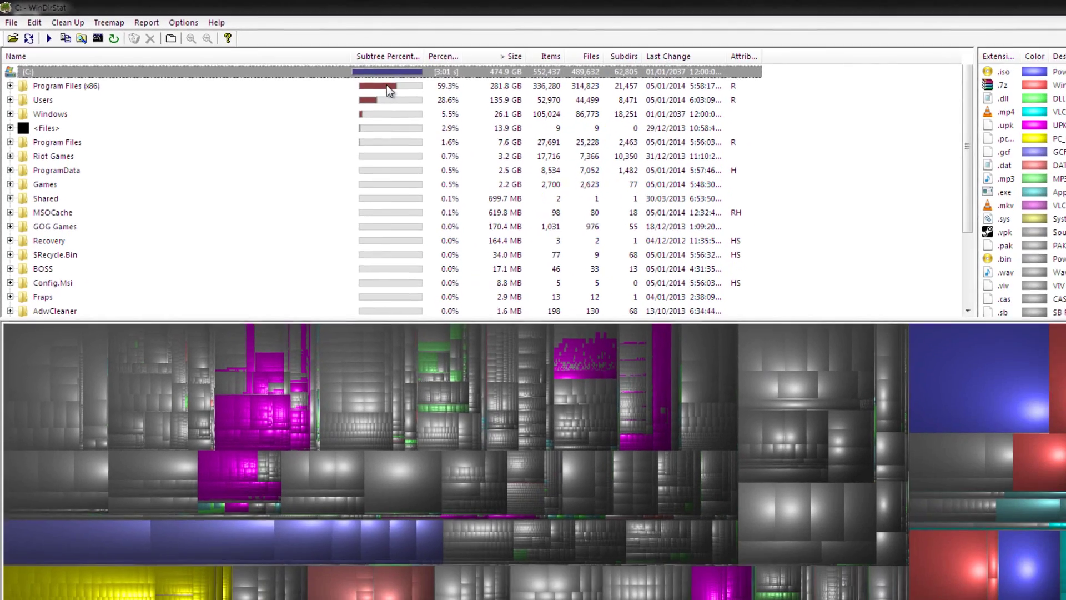
Examine which treemap areas belong to Program Files (x86), Users, Windows, <Files>, Program Files, MSOCache and $Recycle.Bin.
{"action": "left_click", "coordinate": [496, 110]}
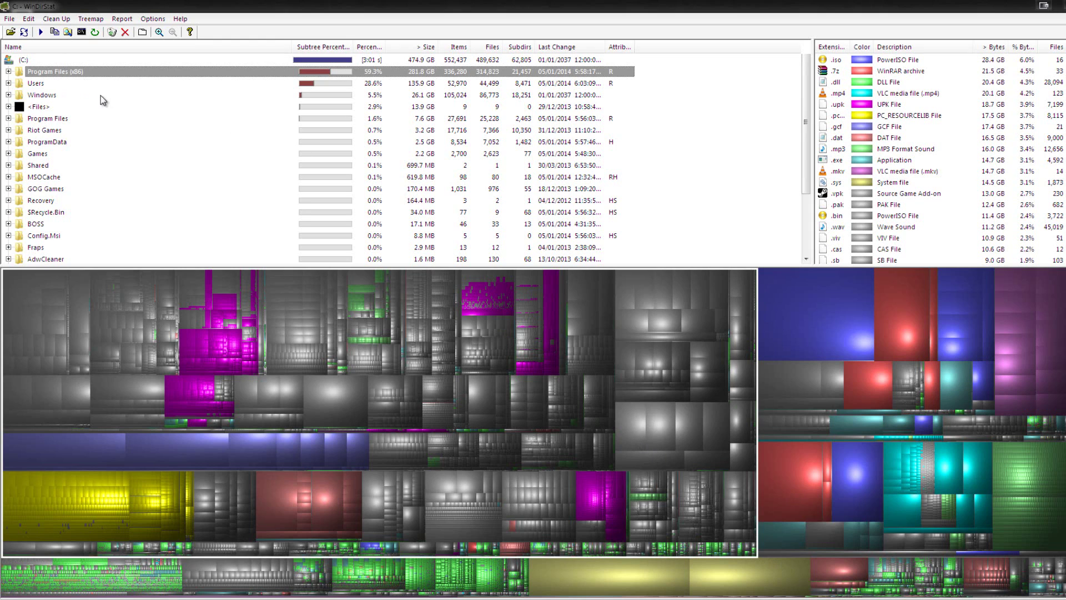
{"action": "left_click", "coordinate": [49, 86]}
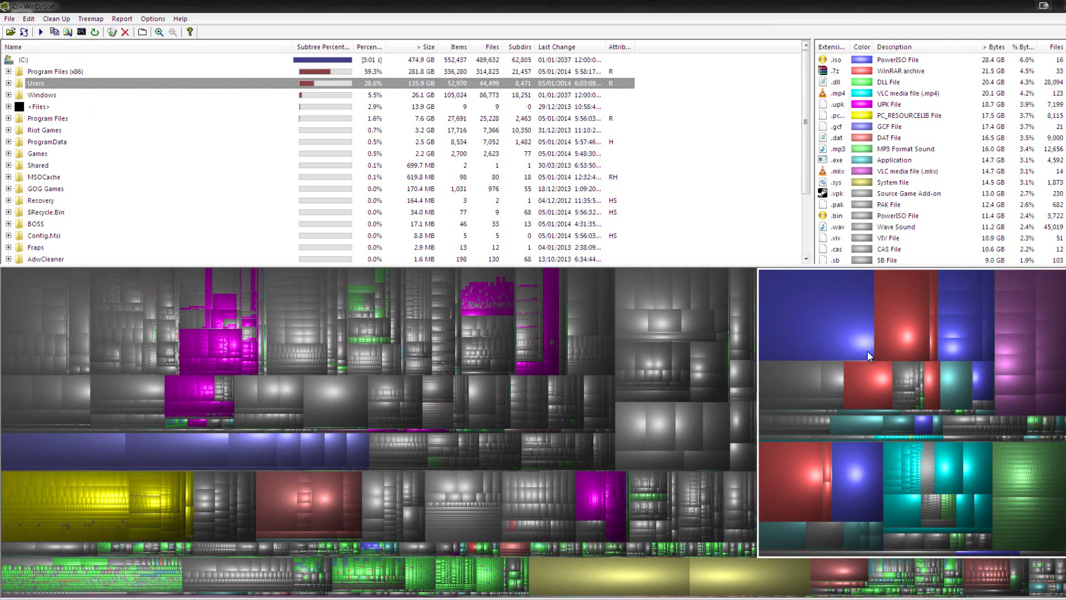
{"action": "left_click", "coordinate": [107, 95]}
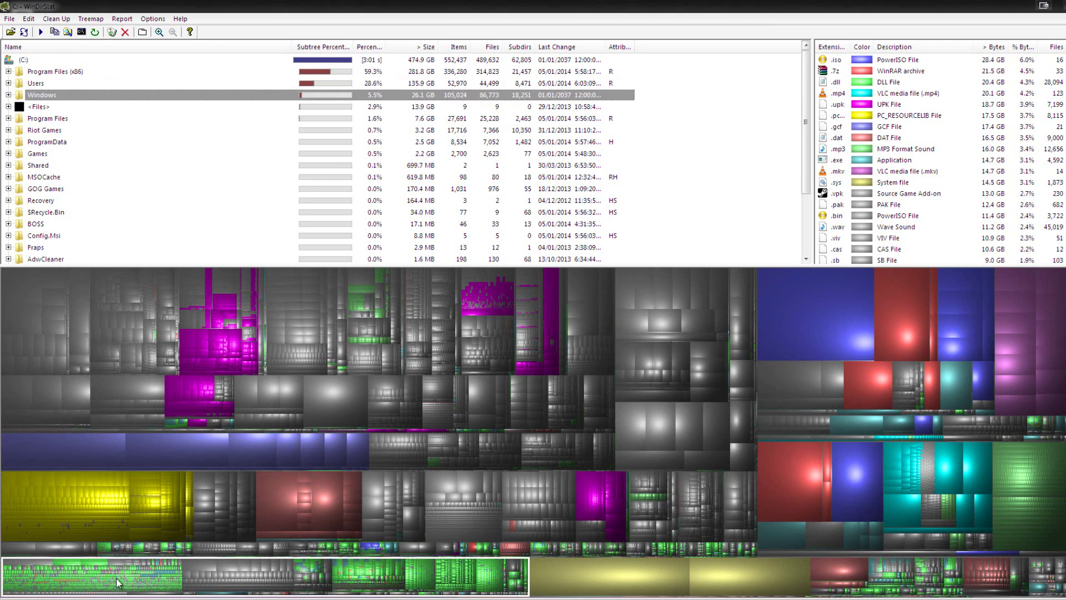
{"action": "left_click", "coordinate": [49, 108]}
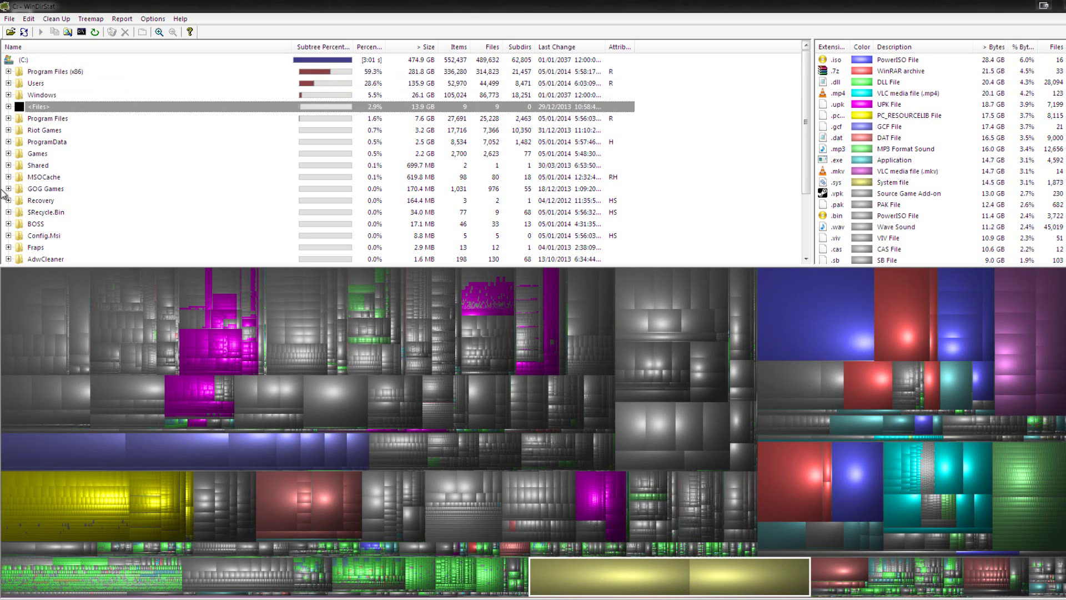
{"action": "left_click", "coordinate": [59, 119]}
{"action": "left_click", "coordinate": [64, 176]}
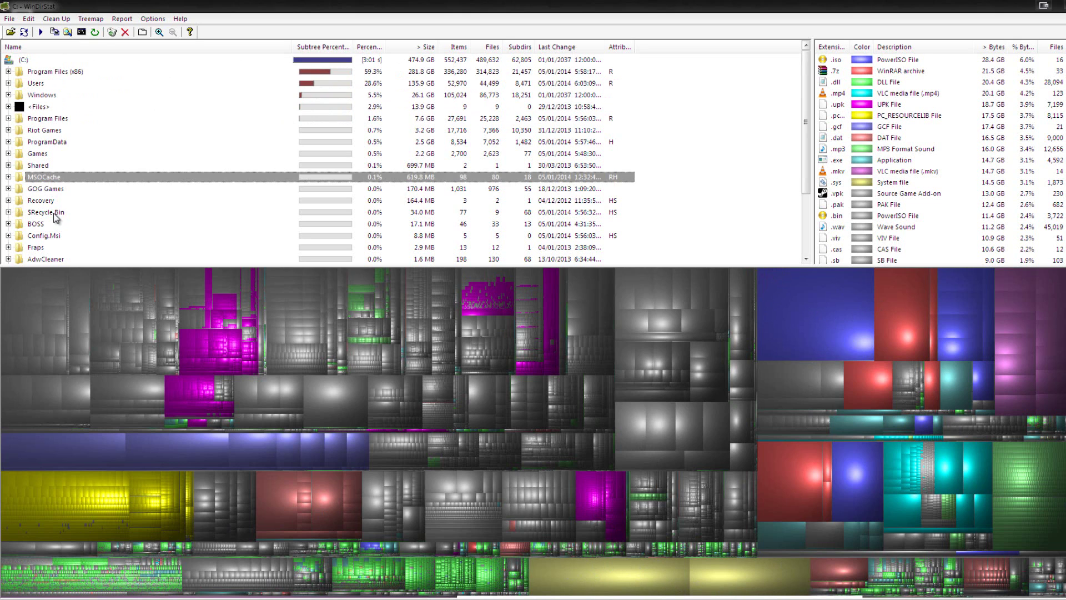
{"action": "left_click", "coordinate": [55, 214]}
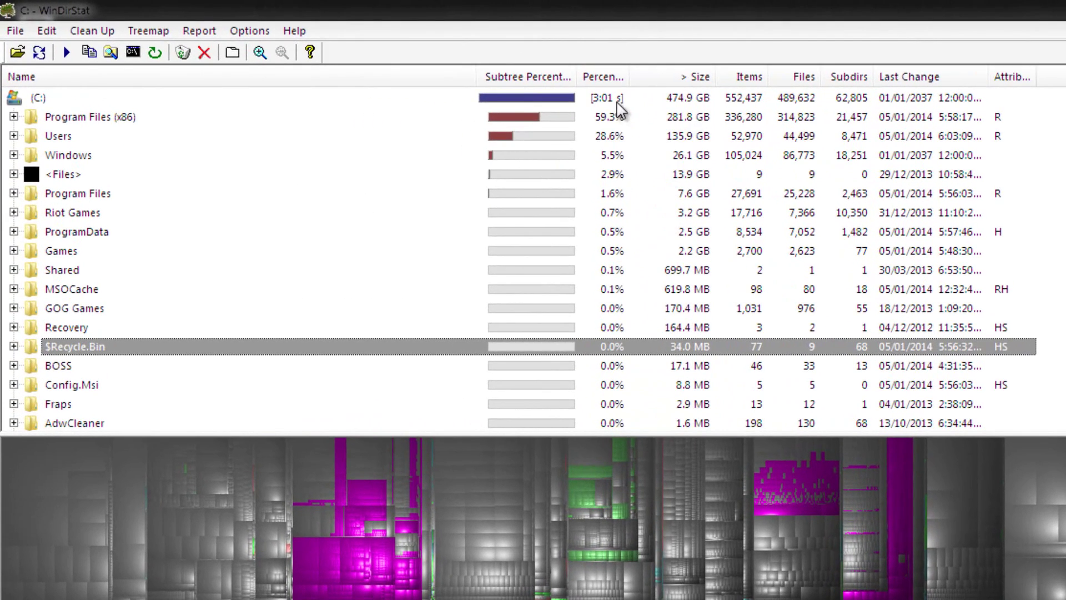
Compare the percentages and sizes of the top-level folders on drive C:, from Shared up to Program Files (x86).
{"action": "left_click", "coordinate": [615, 193]}
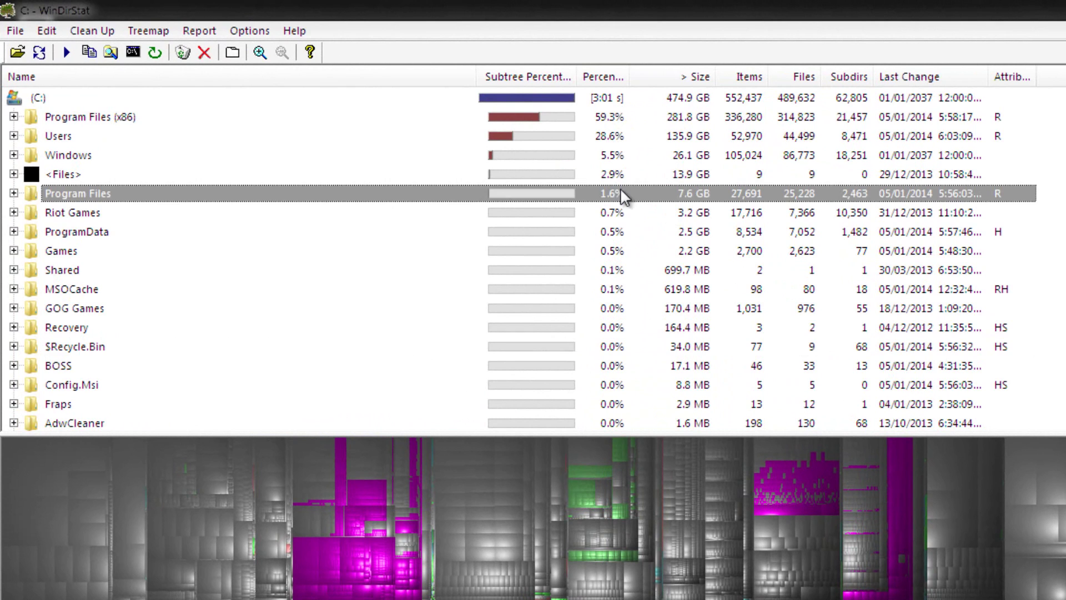
{"action": "left_click", "coordinate": [620, 215]}
{"action": "left_click", "coordinate": [614, 252]}
{"action": "left_click", "coordinate": [613, 272]}
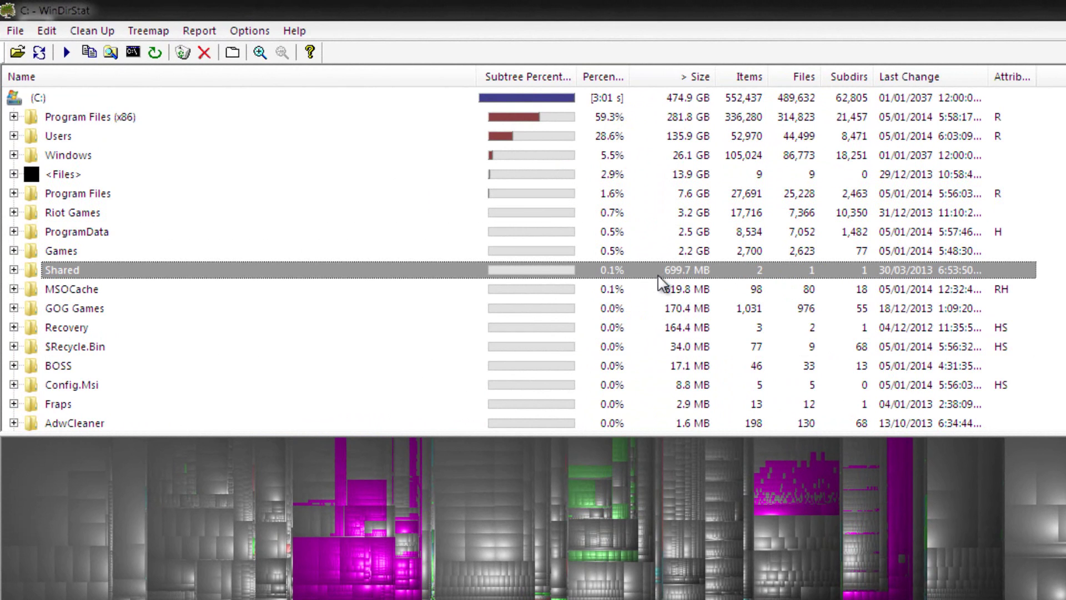
{"action": "left_click", "coordinate": [697, 252]}
{"action": "left_click", "coordinate": [696, 213]}
{"action": "left_click", "coordinate": [696, 194]}
{"action": "left_click", "coordinate": [701, 158]}
{"action": "left_click", "coordinate": [693, 138]}
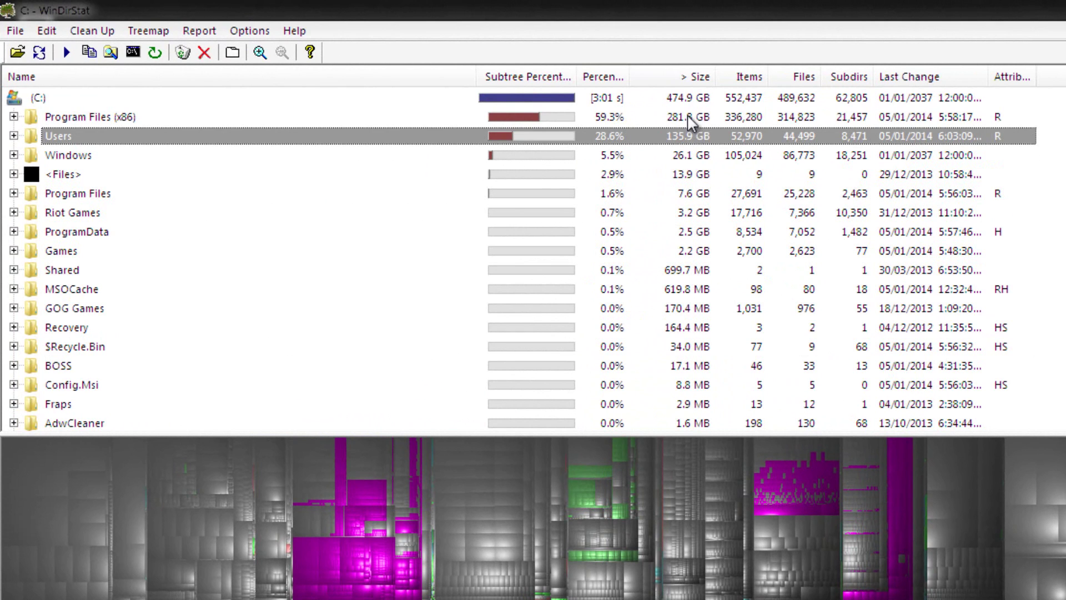
{"action": "left_click", "coordinate": [684, 121]}
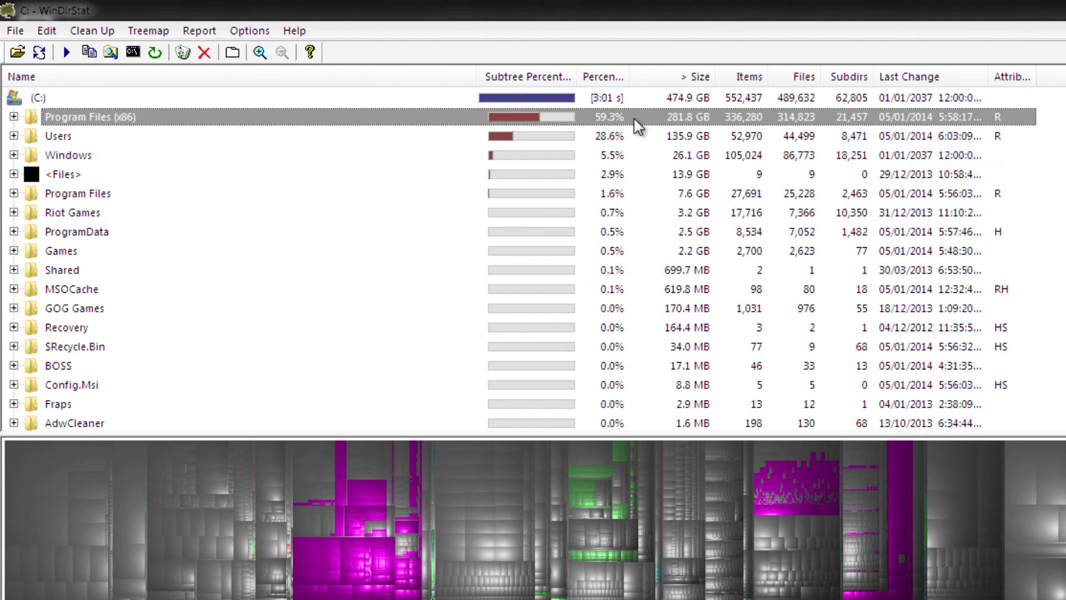
Expand the Users folder and the largest user profile folder inside it to inspect their subfolders.
{"action": "left_click", "coordinate": [103, 138]}
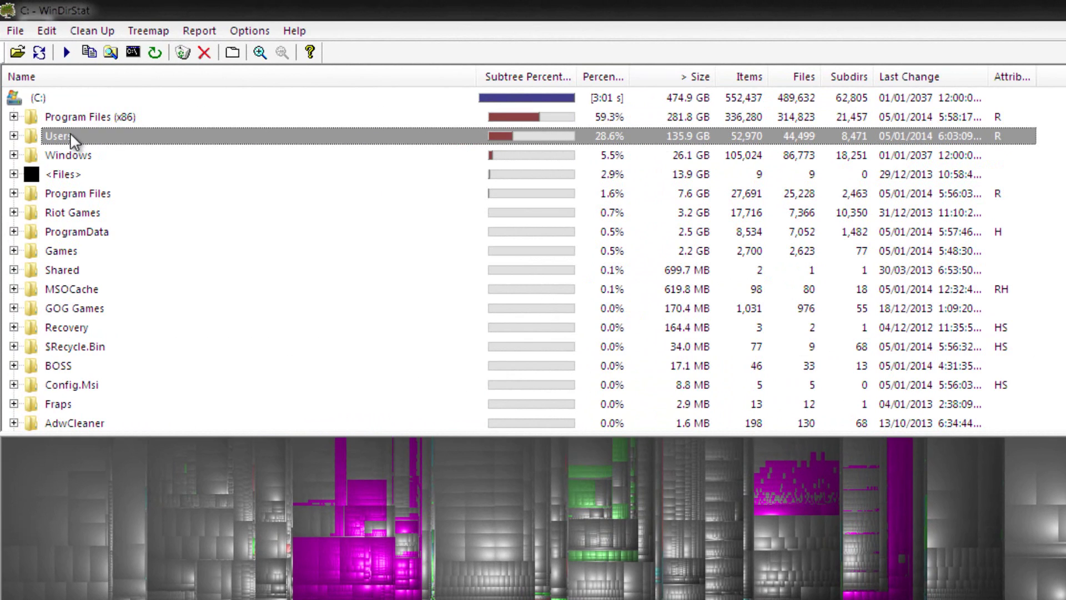
{"action": "left_click", "coordinate": [14, 136]}
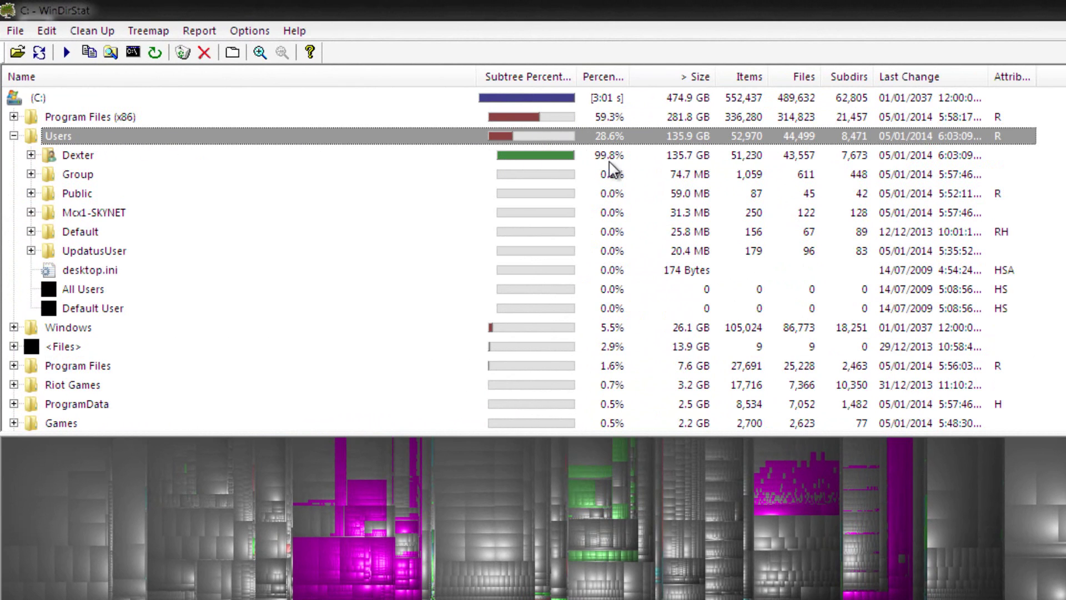
{"action": "left_click", "coordinate": [31, 155]}
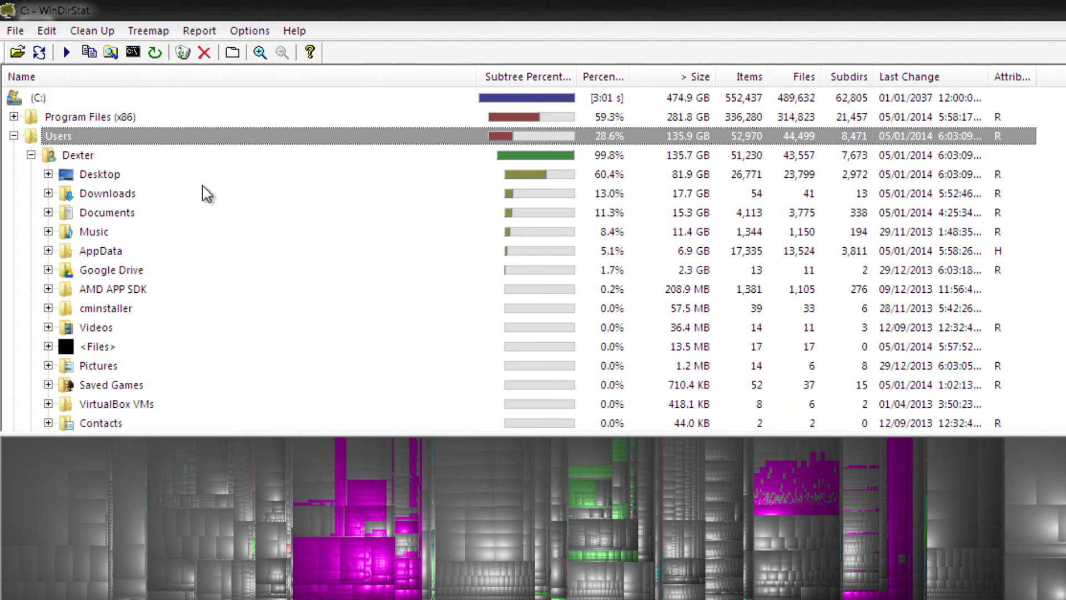
Expand the Desktop folder and its Master subfolder, and compare the sizes of Games and Movies.
{"action": "left_click", "coordinate": [111, 176]}
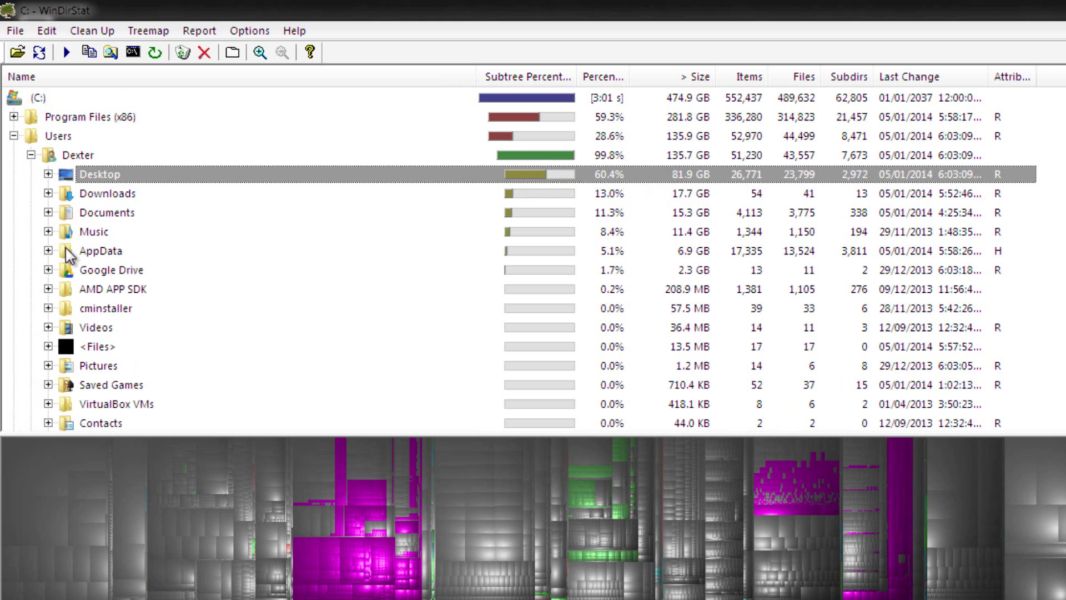
{"action": "left_click", "coordinate": [48, 174]}
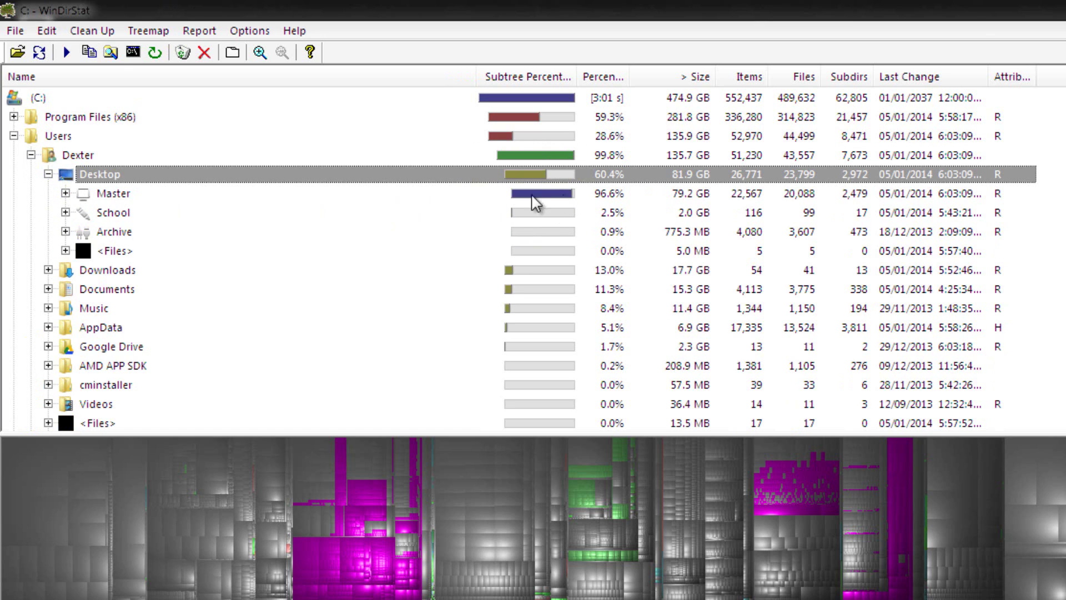
{"action": "left_click", "coordinate": [66, 193]}
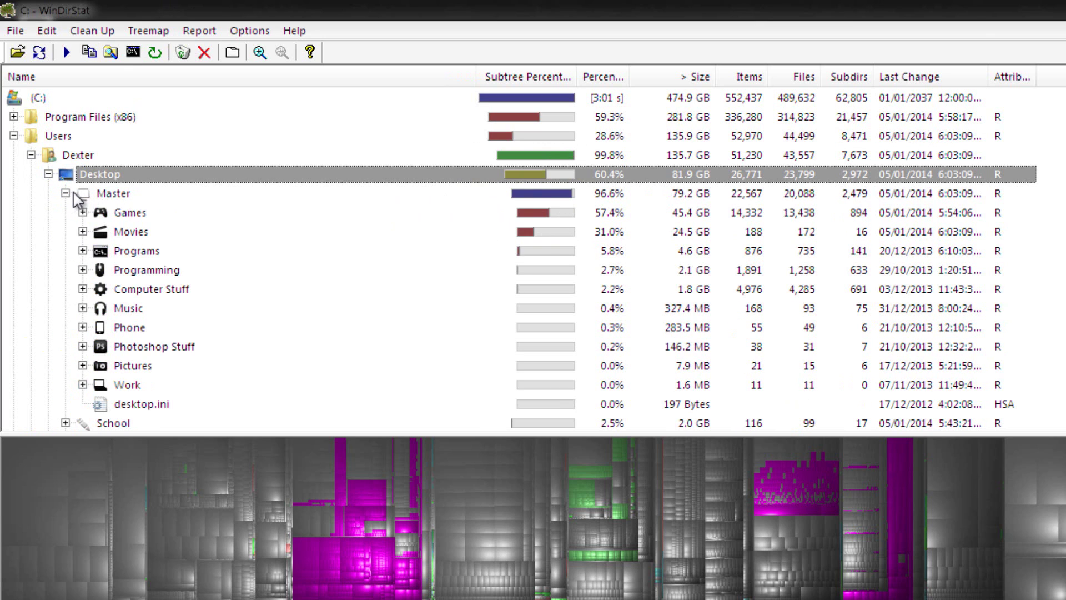
{"action": "left_click", "coordinate": [690, 212]}
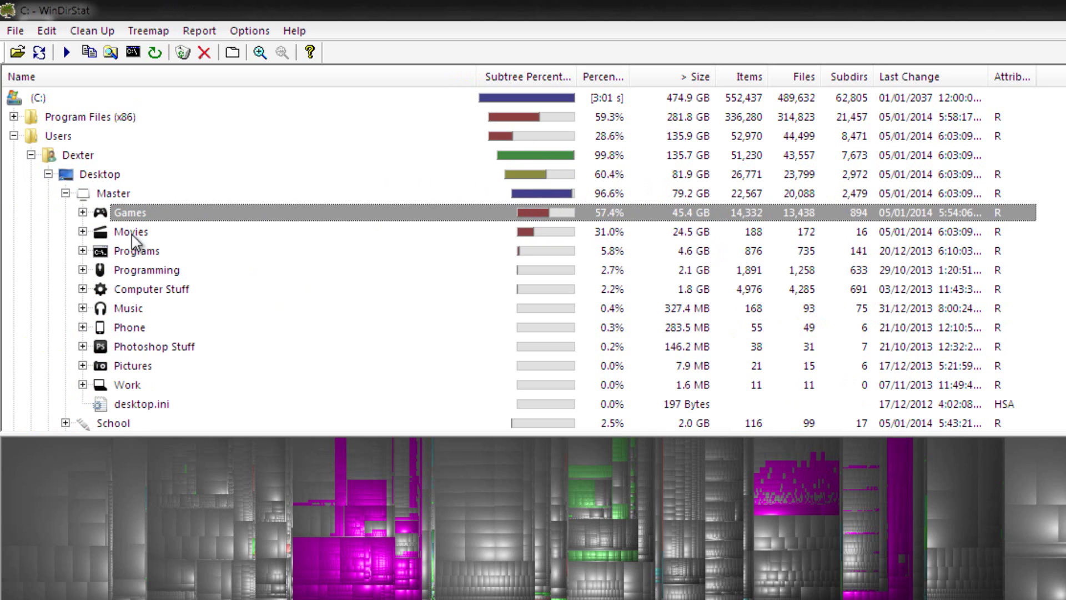
{"action": "left_click", "coordinate": [704, 234]}
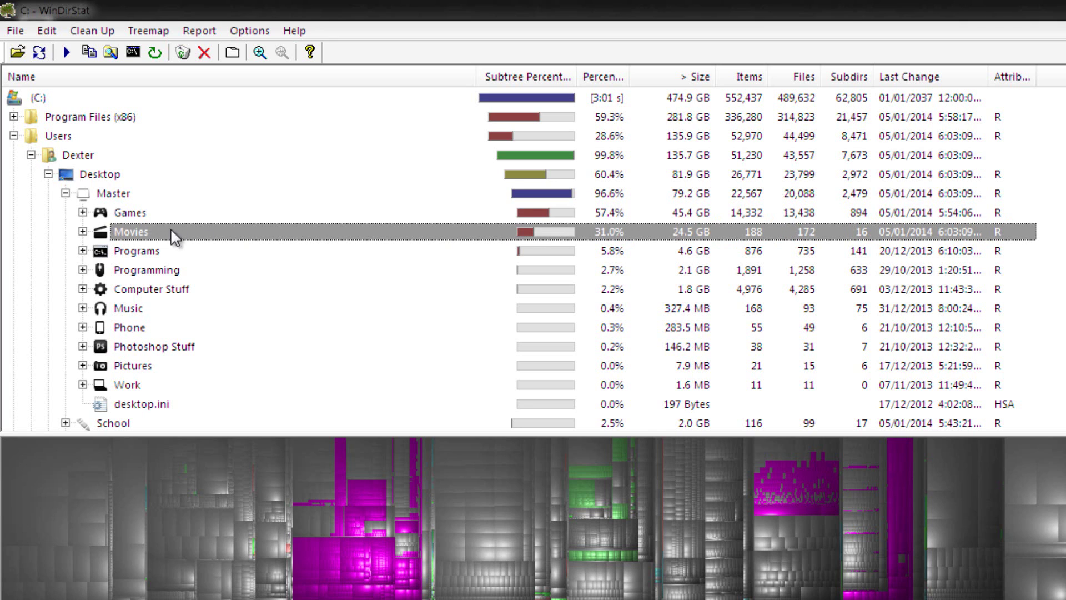
Expand the Movies folder, check its largest subfolders, and expand Gameplay to inspect its contents.
{"action": "left_click", "coordinate": [83, 231]}
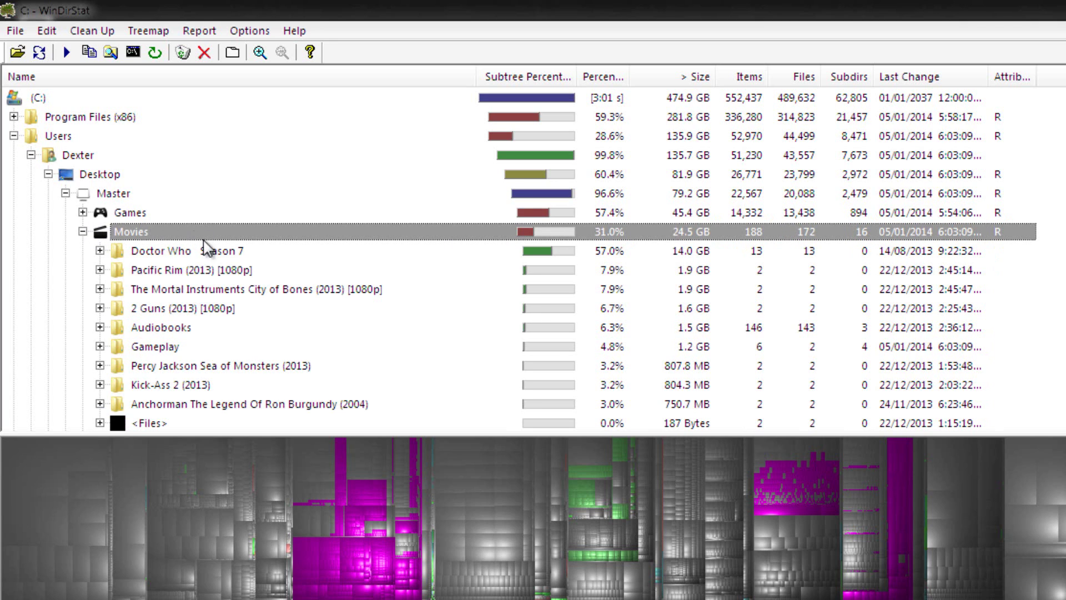
{"action": "left_click", "coordinate": [174, 248]}
{"action": "left_click", "coordinate": [181, 272]}
{"action": "left_click", "coordinate": [183, 292]}
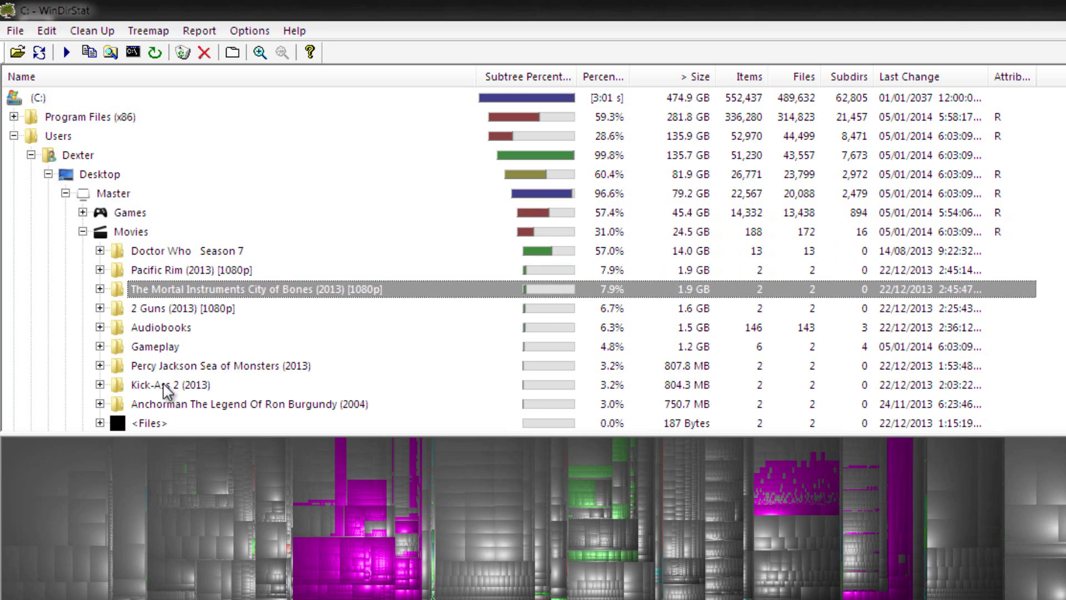
{"action": "left_click", "coordinate": [163, 348]}
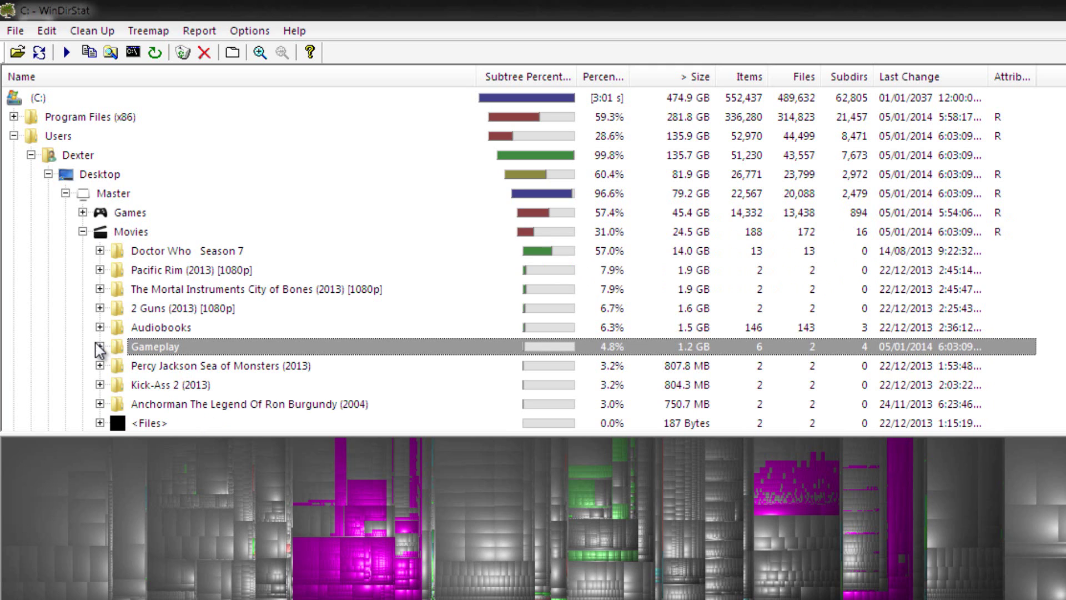
{"action": "left_click", "coordinate": [100, 346]}
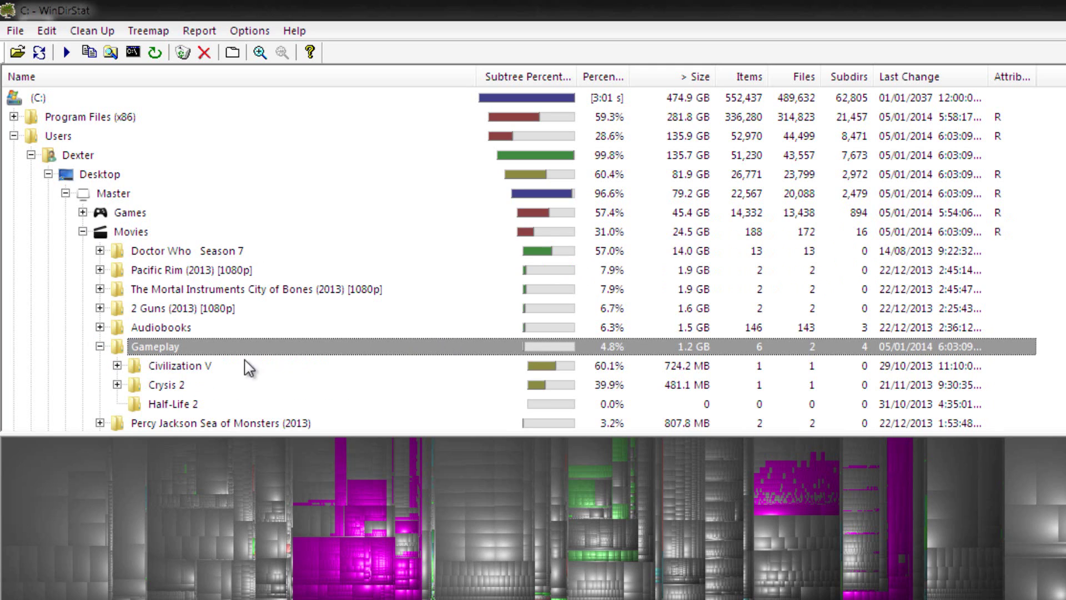
Delete the Civilization V folder inside Gameplay to the Recycle Bin.
{"action": "left_click", "coordinate": [185, 366]}
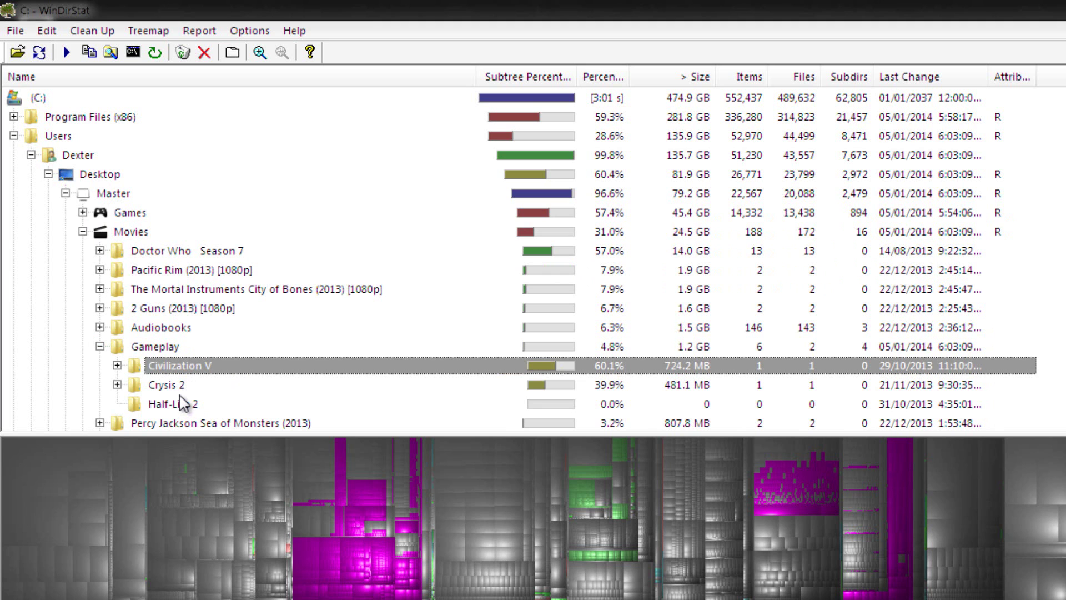
{"action": "right_click", "coordinate": [176, 365]}
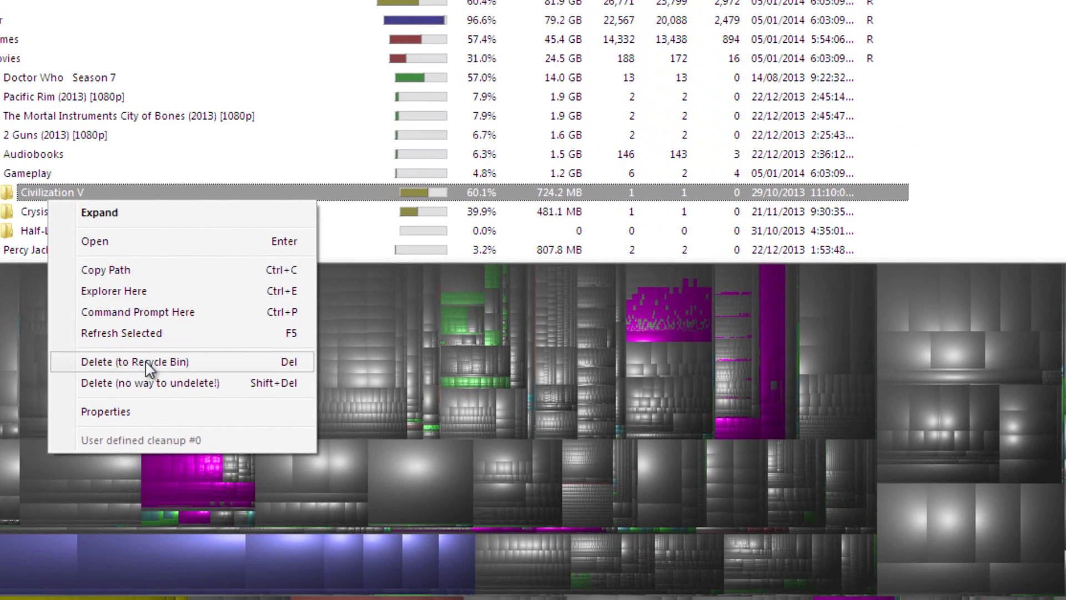
{"action": "left_click", "coordinate": [244, 506]}
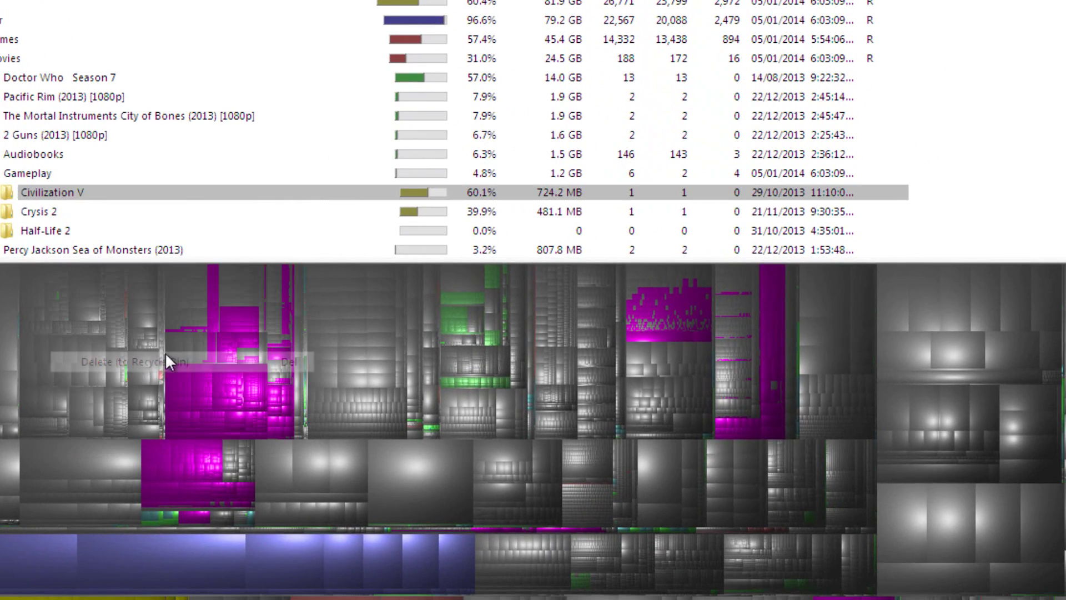
{"action": "left_click", "coordinate": [704, 428]}
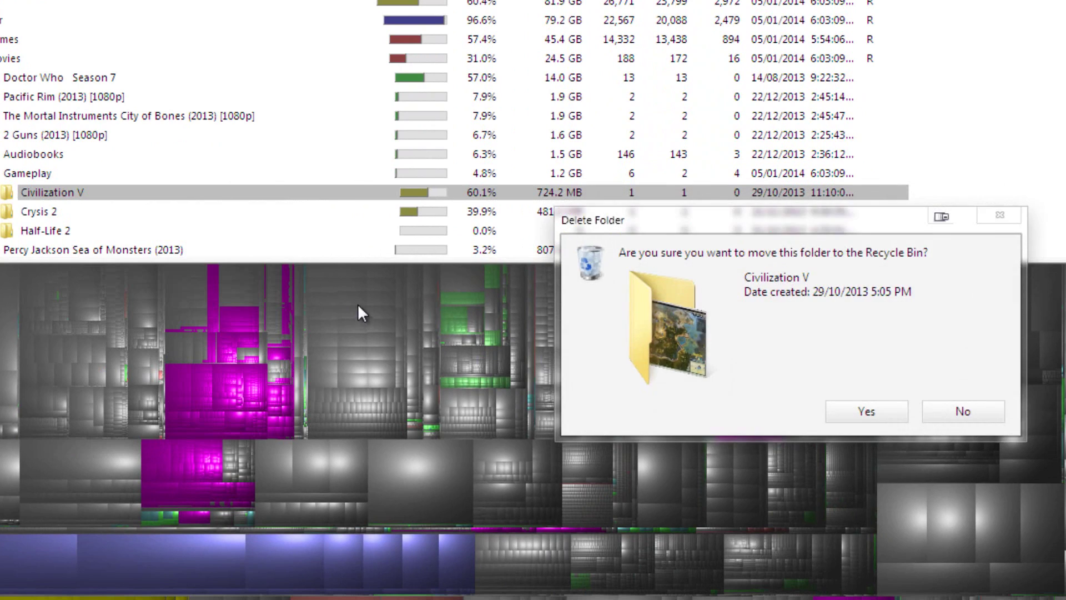
{"action": "left_click", "coordinate": [856, 411]}
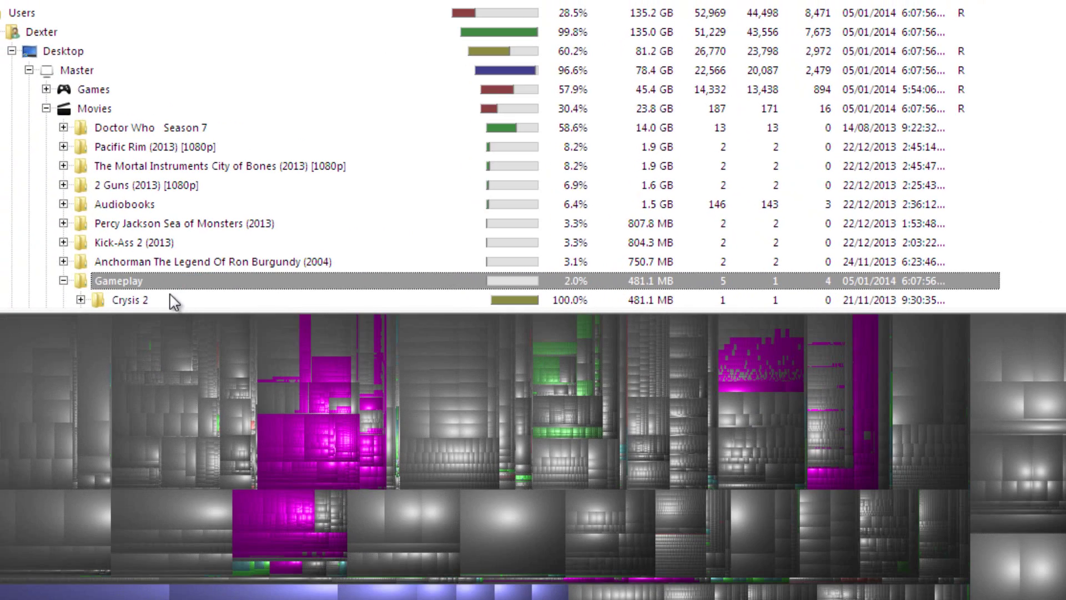
Delete the Half-Life 2 folder inside Gameplay to the Recycle Bin.
{"action": "left_click", "coordinate": [135, 294]}
{"action": "scroll", "coordinate": [135, 294], "scroll_direction": "down", "scroll_amount": 1}
{"action": "right_click", "coordinate": [135, 294]}
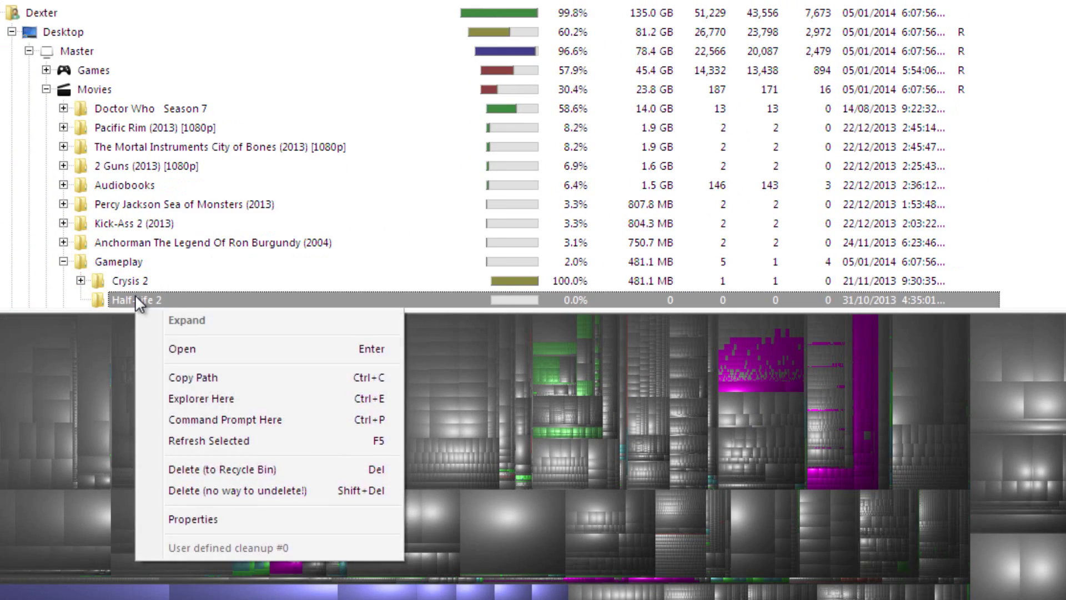
{"action": "left_click", "coordinate": [230, 469]}
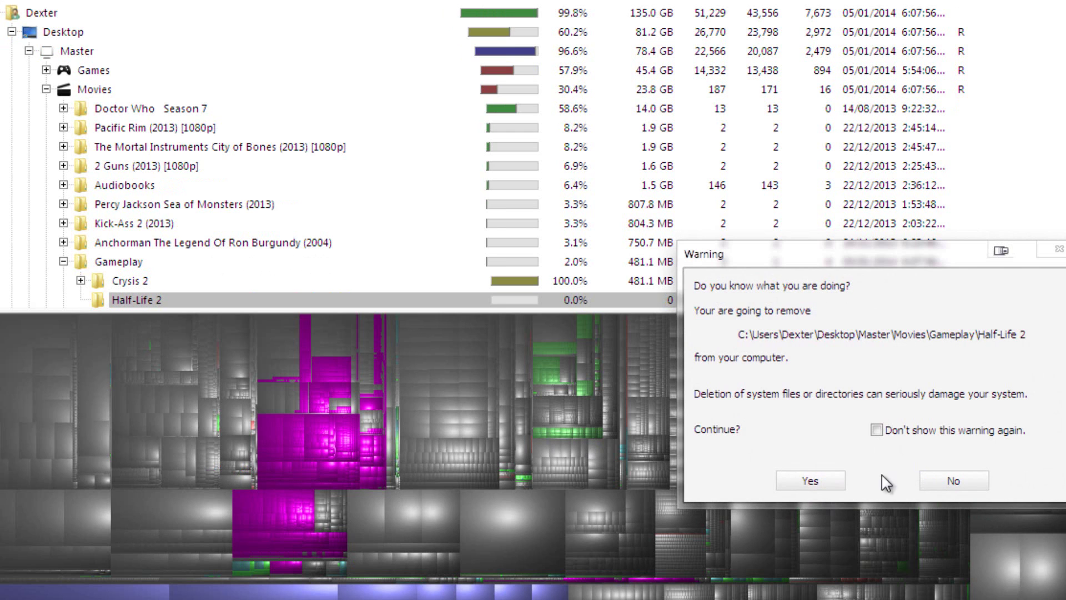
{"action": "left_click", "coordinate": [797, 483]}
{"action": "left_click", "coordinate": [946, 526]}
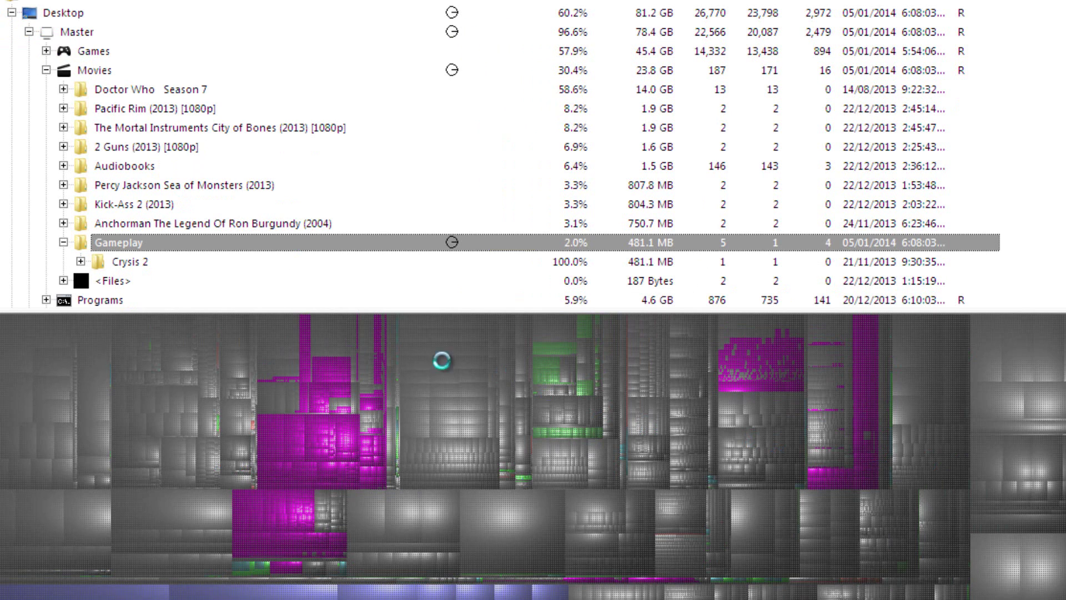
Delete the Crysis 2 folder inside Gameplay to the Recycle Bin.
{"action": "left_click", "coordinate": [157, 265]}
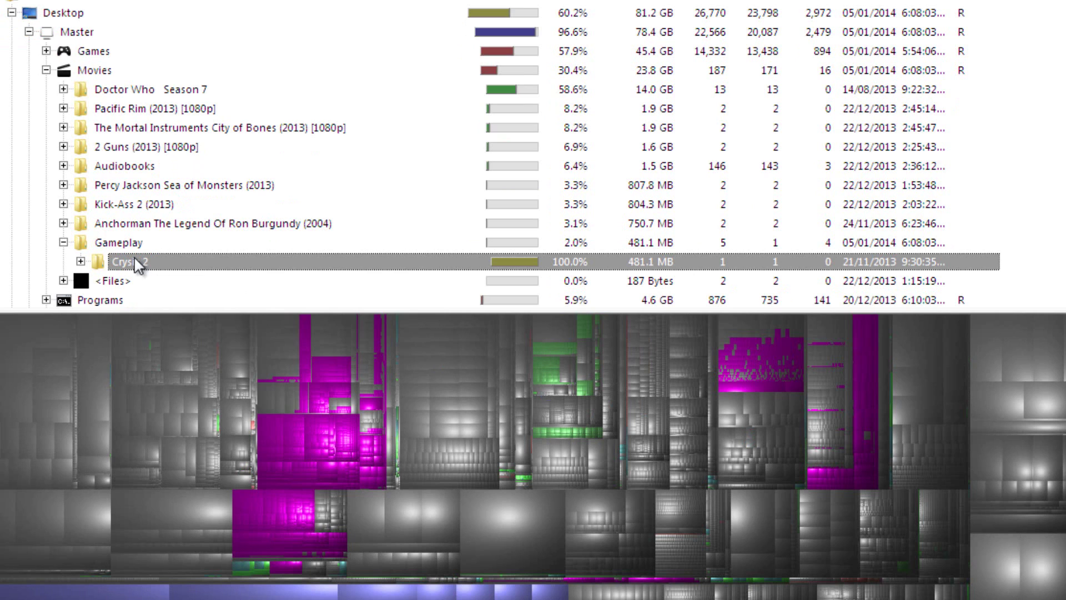
{"action": "right_click", "coordinate": [138, 264]}
{"action": "left_click", "coordinate": [218, 435]}
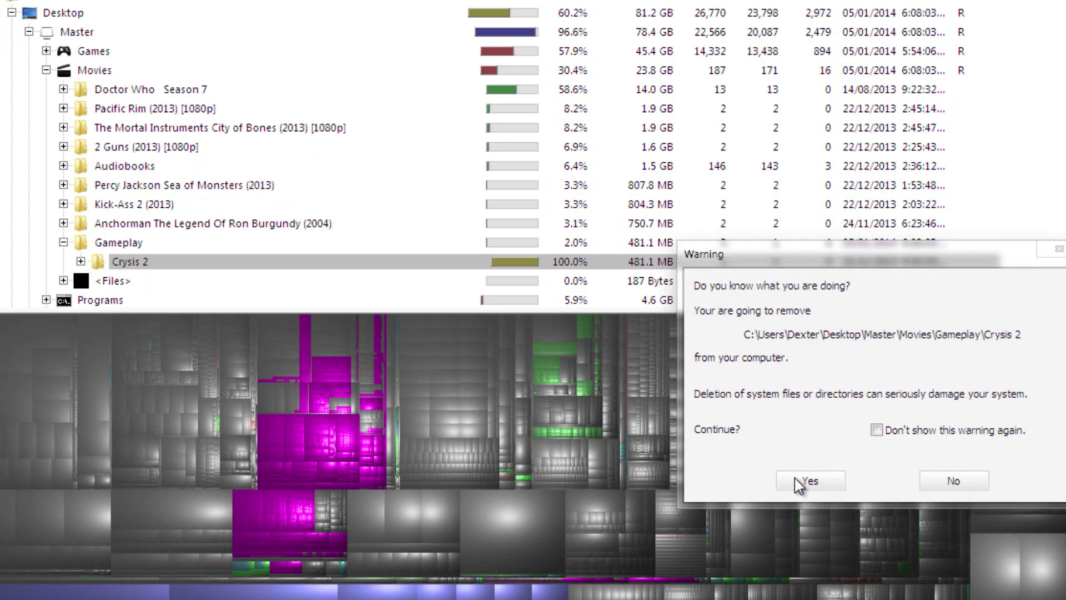
{"action": "left_click", "coordinate": [799, 479]}
{"action": "left_click", "coordinate": [980, 460]}
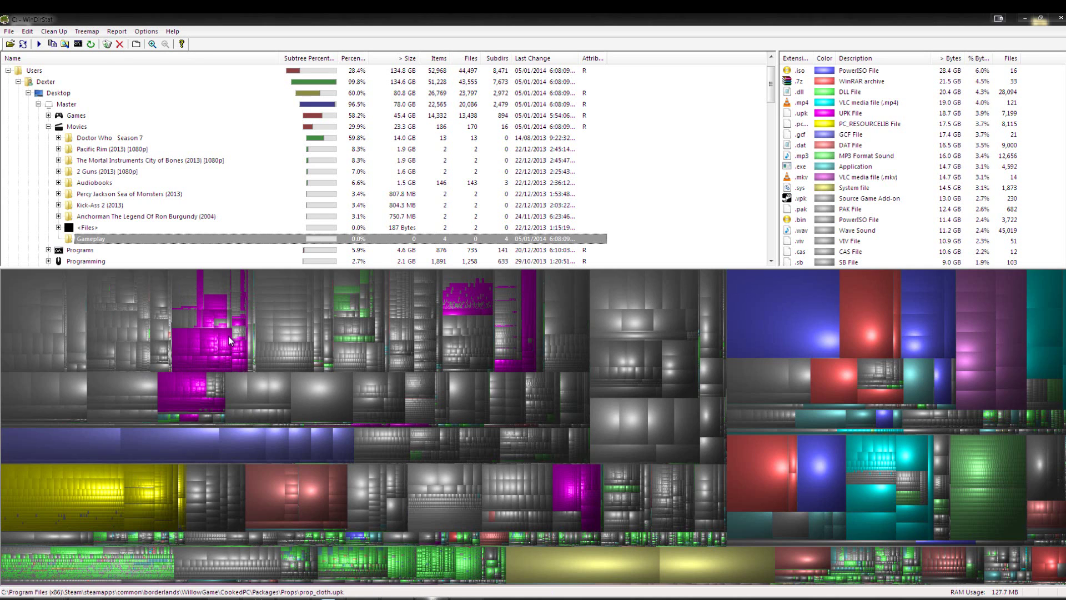
Collapse the Movies folder and inspect which files the large treemap blocks in the Users area represent.
{"action": "left_click", "coordinate": [48, 127]}
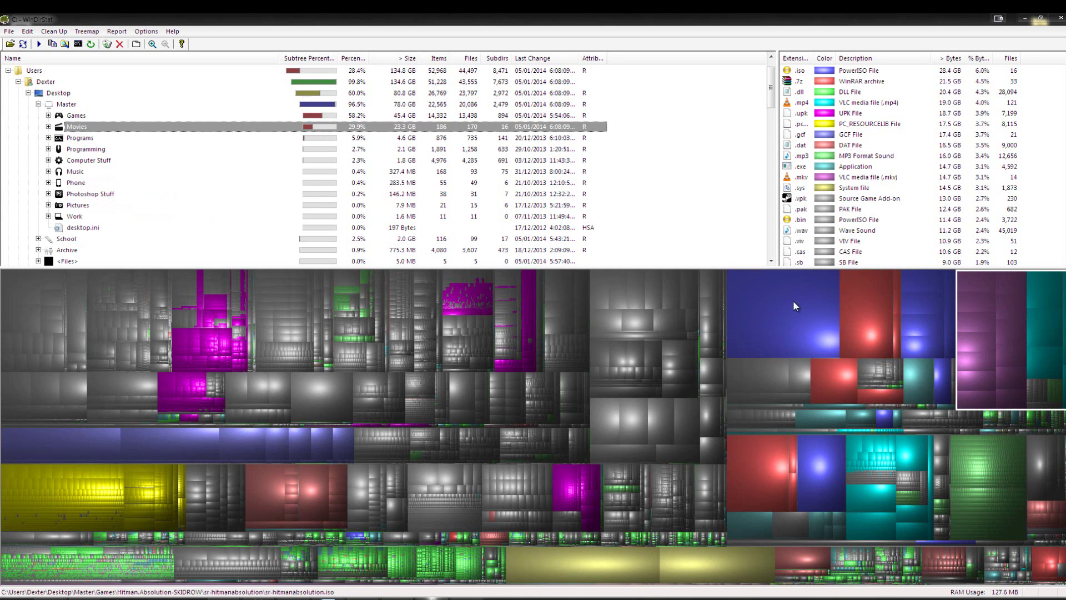
{"action": "left_click", "coordinate": [769, 297]}
{"action": "left_click", "coordinate": [875, 309]}
{"action": "left_click", "coordinate": [828, 378]}
{"action": "left_click", "coordinate": [787, 422]}
{"action": "left_click", "coordinate": [998, 514]}
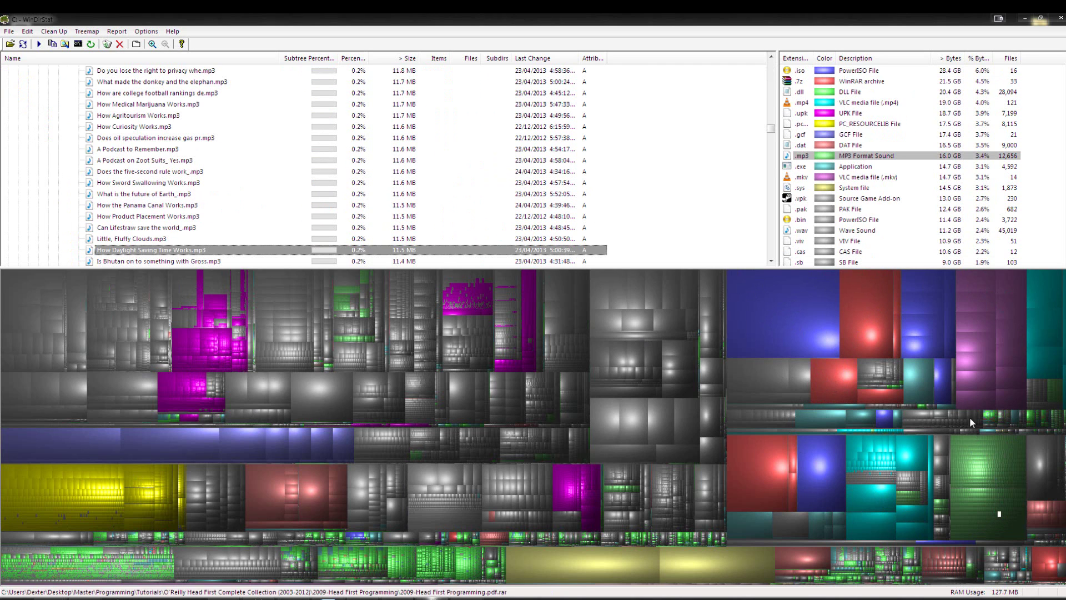
Trace a file in the green MP3 treemap block up to its TechStuff podcast folder and select that folder.
{"action": "left_click", "coordinate": [997, 467]}
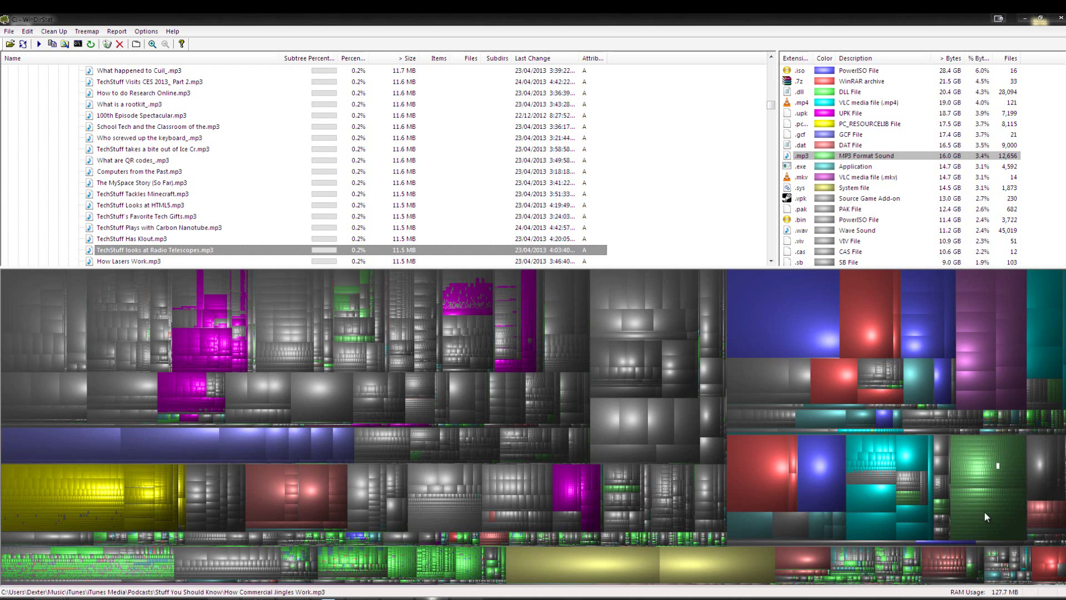
{"action": "scroll", "coordinate": [167, 181], "scroll_direction": "up", "scroll_amount": 10}
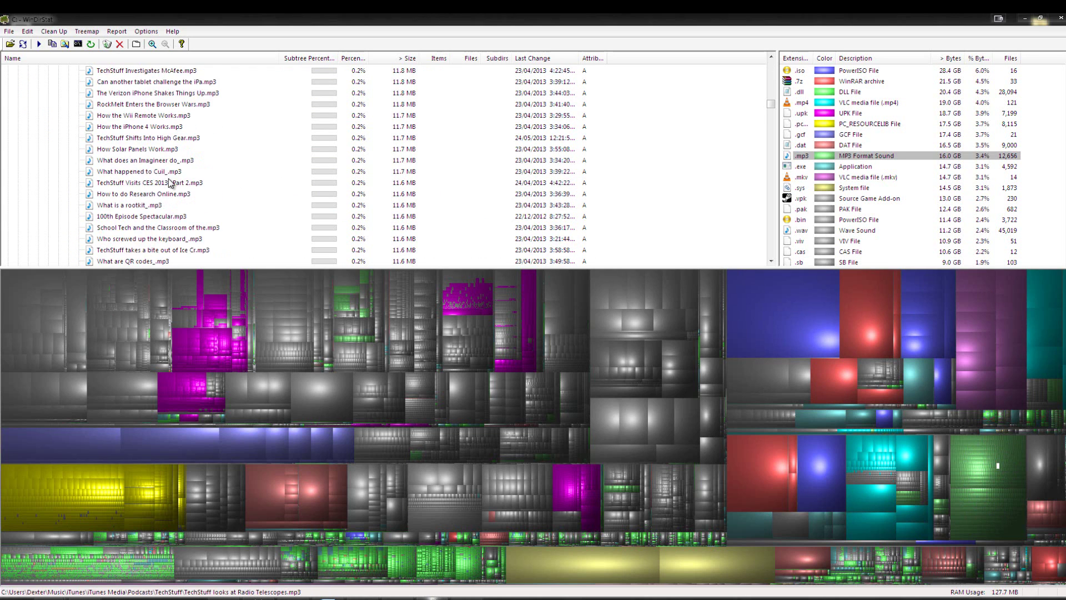
{"action": "scroll", "coordinate": [169, 182], "scroll_direction": "up", "scroll_amount": 20}
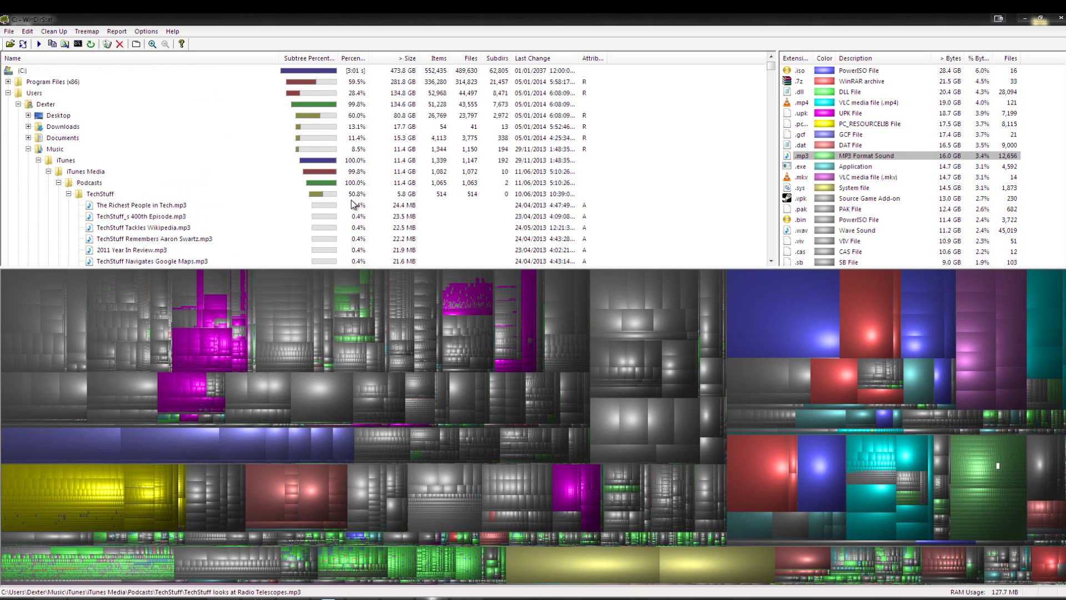
{"action": "left_click", "coordinate": [399, 195]}
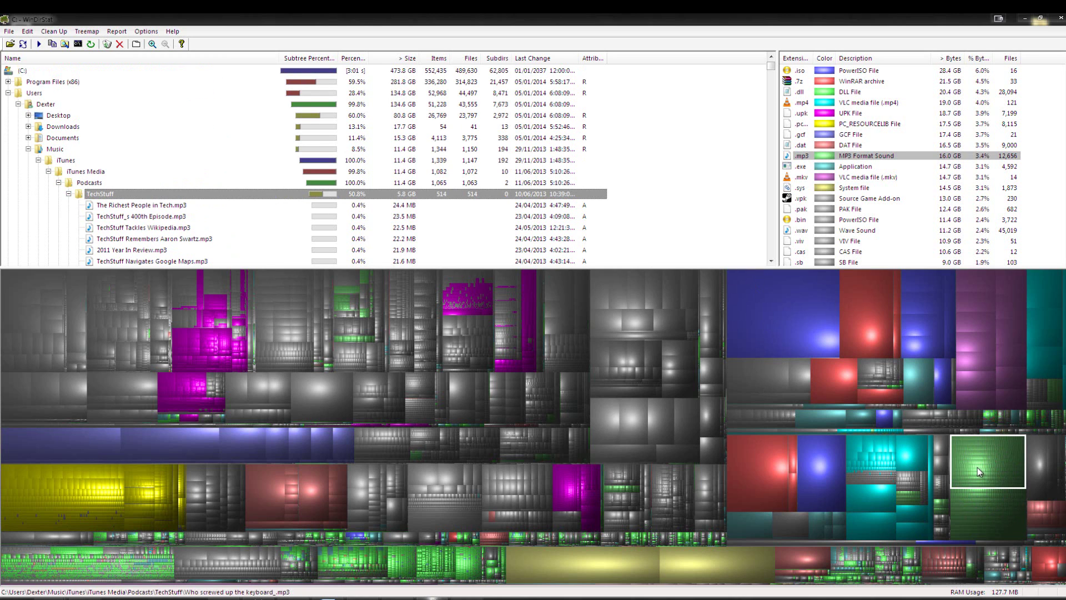
Browse the individual MP3 files in the TechStuff podcast folder and their matching treemap blocks.
{"action": "key", "text": "Page_Down"}
{"action": "key", "text": "Page_Down"}
{"action": "key", "text": "Page_Down"}
{"action": "key", "text": "Page_Down"}
{"action": "key", "text": "Page_Down"}
{"action": "key", "text": "Page_Down"}
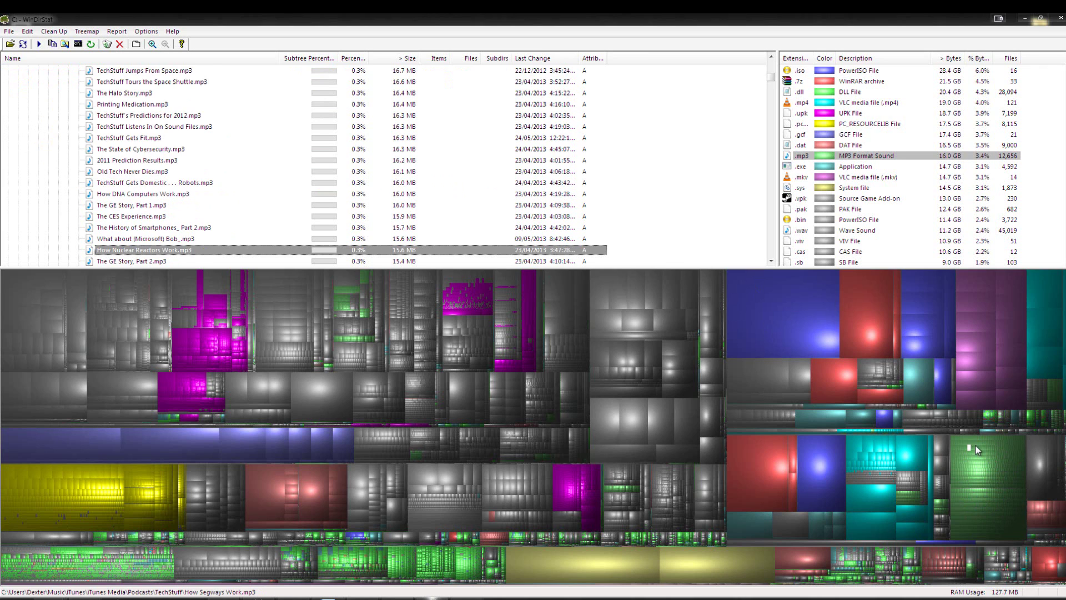
{"action": "key", "text": "Down"}
{"action": "key", "text": "Down"}
{"action": "key", "text": "Down"}
{"action": "key", "text": "Down"}
{"action": "key", "text": "Down"}
{"action": "key", "text": "Down"}
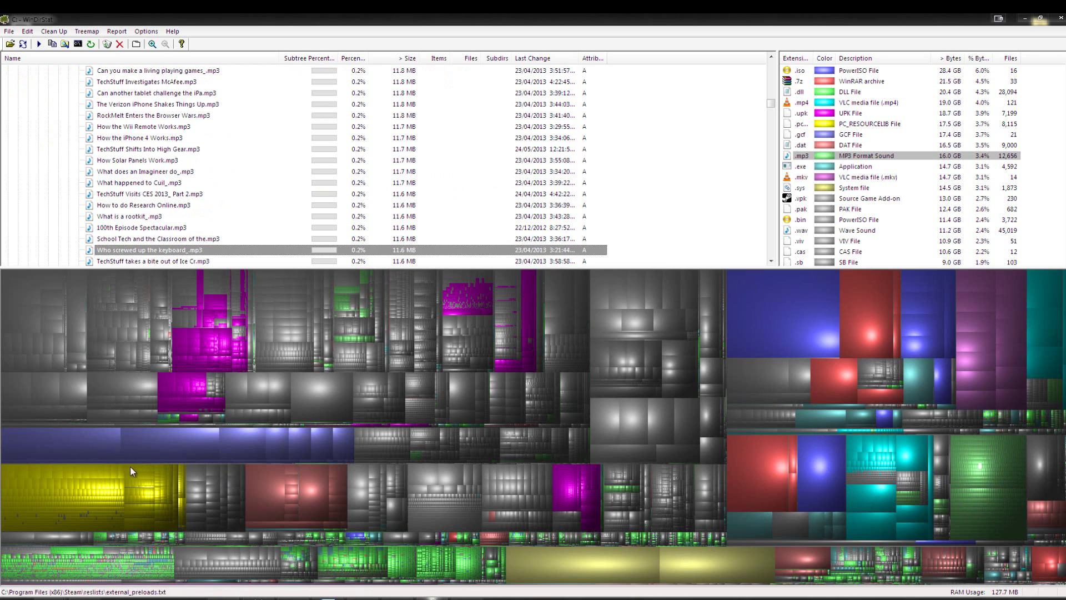
Examine which game files the treemap blocks under Steam represent, and highlight the whole Program Files (x86) area.
{"action": "left_click", "coordinate": [248, 438]}
{"action": "left_click", "coordinate": [276, 442]}
{"action": "left_click", "coordinate": [328, 443]}
{"action": "left_click", "coordinate": [316, 396]}
{"action": "left_click", "coordinate": [267, 385]}
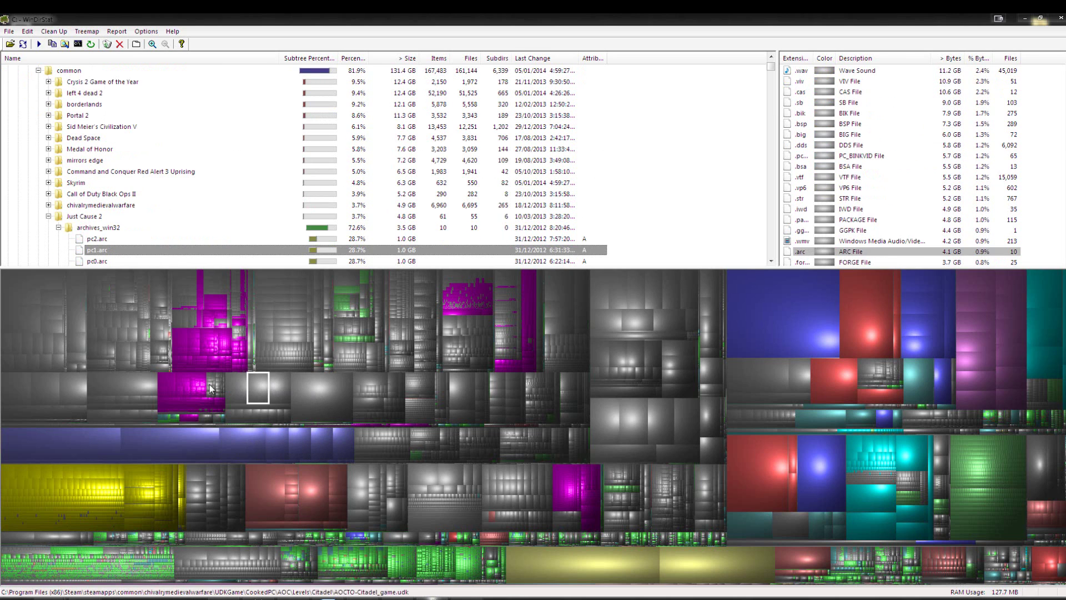
{"action": "left_click", "coordinate": [99, 355]}
{"action": "left_click", "coordinate": [77, 324]}
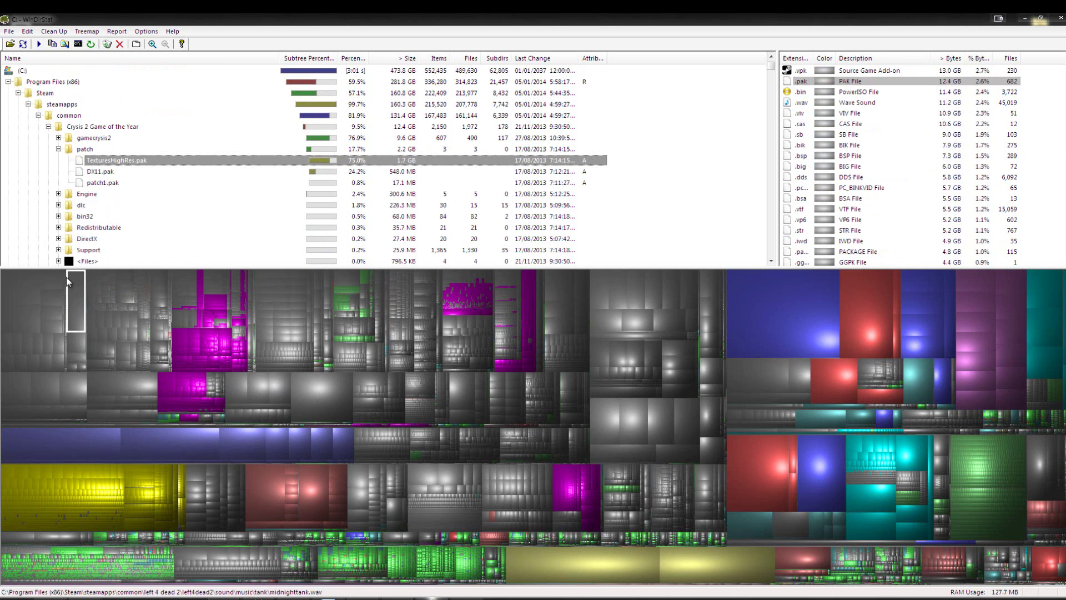
{"action": "left_click", "coordinate": [37, 83]}
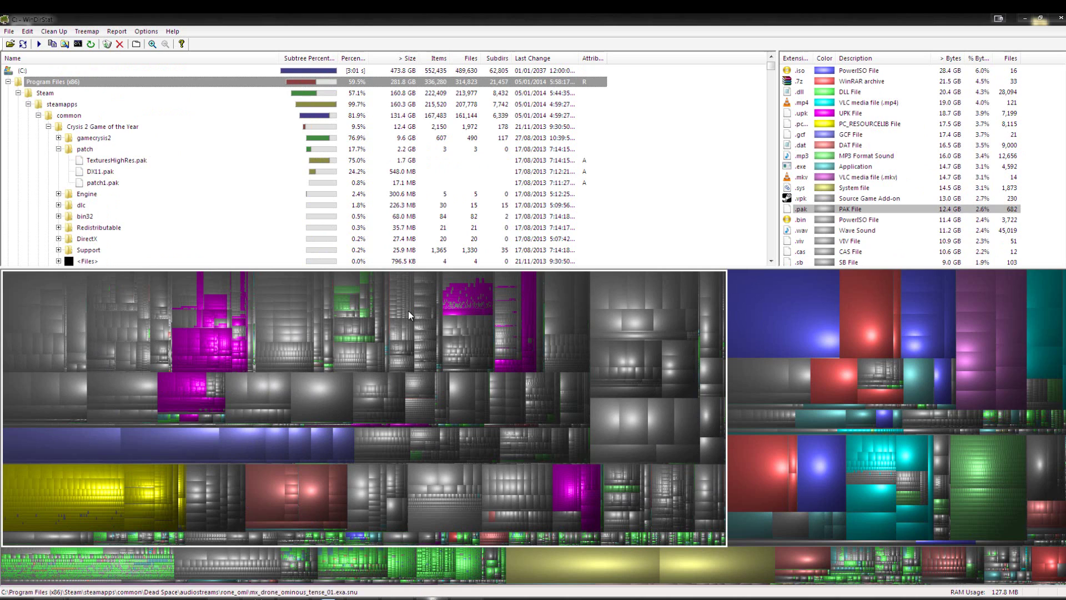
Inspect the treemap blocks in the Windows area to identify files in its Installer folder.
{"action": "left_click", "coordinate": [231, 557]}
{"action": "left_click", "coordinate": [219, 554]}
{"action": "left_click", "coordinate": [253, 554]}
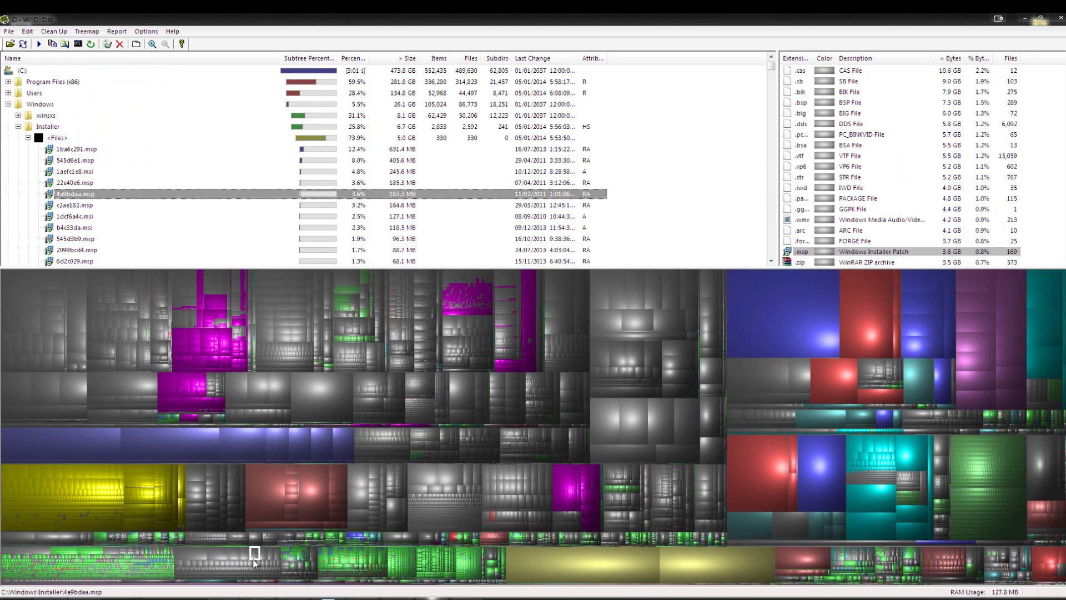
Collapse the Windows folder and sort the top-level folders of drive C: by name.
{"action": "left_click", "coordinate": [40, 105]}
{"action": "left_click", "coordinate": [9, 104]}
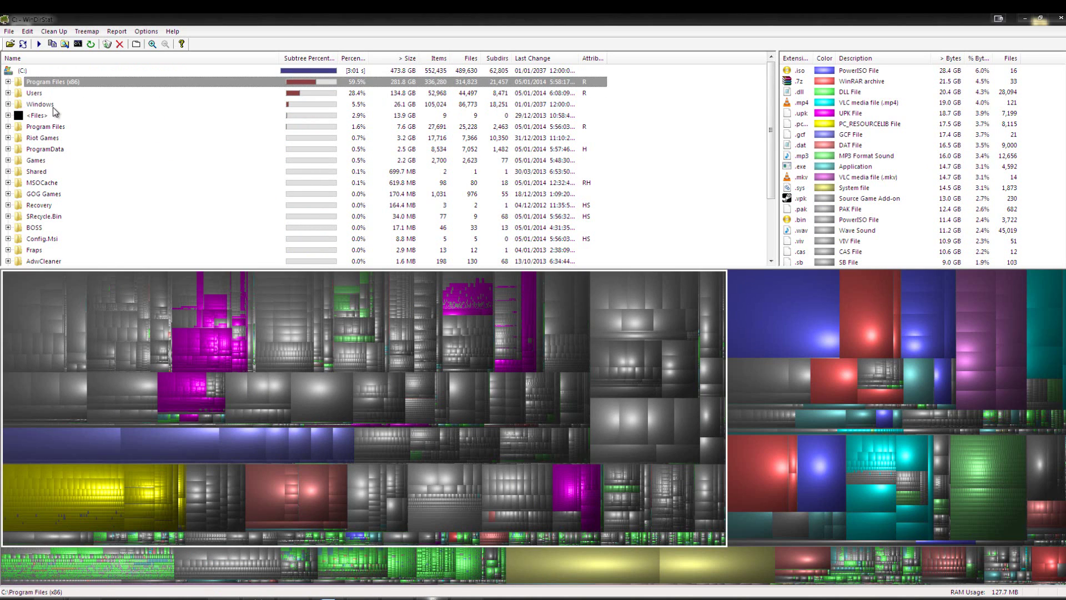
{"action": "left_click", "coordinate": [55, 58]}
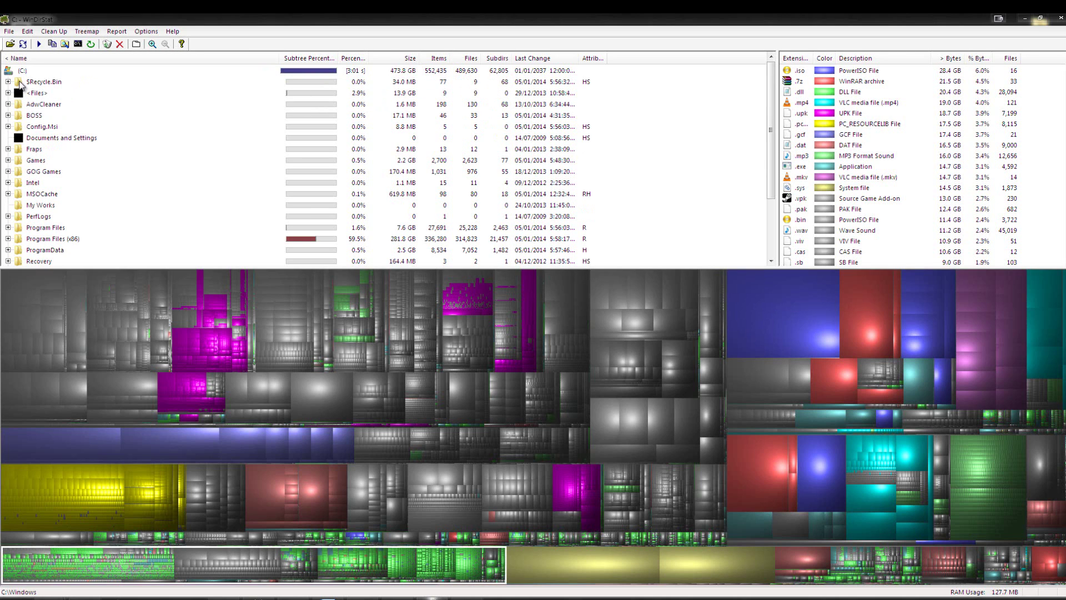
{"action": "left_click", "coordinate": [24, 71]}
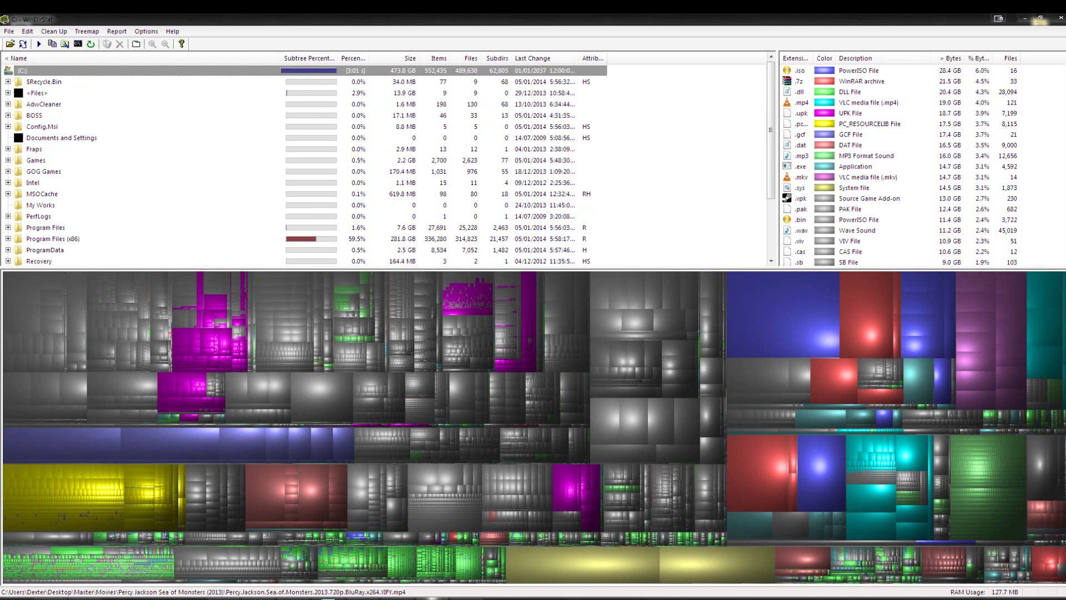
Minimize the disk usage window, search Windows for "uninst", and open the Uninstall a program list.
{"action": "left_click", "coordinate": [1024, 19]}
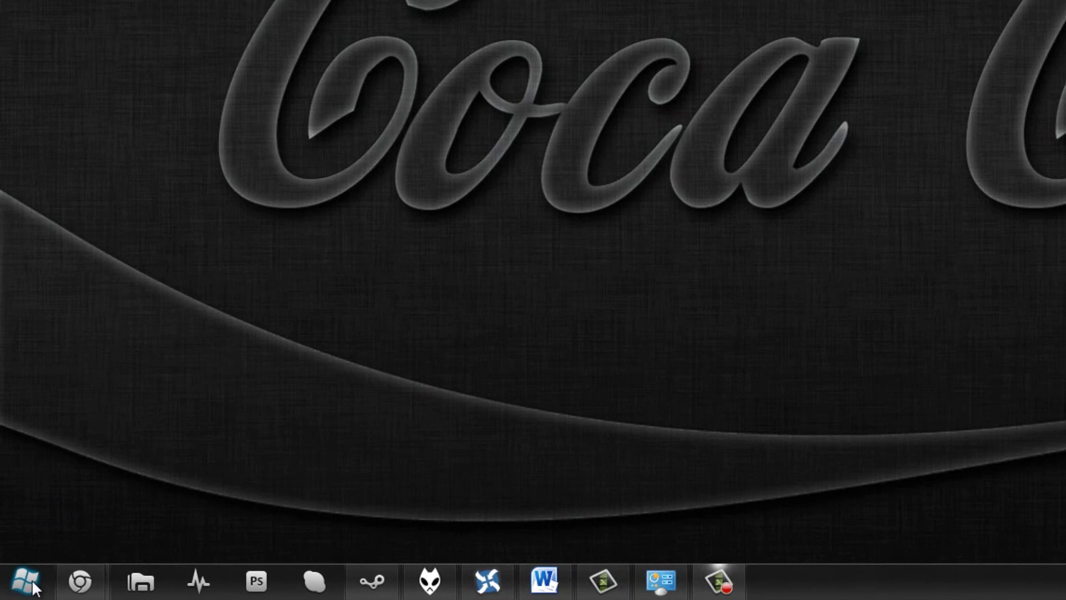
{"action": "left_click", "coordinate": [17, 587]}
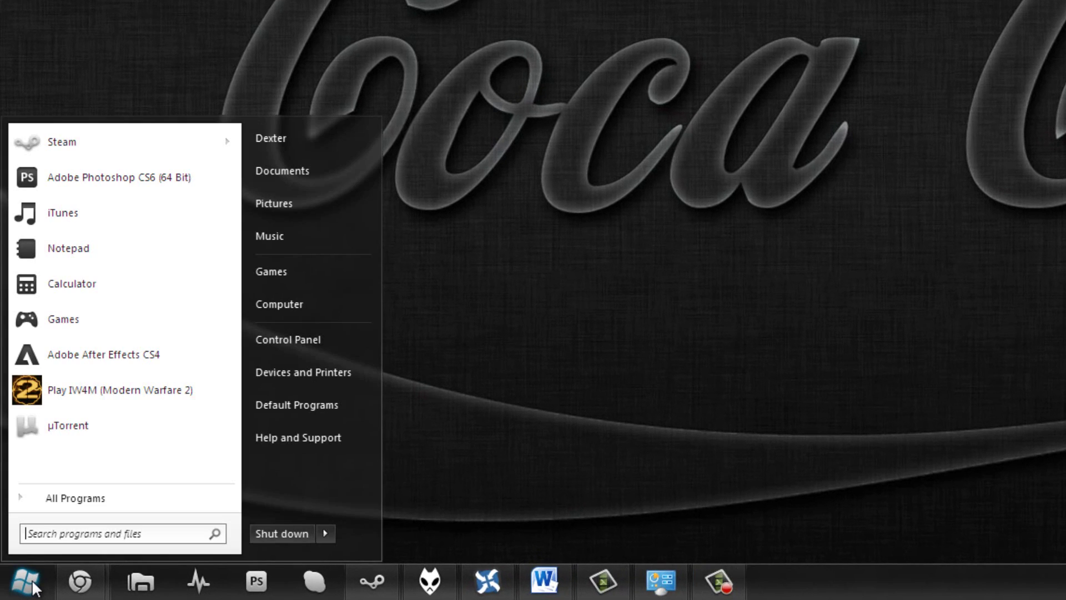
{"action": "left_click", "coordinate": [64, 531]}
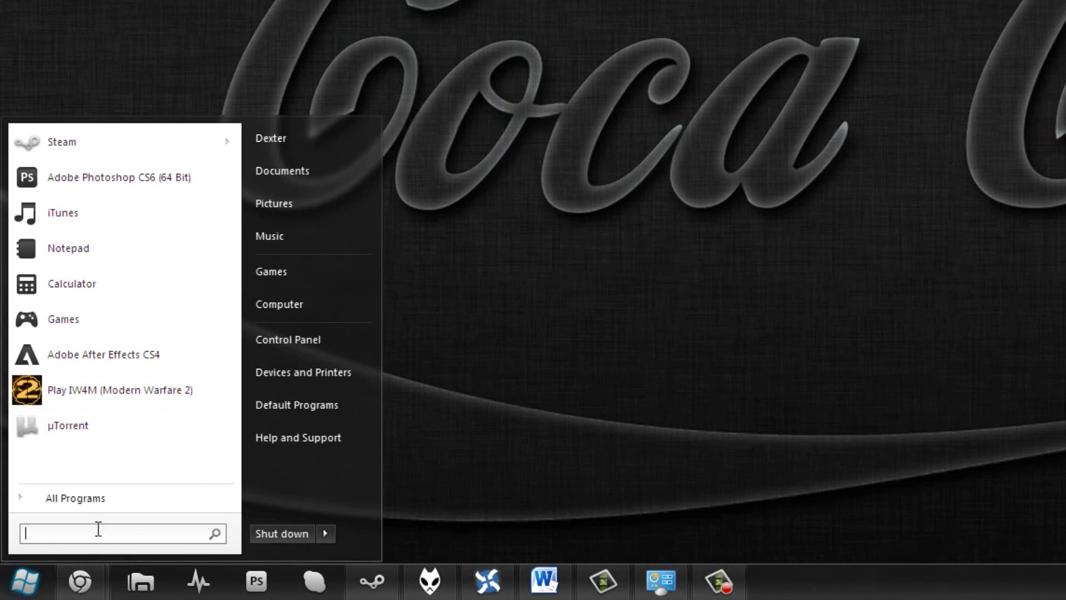
{"action": "type", "text": "uninst"}
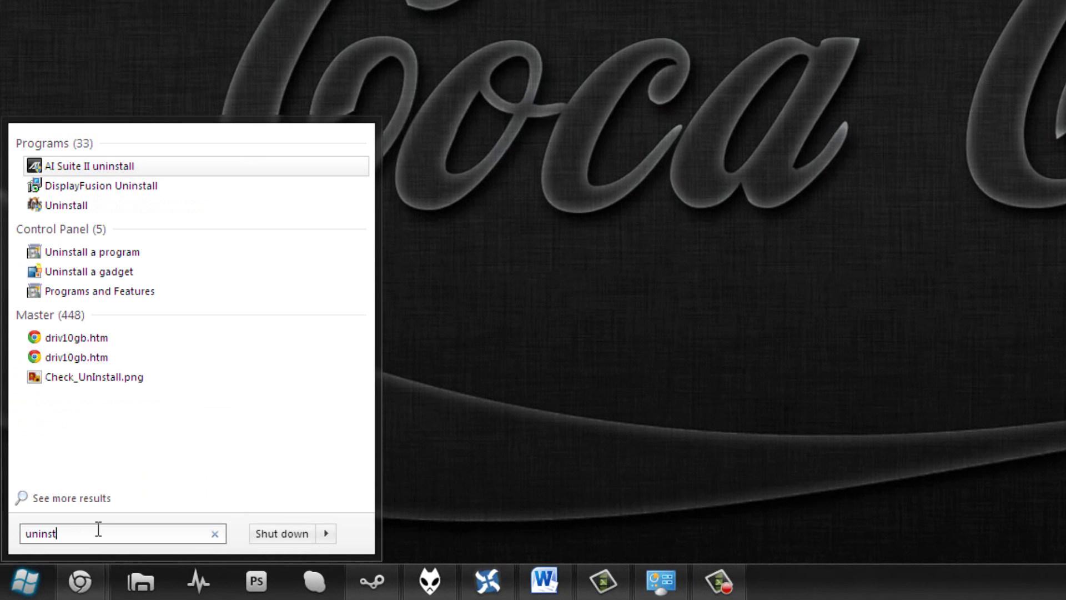
{"action": "left_click", "coordinate": [76, 257]}
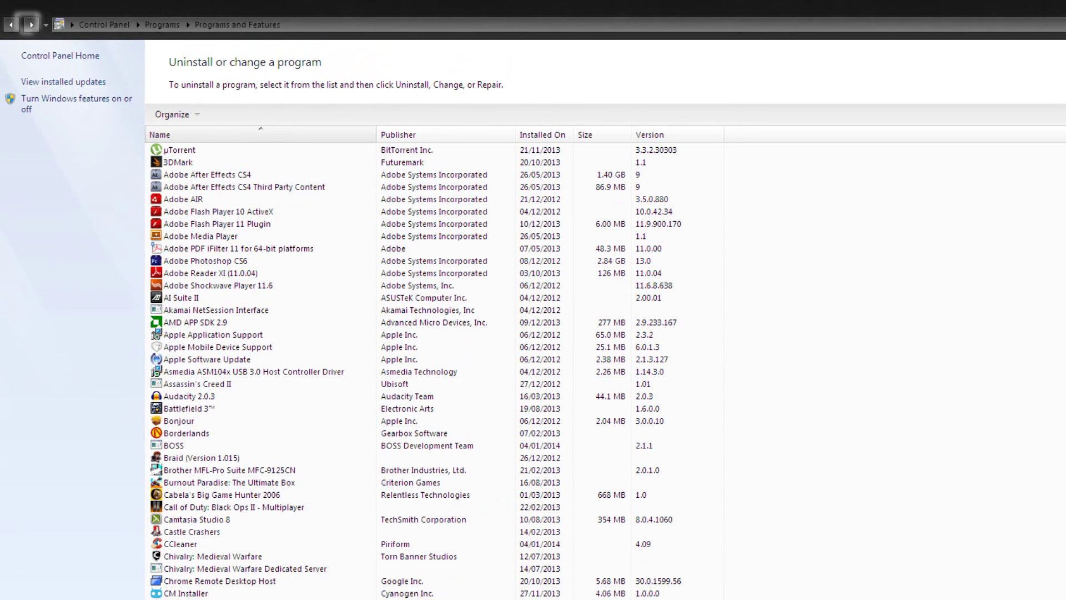
Look through the alphabetical list of installed programs and their sizes for candidates to uninstall.
{"action": "scroll", "coordinate": [433, 372], "scroll_direction": "down", "scroll_amount": 20}
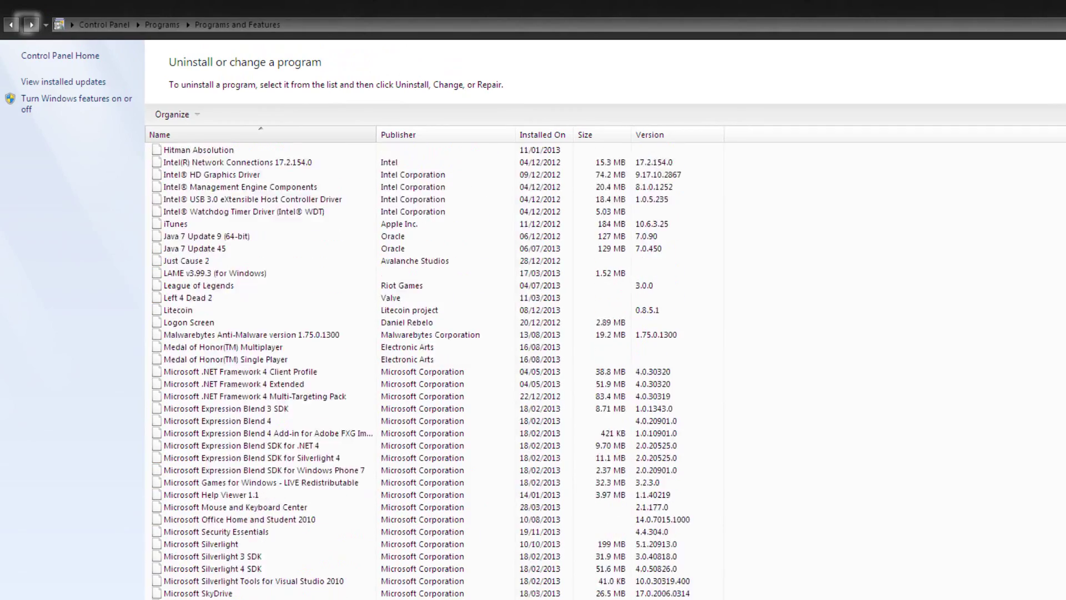
{"action": "scroll", "coordinate": [433, 372], "scroll_direction": "down", "scroll_amount": 20}
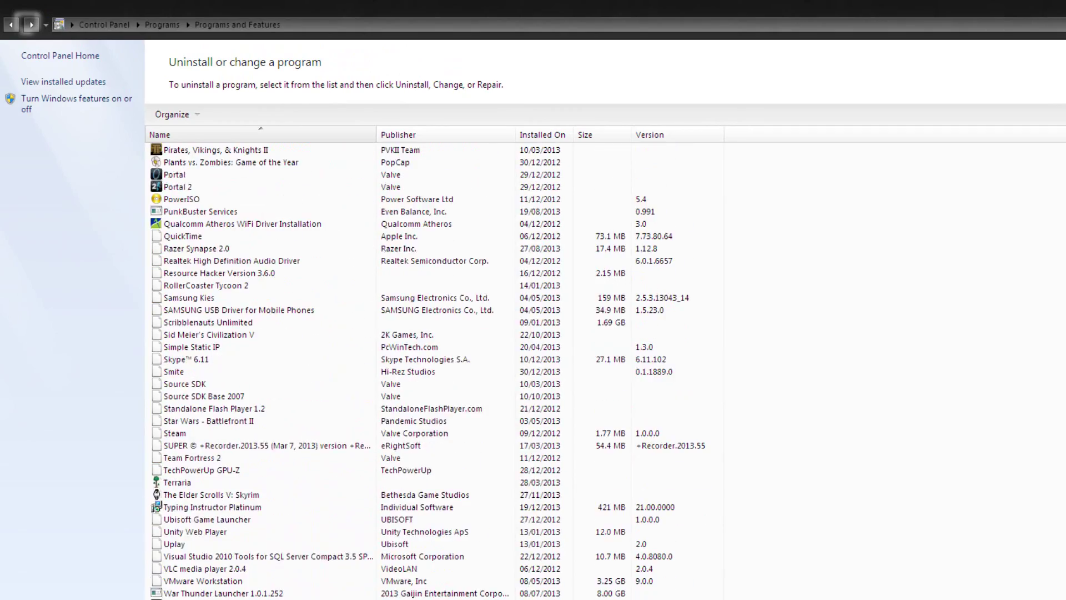
{"action": "scroll", "coordinate": [433, 372], "scroll_direction": "up", "scroll_amount": 20}
{"action": "scroll", "coordinate": [433, 372], "scroll_direction": "up", "scroll_amount": 20}
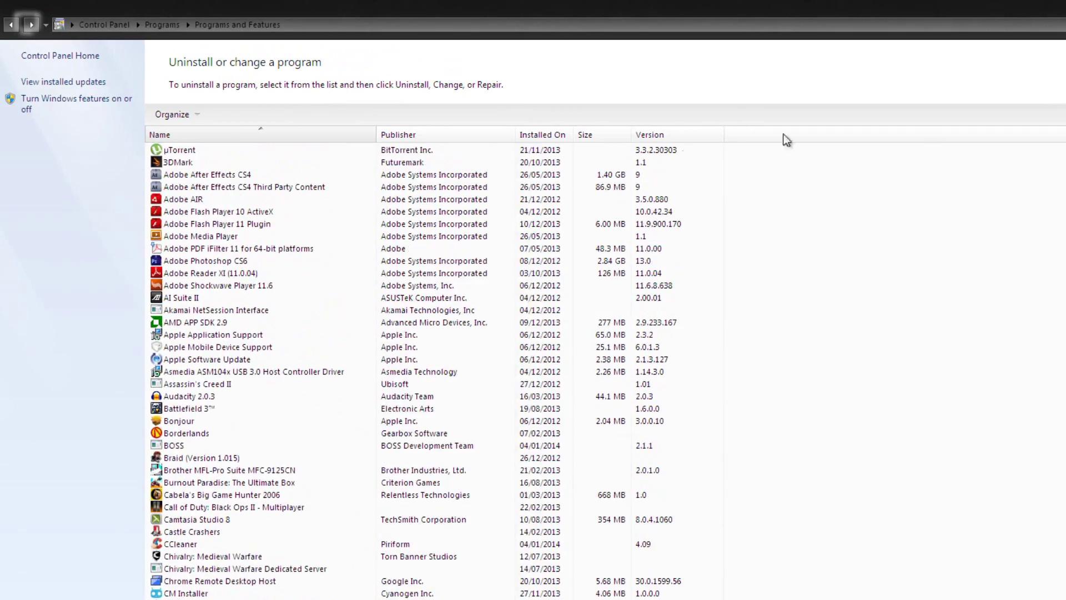
{"action": "left_click", "coordinate": [605, 188]}
{"action": "left_click", "coordinate": [604, 211]}
{"action": "left_click", "coordinate": [605, 237]}
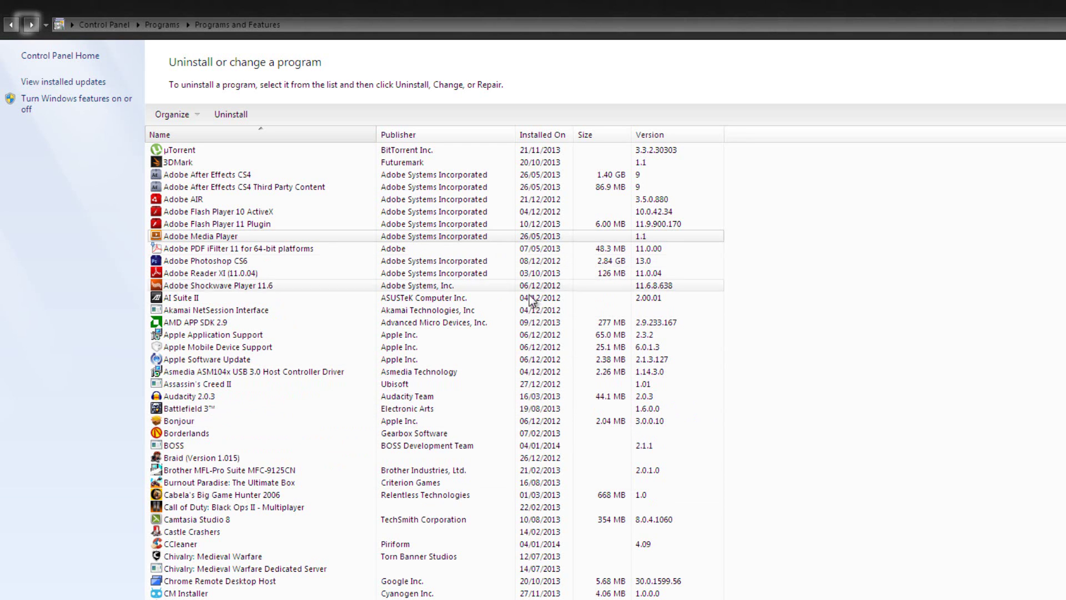
{"action": "left_click", "coordinate": [281, 593]}
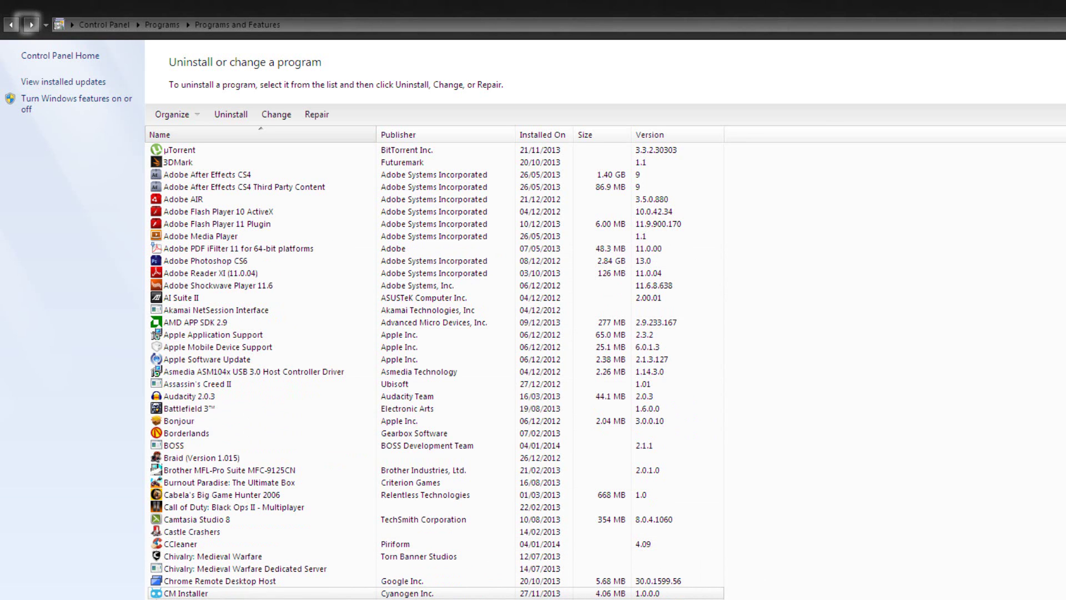
{"action": "scroll", "coordinate": [435, 367], "scroll_direction": "down", "scroll_amount": 6}
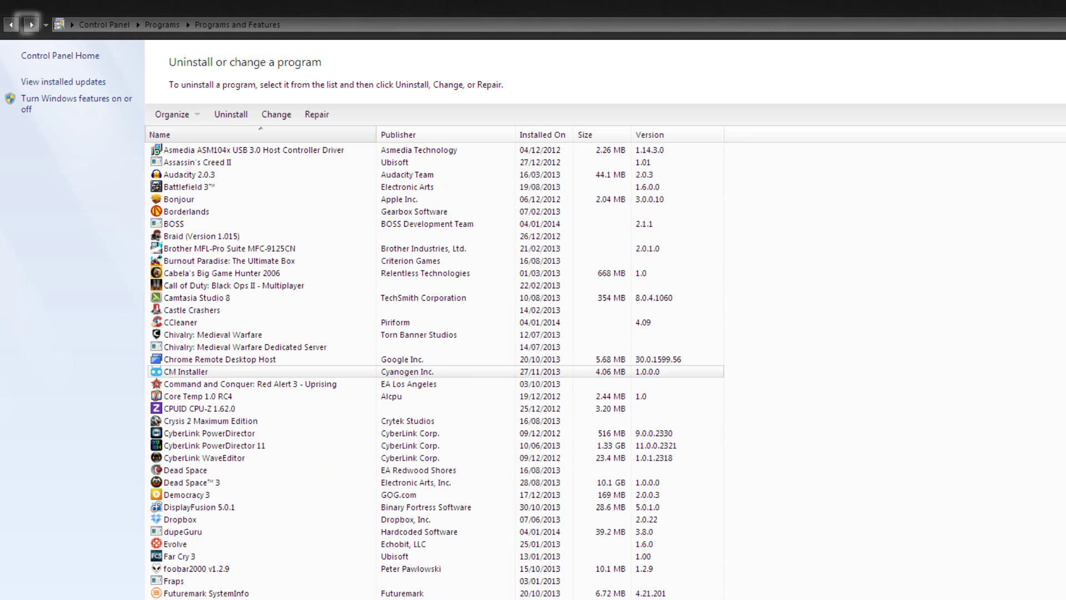
Sort the installed programs by size, largest first, and check the available actions for Dead Space 3 and iTunes.
{"action": "left_click", "coordinate": [598, 135]}
{"action": "scroll", "coordinate": [629, 215], "scroll_direction": "up", "scroll_amount": 10}
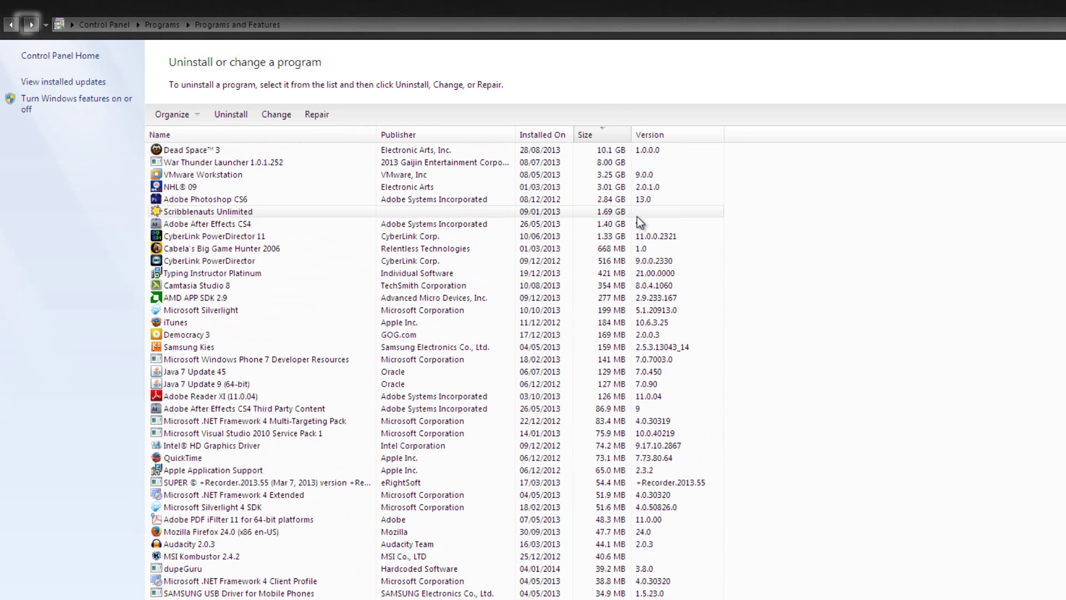
{"action": "left_click", "coordinate": [237, 151]}
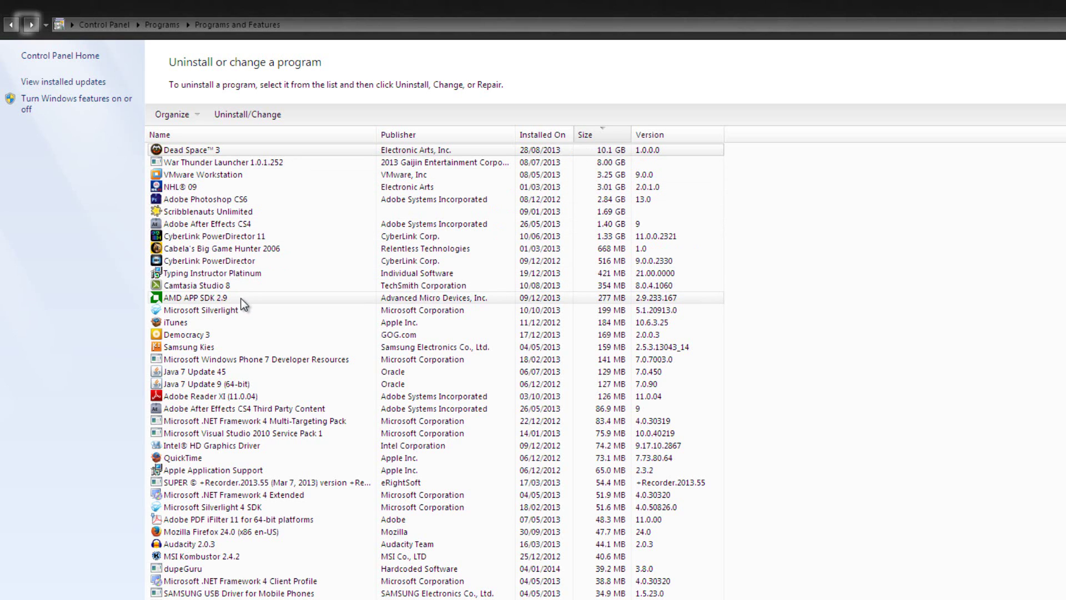
{"action": "left_click", "coordinate": [194, 321]}
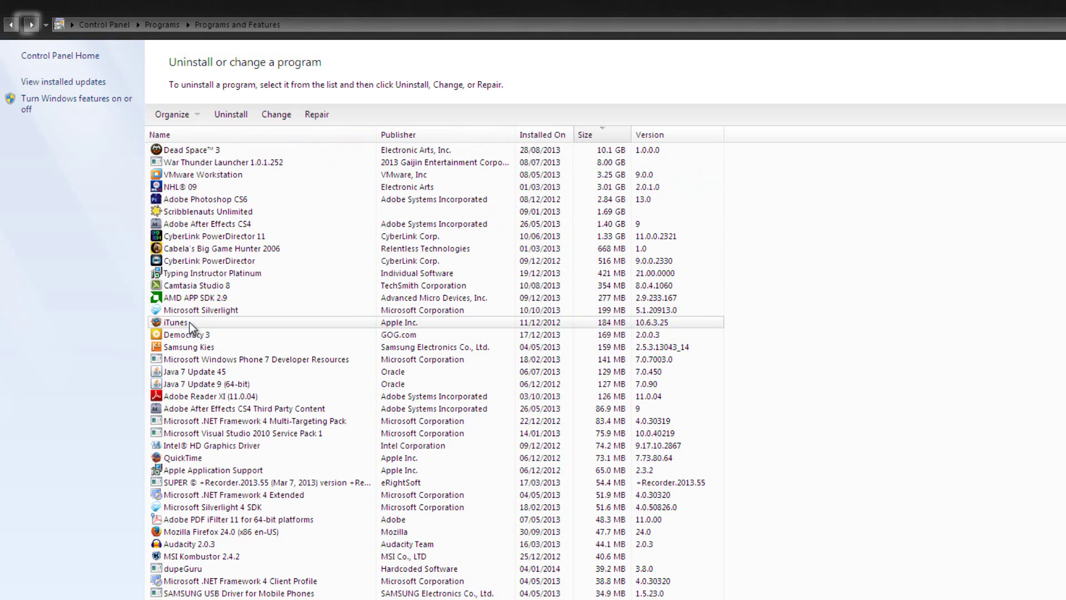
Uninstall dupeGuru from the list of installed programs and confirm its removal.
{"action": "left_click", "coordinate": [232, 567]}
{"action": "left_click", "coordinate": [231, 113]}
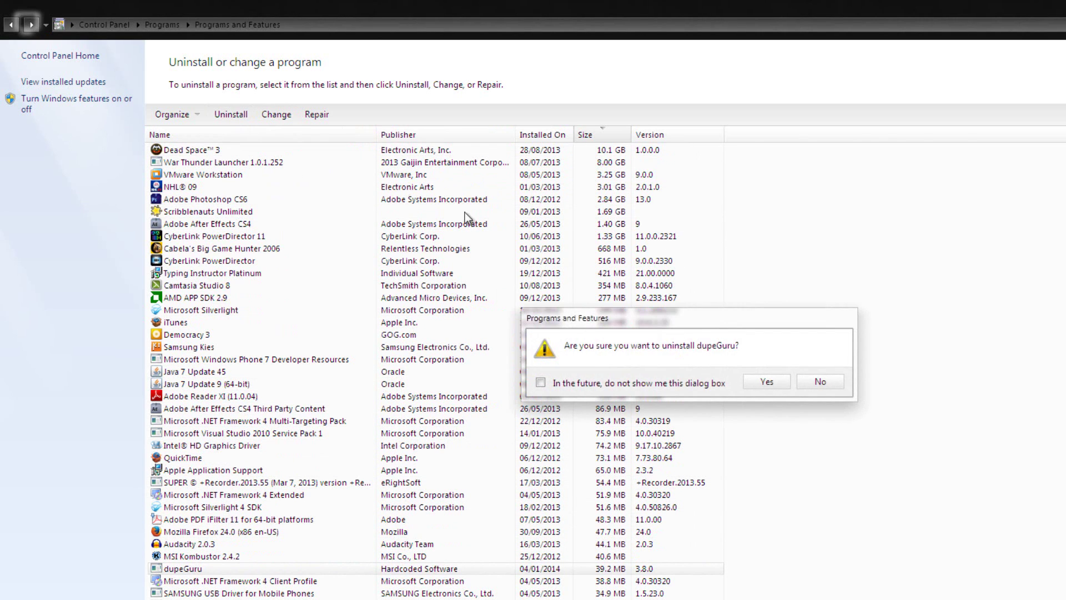
{"action": "left_click", "coordinate": [769, 382]}
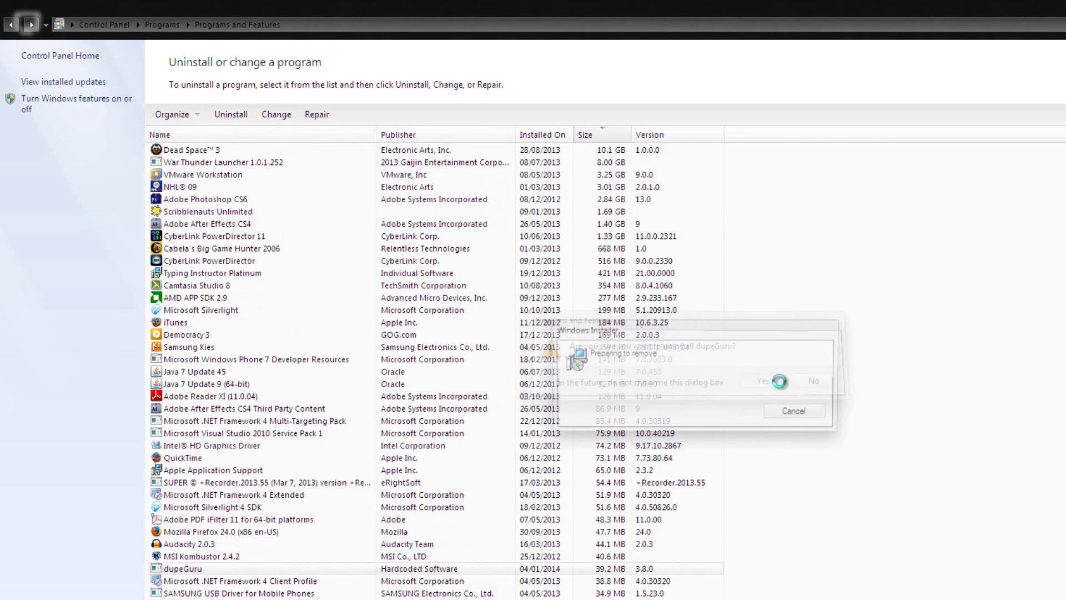